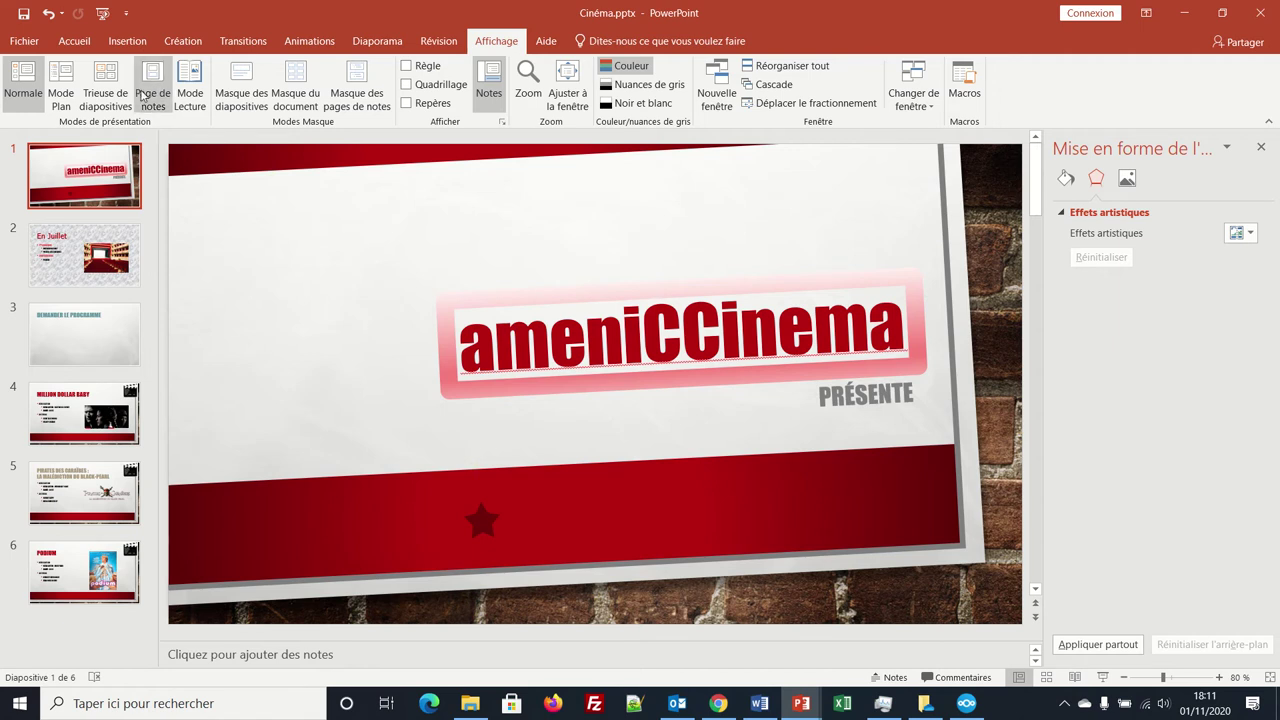
- Bring up the shapes gallery from the Insertion ribbon over slide 1
{"action": "left_click", "coordinate": [116, 44]}
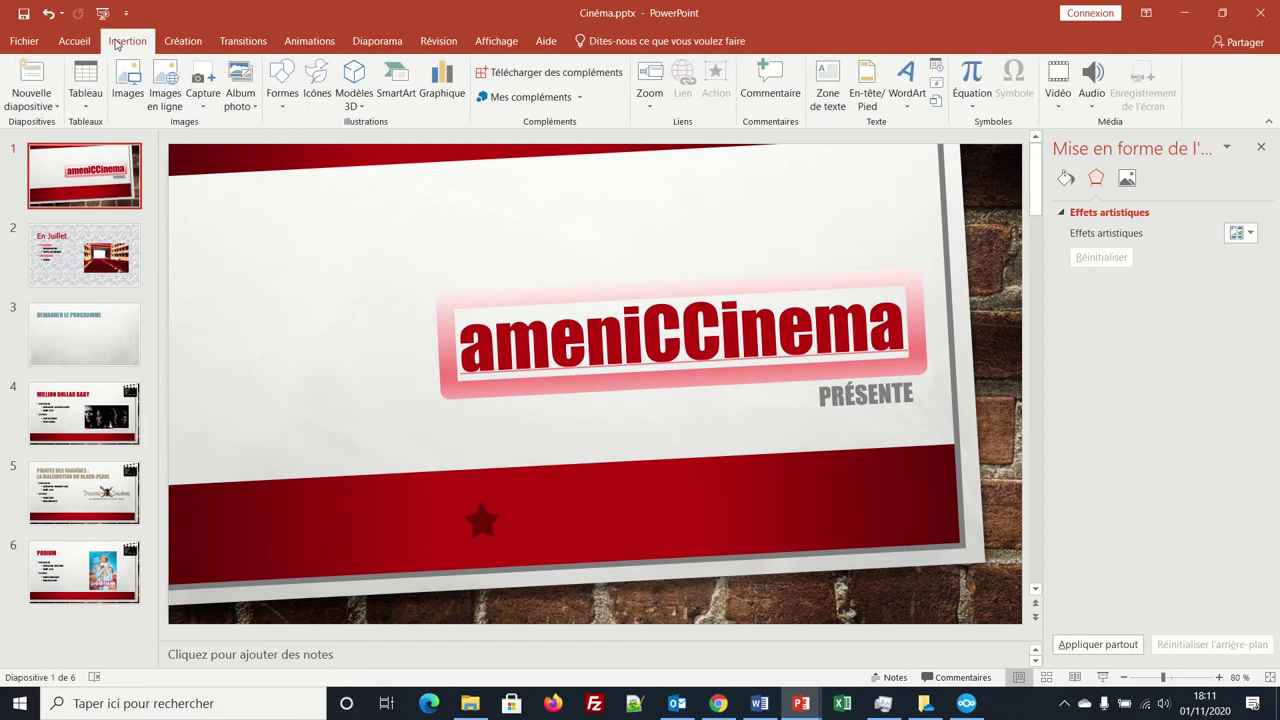
{"action": "left_click", "coordinate": [282, 85]}
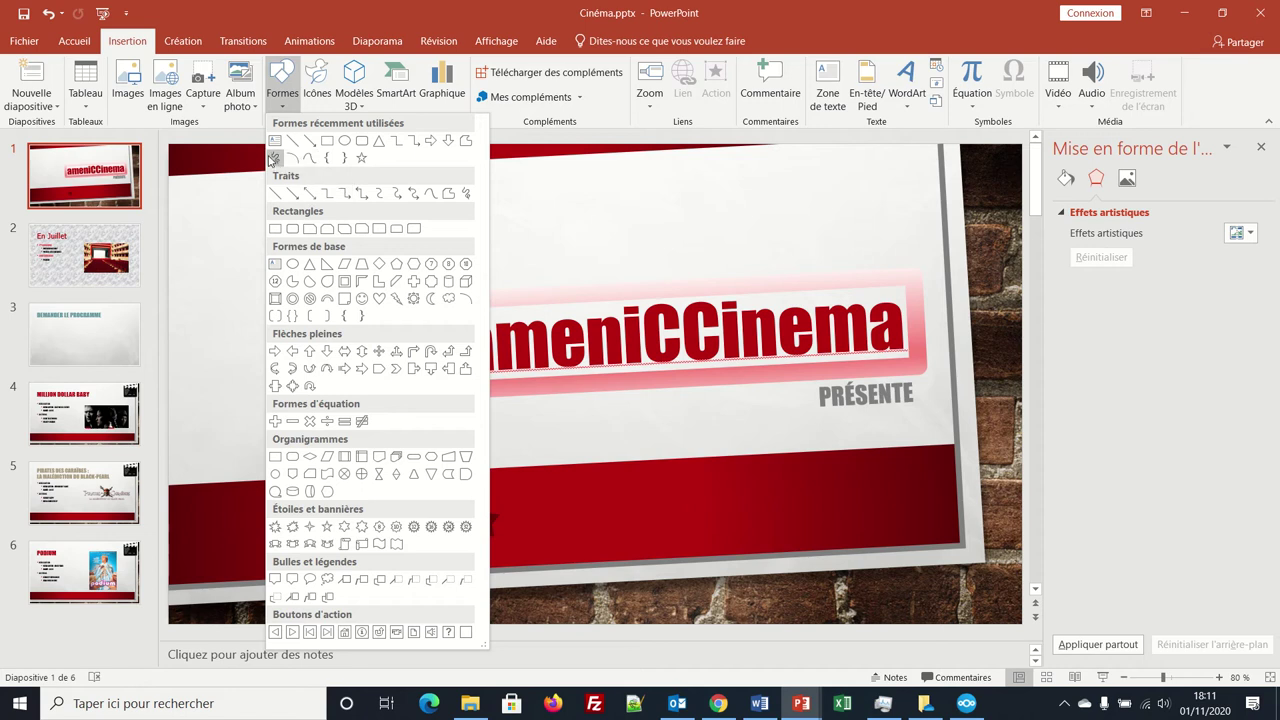
- Add a text box at the slide's upper left reading 'Votre cinéma de quartier favori...'
{"action": "left_click", "coordinate": [275, 142]}
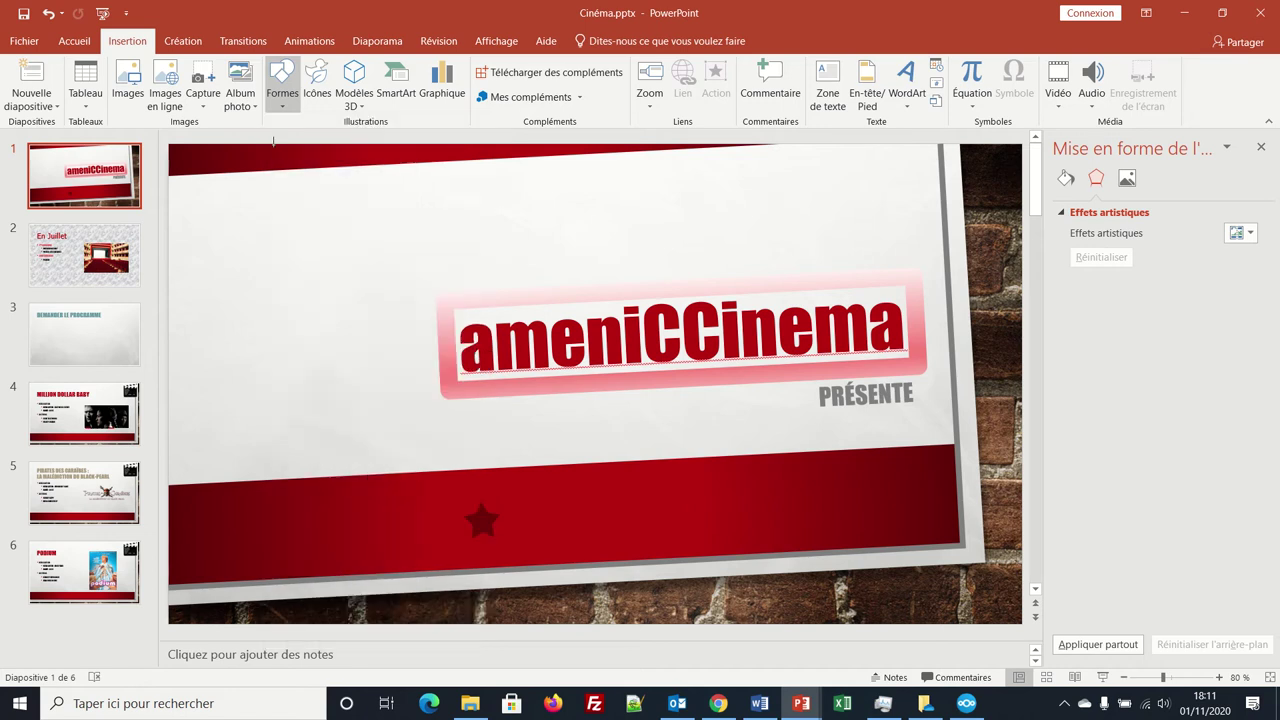
{"action": "left_click", "coordinate": [262, 229]}
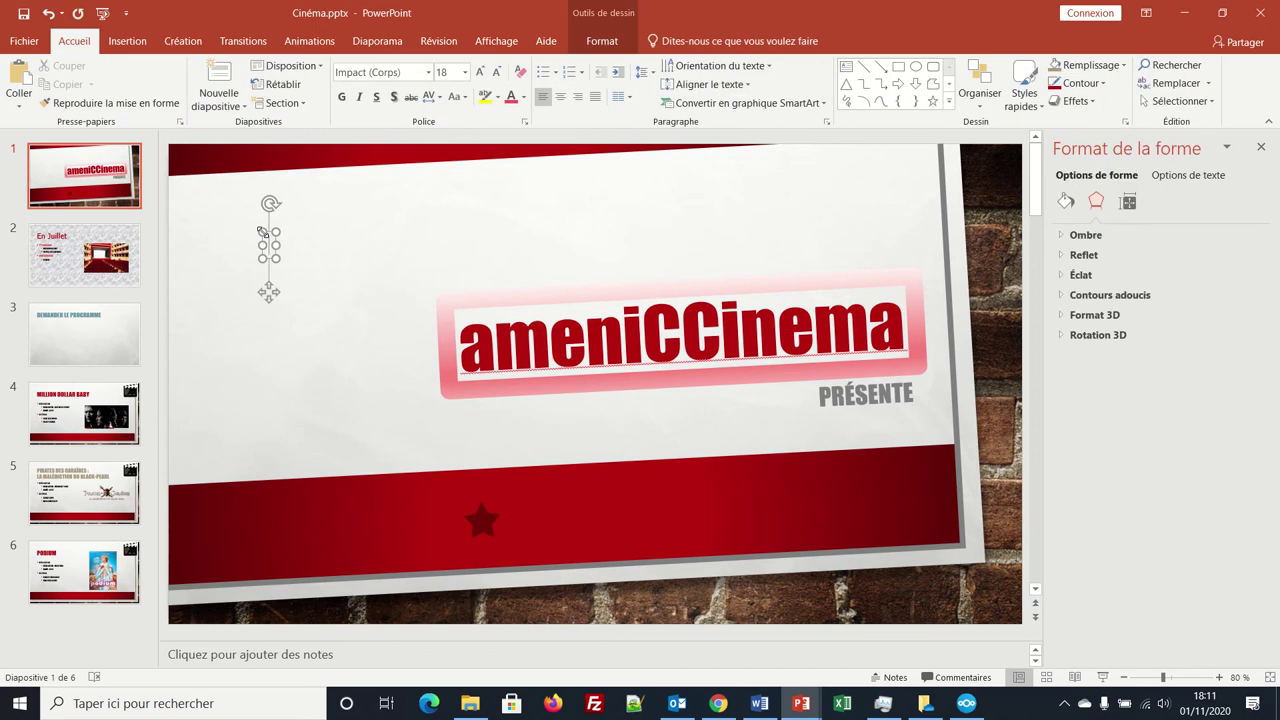
{"action": "type", "text": "Votr"}
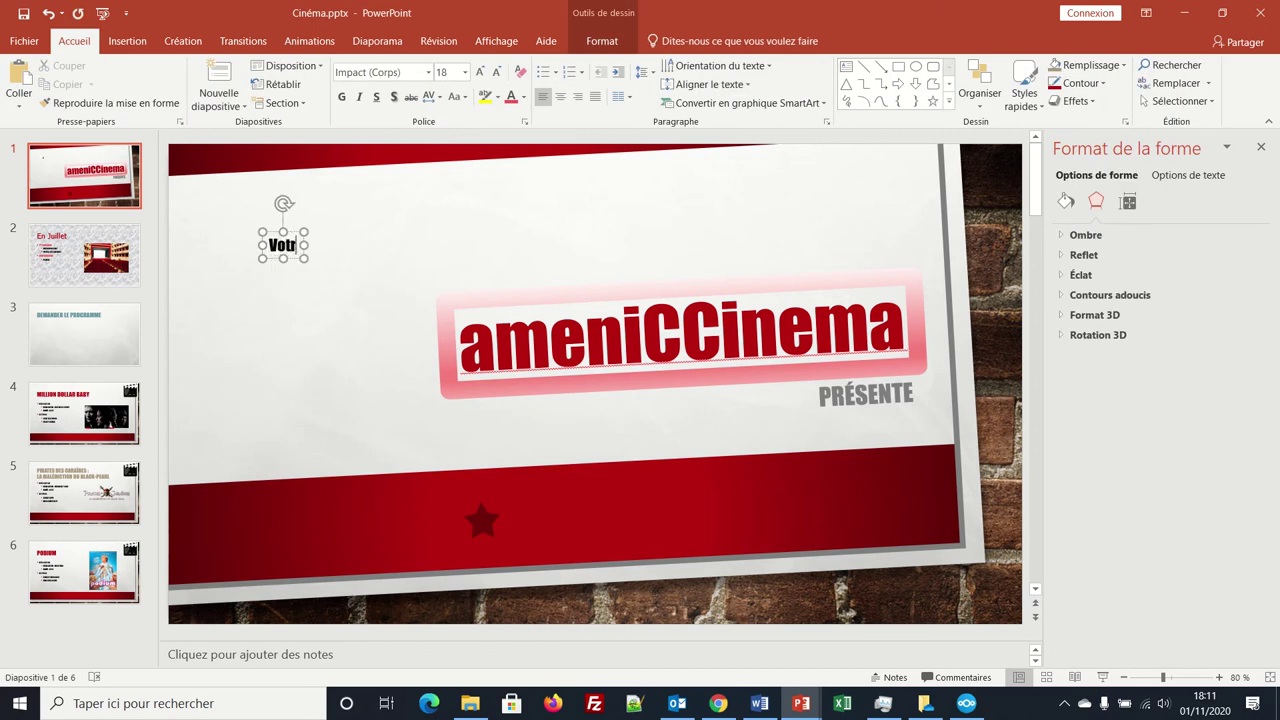
{"action": "type", "text": "e ciné"}
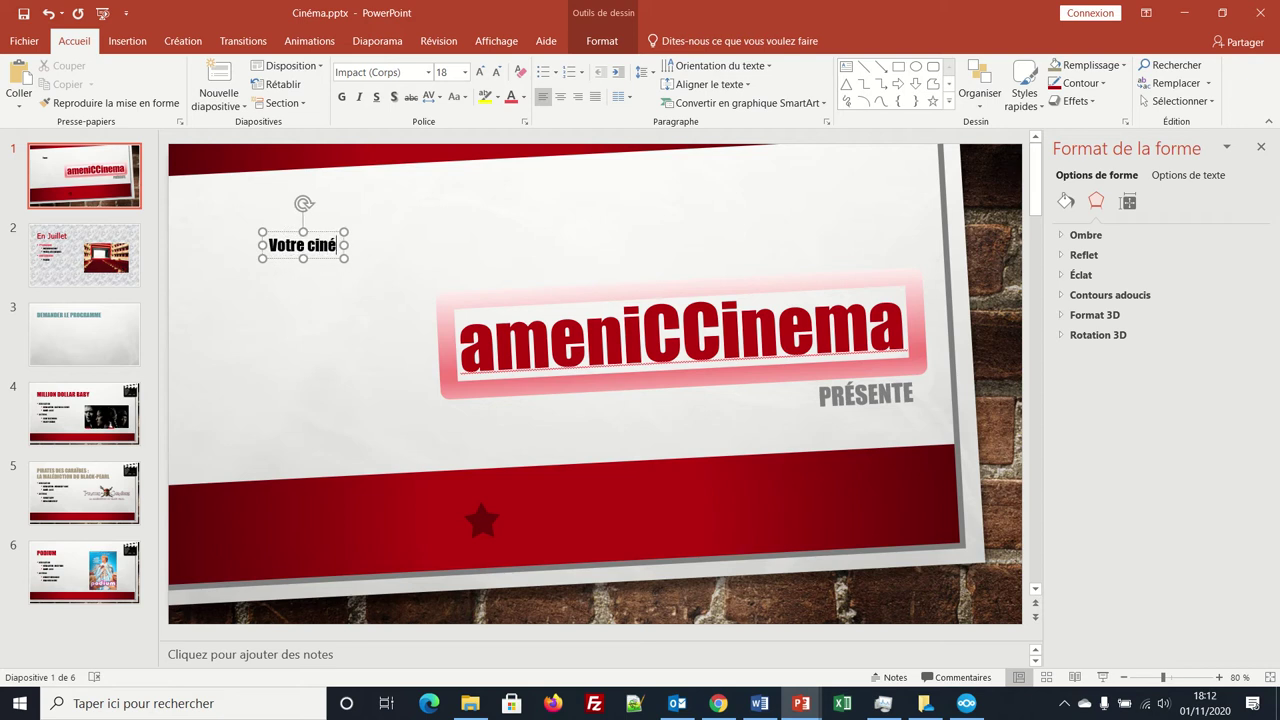
{"action": "type", "text": "ma de quation"}
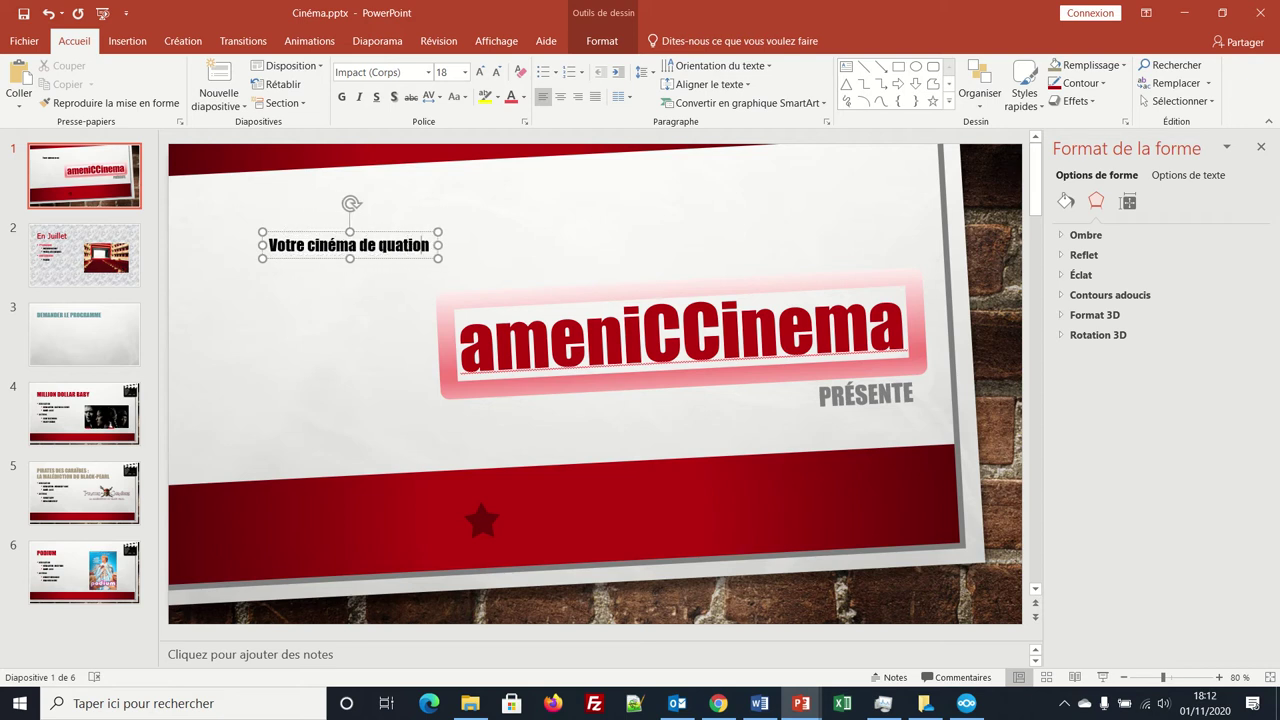
{"action": "key", "text": "BackSpace"}
{"action": "key", "text": "BackSpace"}
{"action": "type", "text": "er fav"}
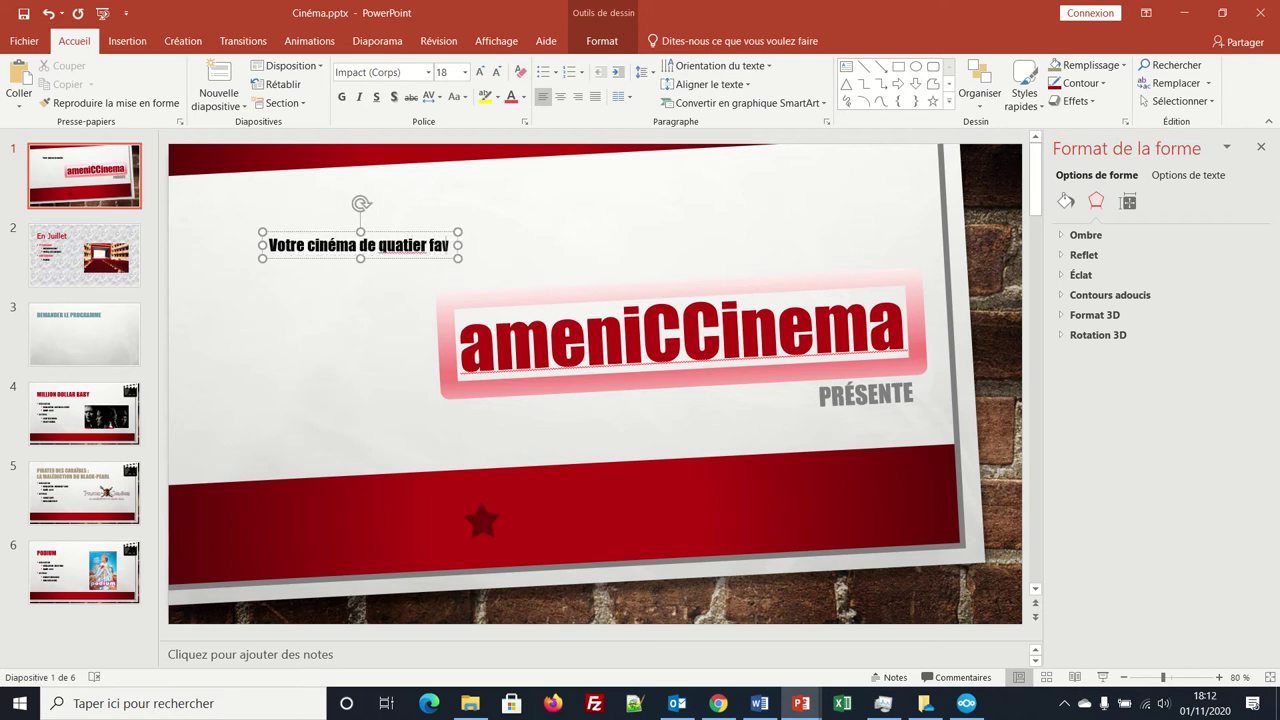
{"action": "type", "text": "ori..."}
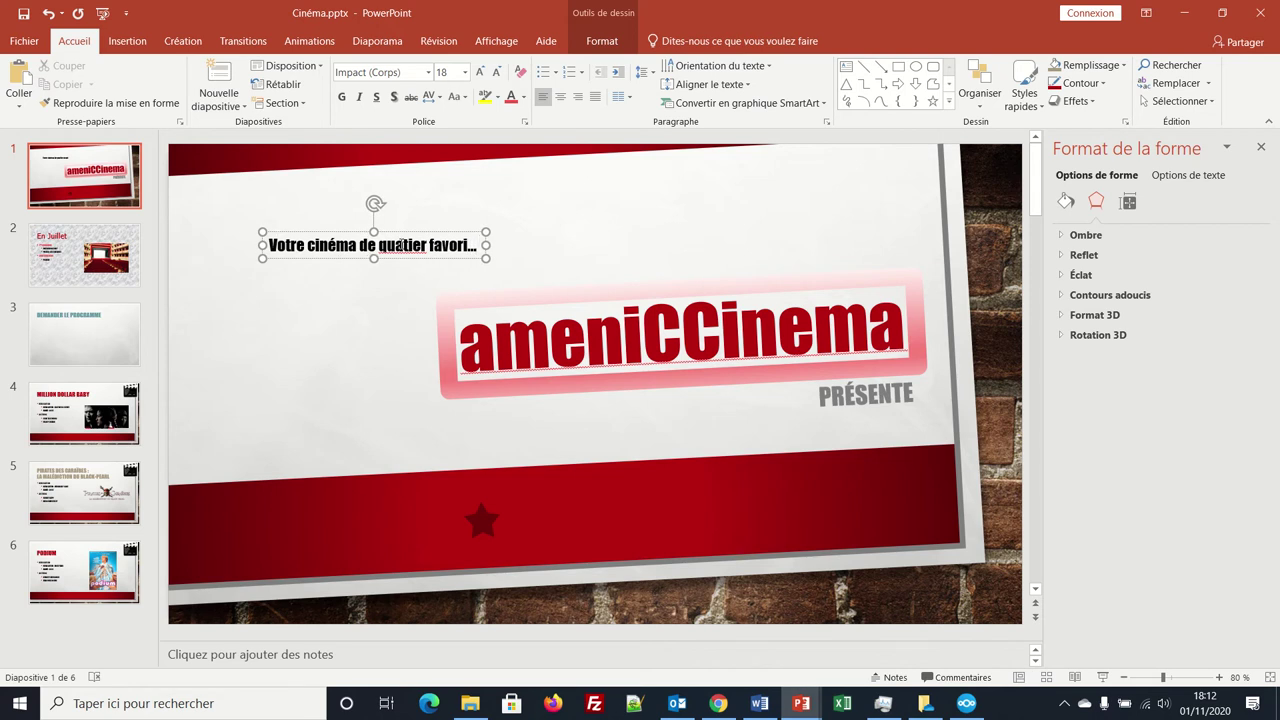
{"action": "type", "text": "r"}
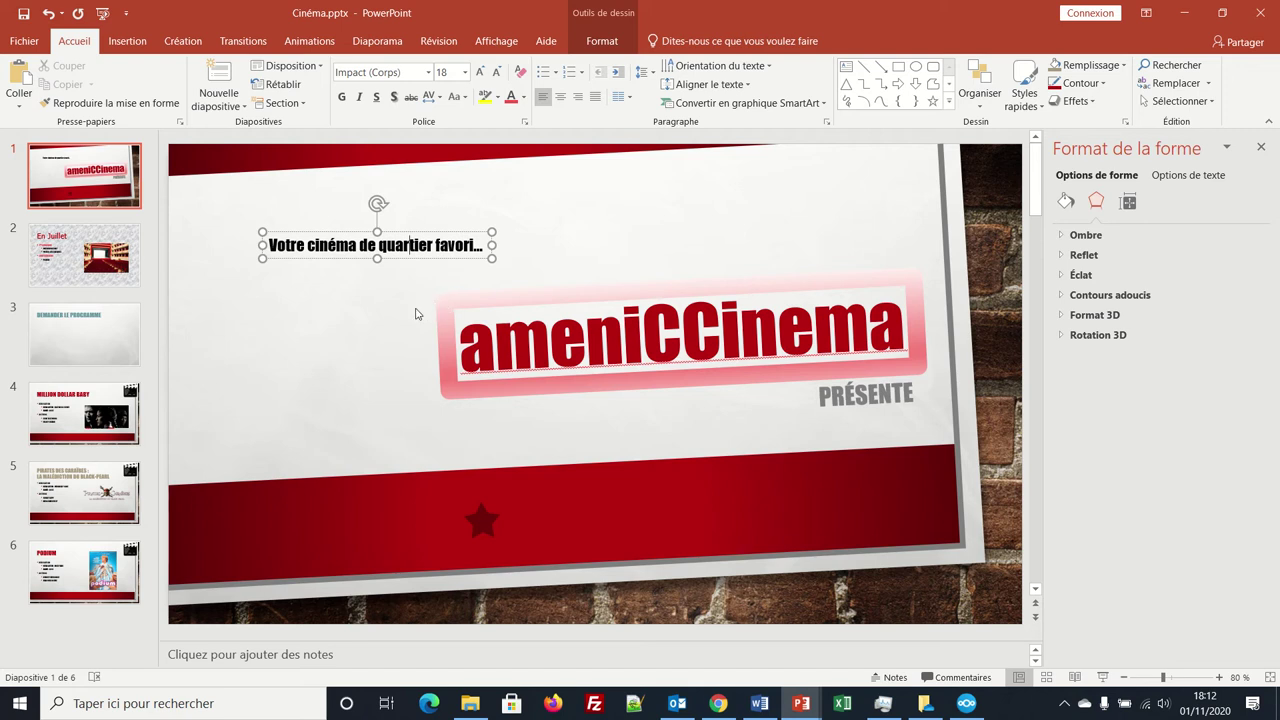
- Set the text box to 32 pt, move it left and up, then enlarge it to 36 pt
{"action": "left_click", "coordinate": [288, 259]}
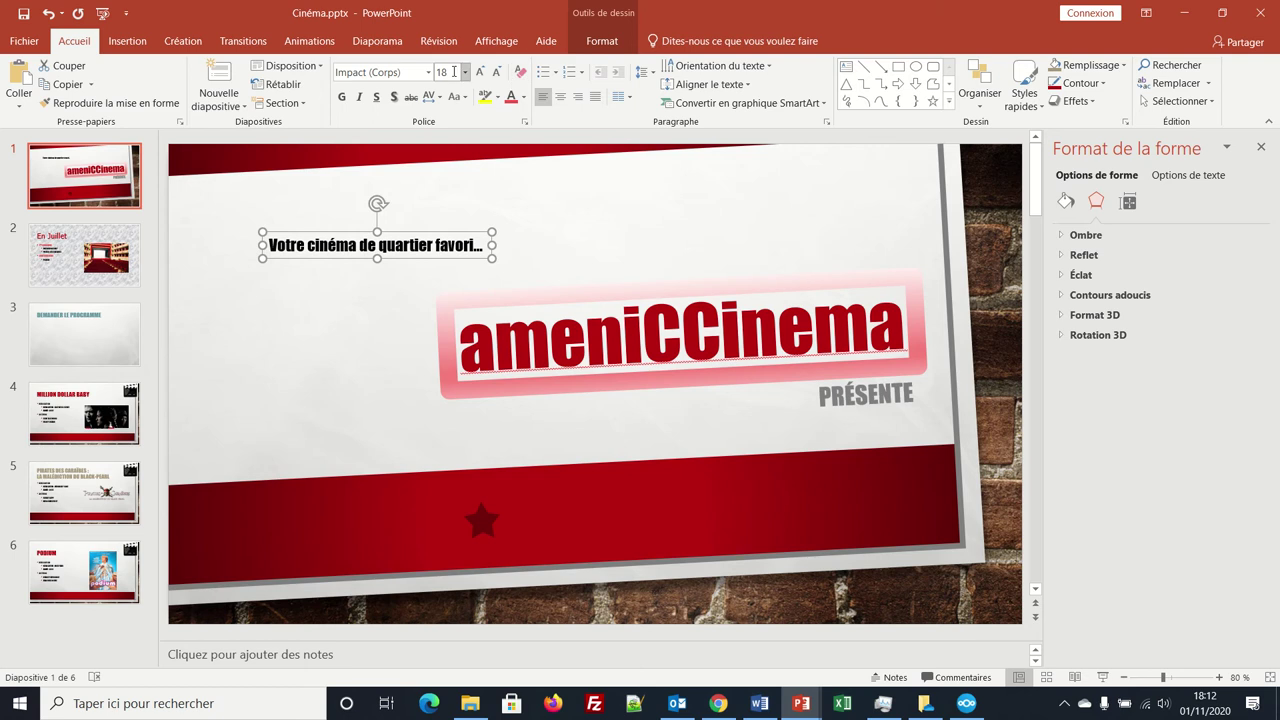
{"action": "left_click", "coordinate": [465, 73]}
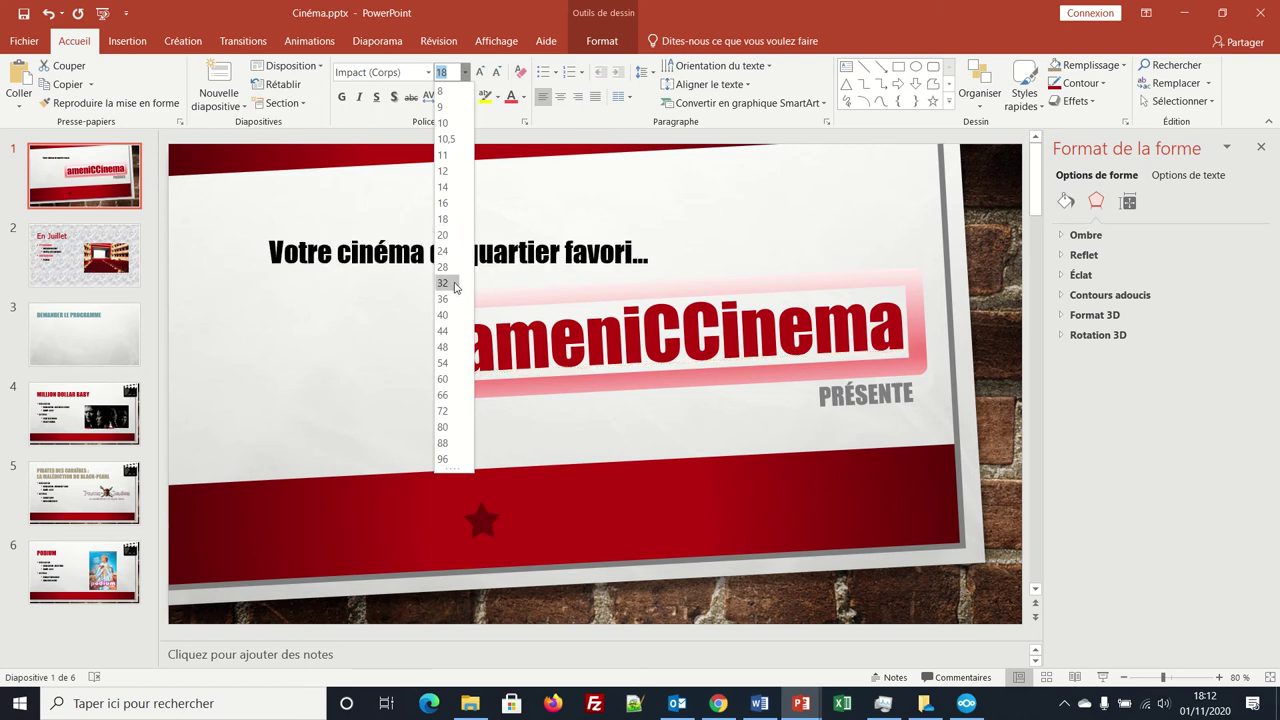
{"action": "left_click", "coordinate": [443, 283]}
{"action": "left_click_drag", "start_coordinate": [400, 272], "coordinate": [354, 259]}
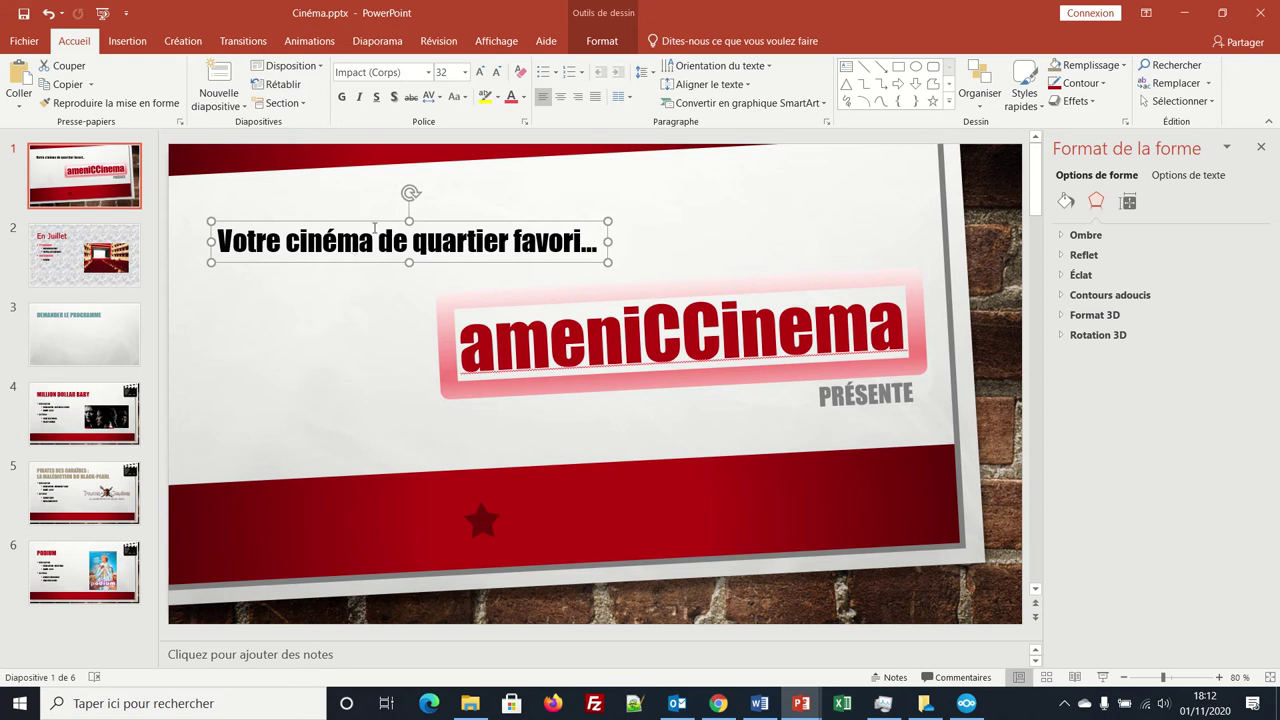
{"action": "left_click", "coordinate": [465, 74]}
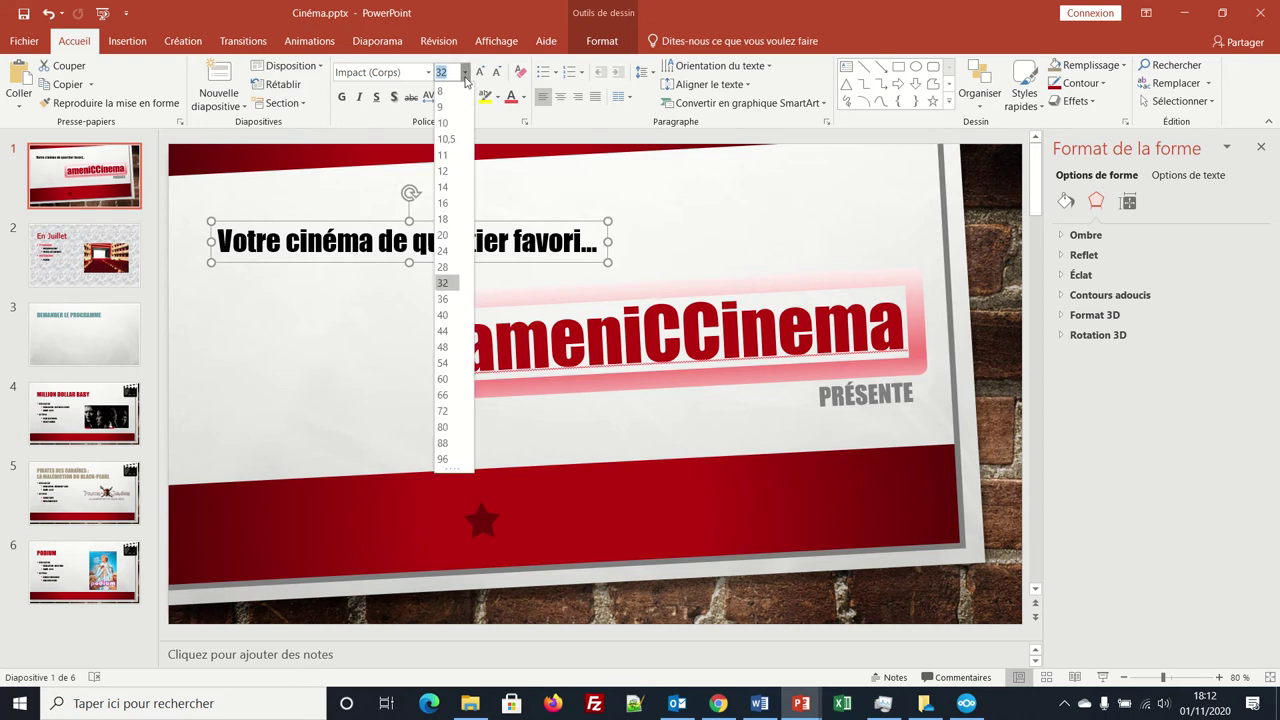
{"action": "left_click", "coordinate": [443, 299]}
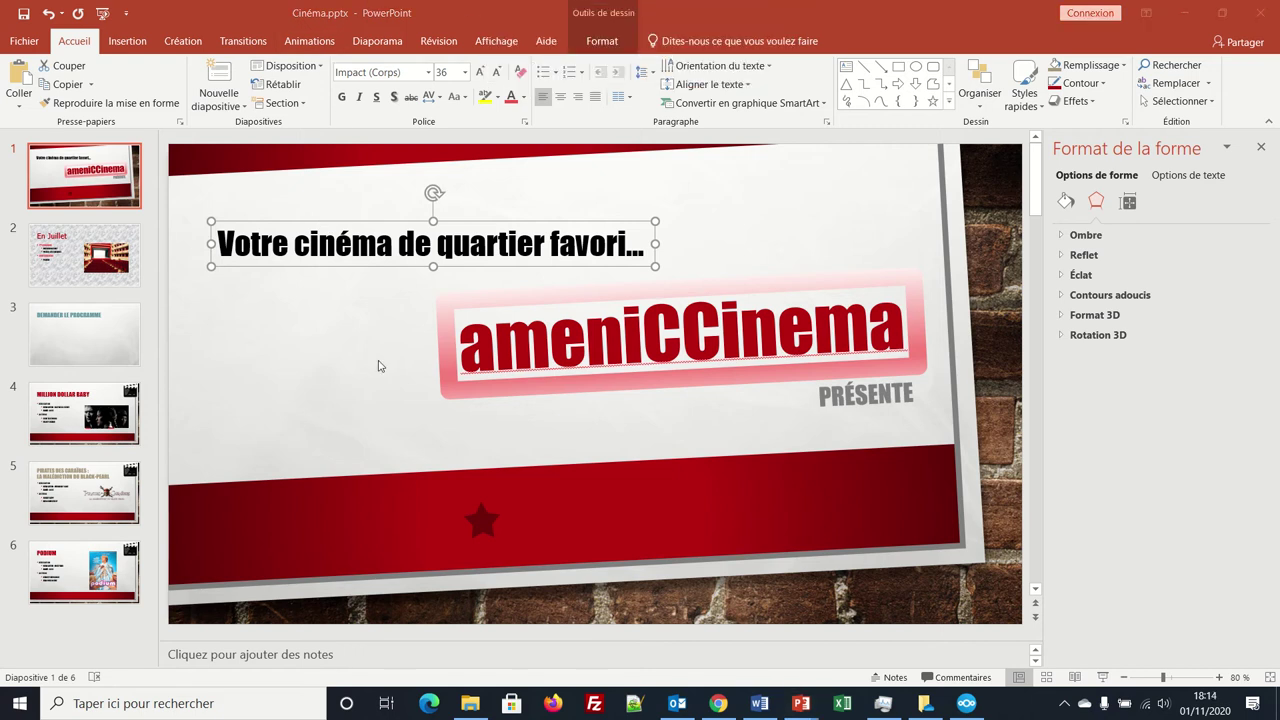
- Apply the Titre seul layout to slide 3, 'Demander le programme'
{"action": "left_click", "coordinate": [81, 332]}
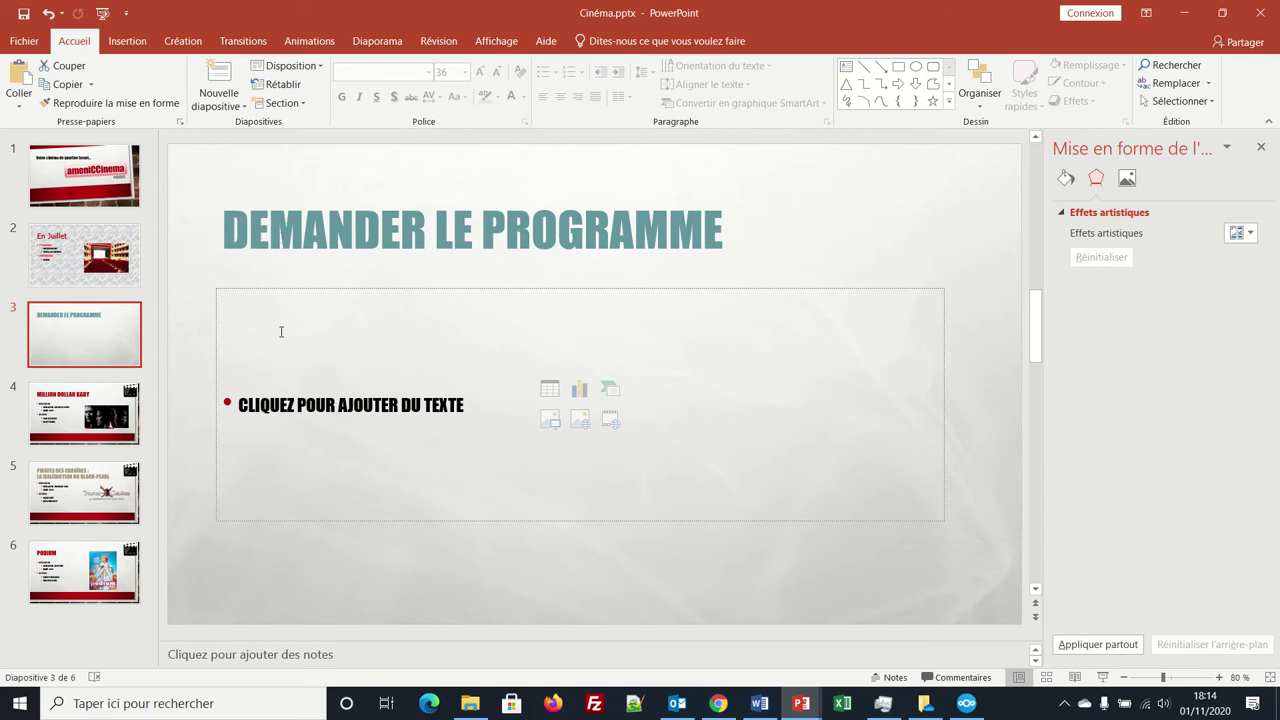
{"action": "left_click", "coordinate": [305, 67]}
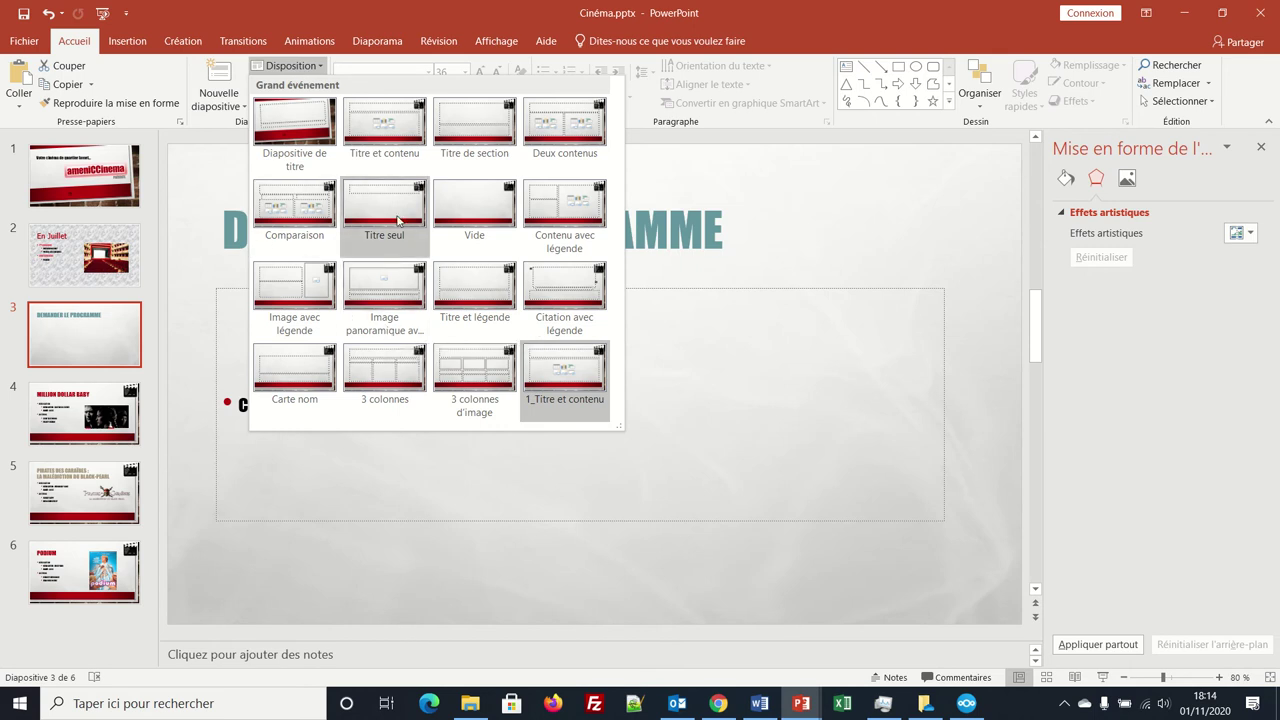
{"action": "left_click", "coordinate": [445, 208]}
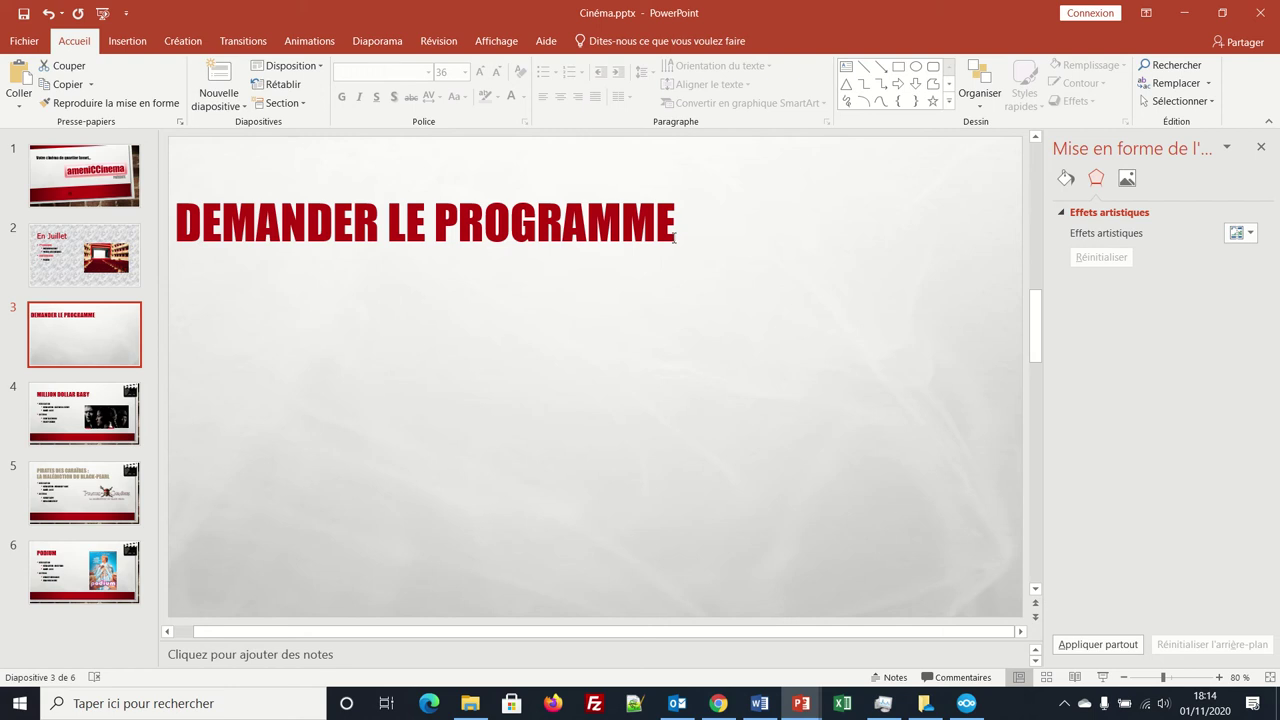
- Turn the selected title text into violet gradient WordArt
{"action": "left_click", "coordinate": [641, 237]}
{"action": "double_click", "coordinate": [641, 237]}
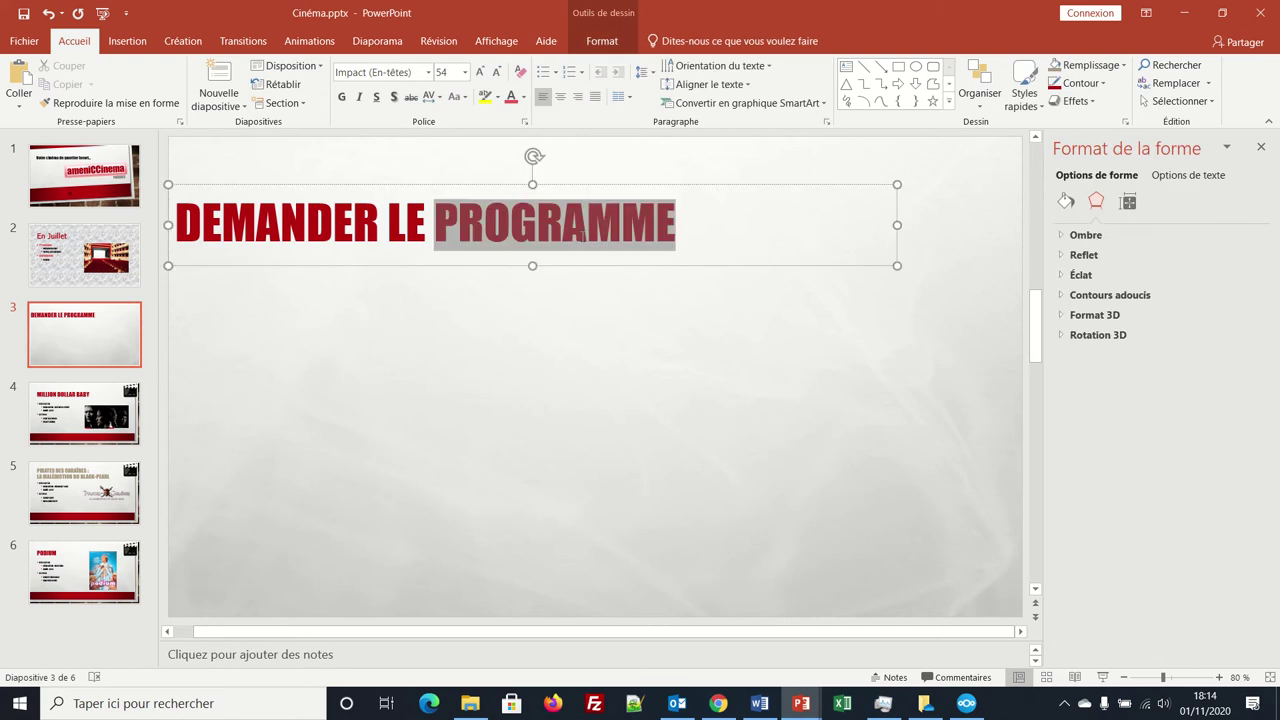
{"action": "left_click", "coordinate": [677, 238]}
{"action": "left_click_drag", "start_coordinate": [677, 238], "coordinate": [289, 212]}
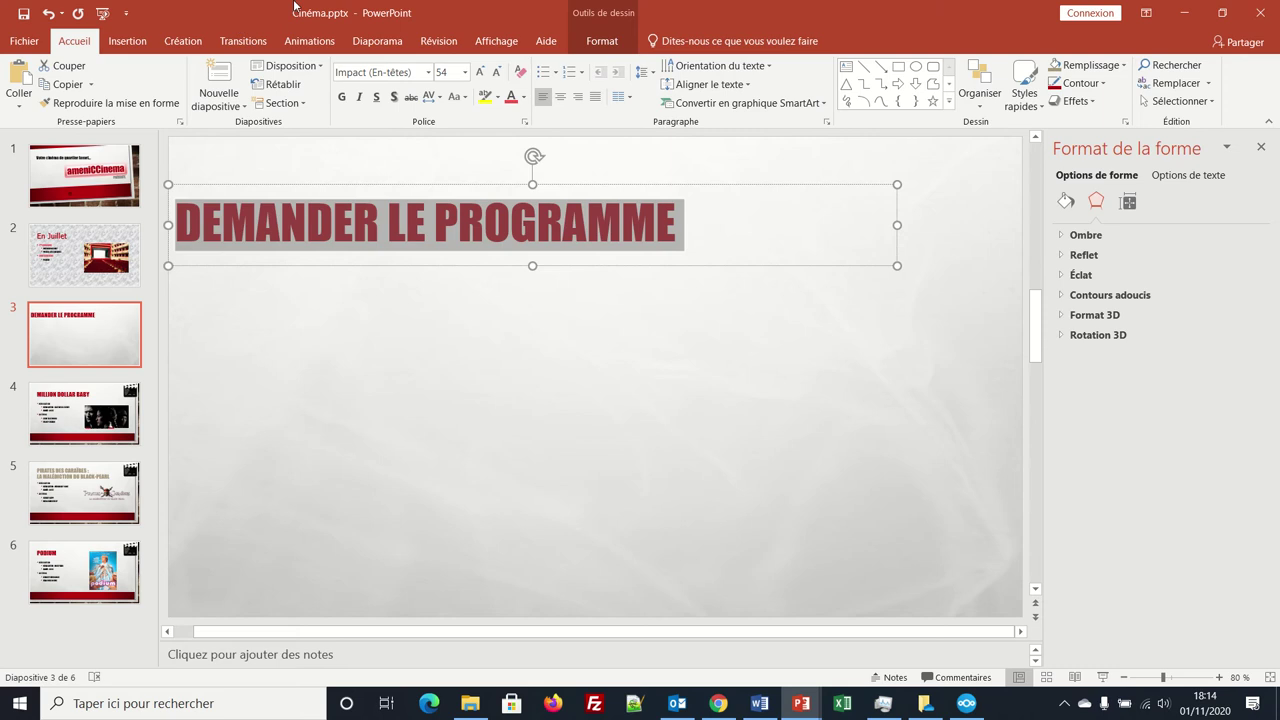
{"action": "mouse_move", "coordinate": [512, 5]}
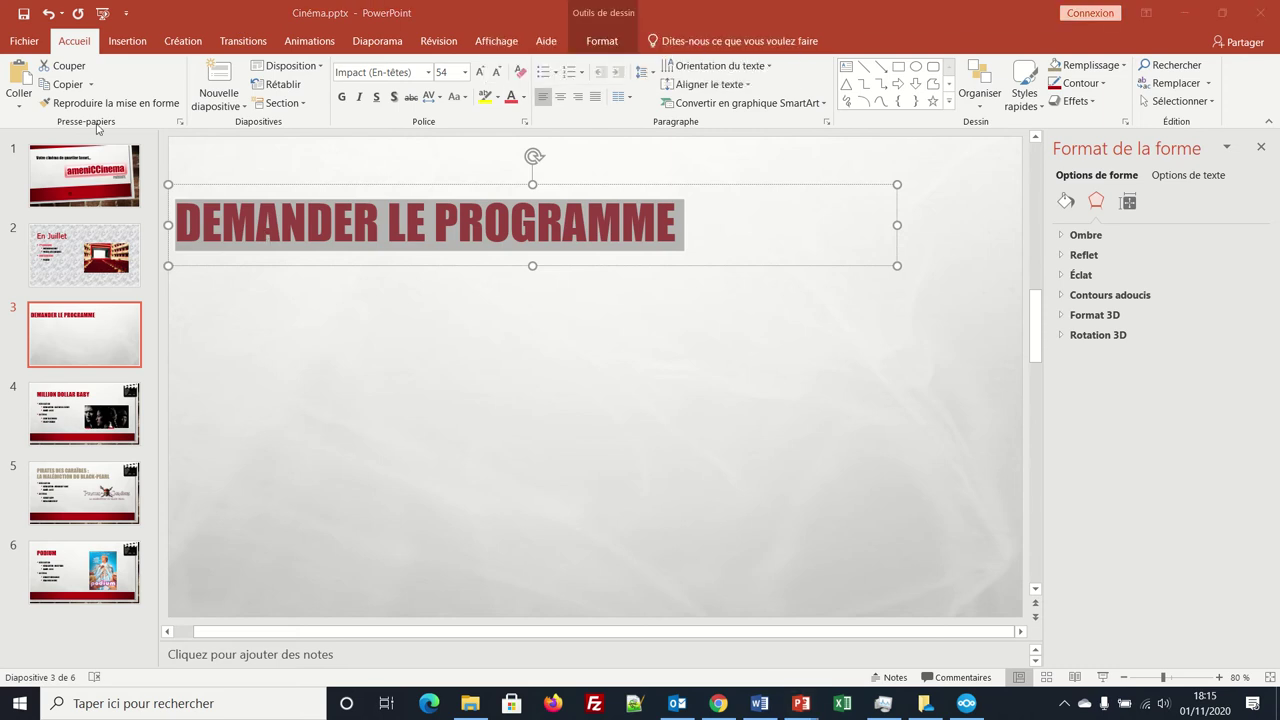
{"action": "left_click", "coordinate": [117, 47]}
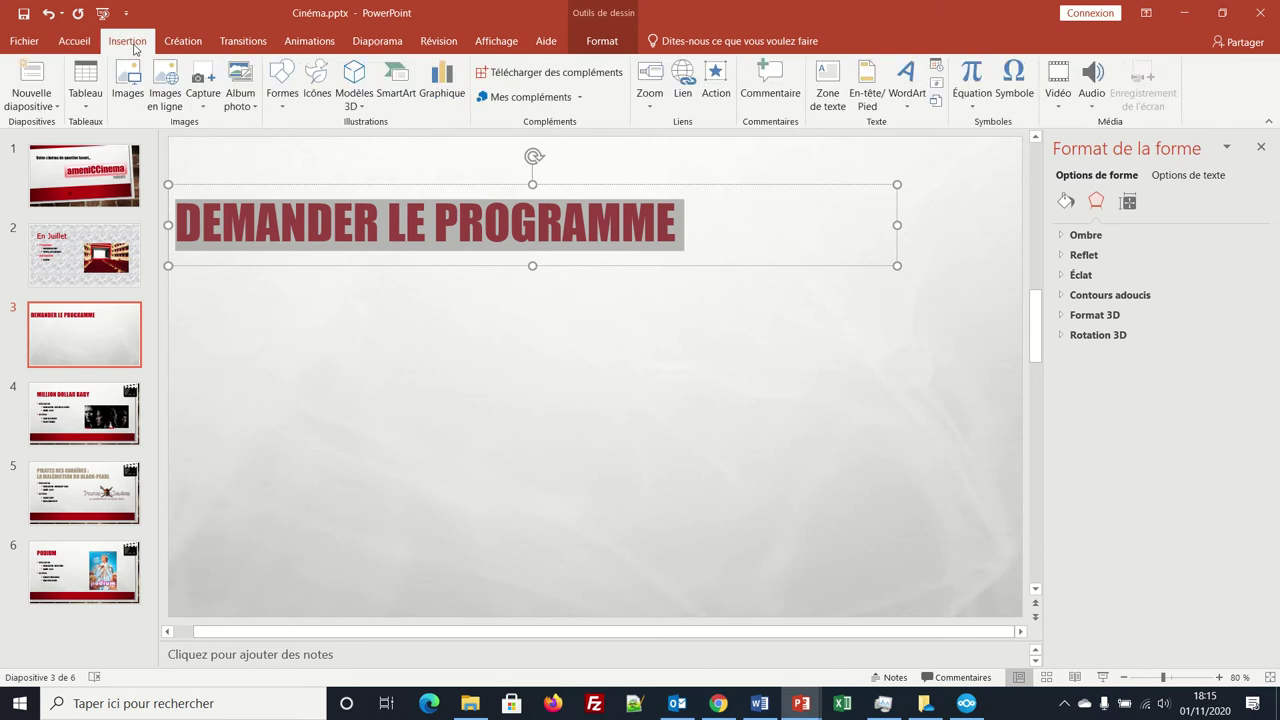
{"action": "left_click", "coordinate": [907, 92]}
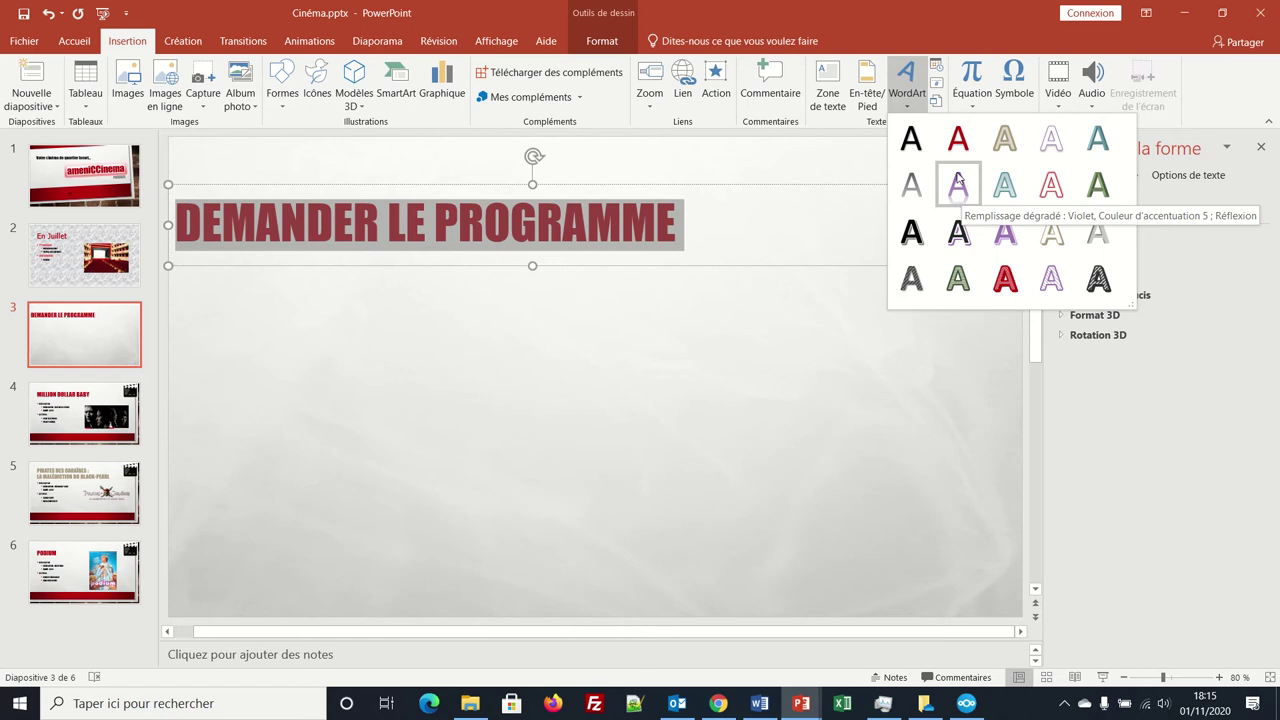
{"action": "left_click", "coordinate": [958, 180]}
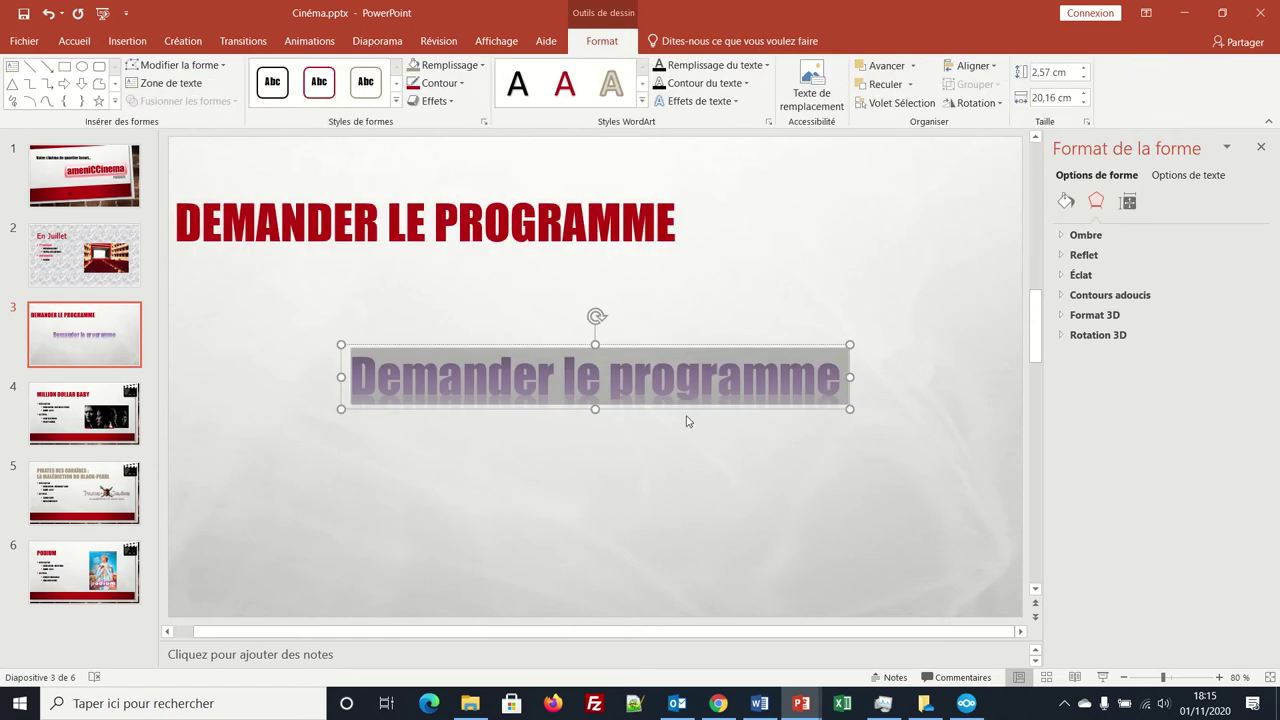
- Delete the original red title box and move the WordArt to the slide top
{"action": "left_click", "coordinate": [516, 236]}
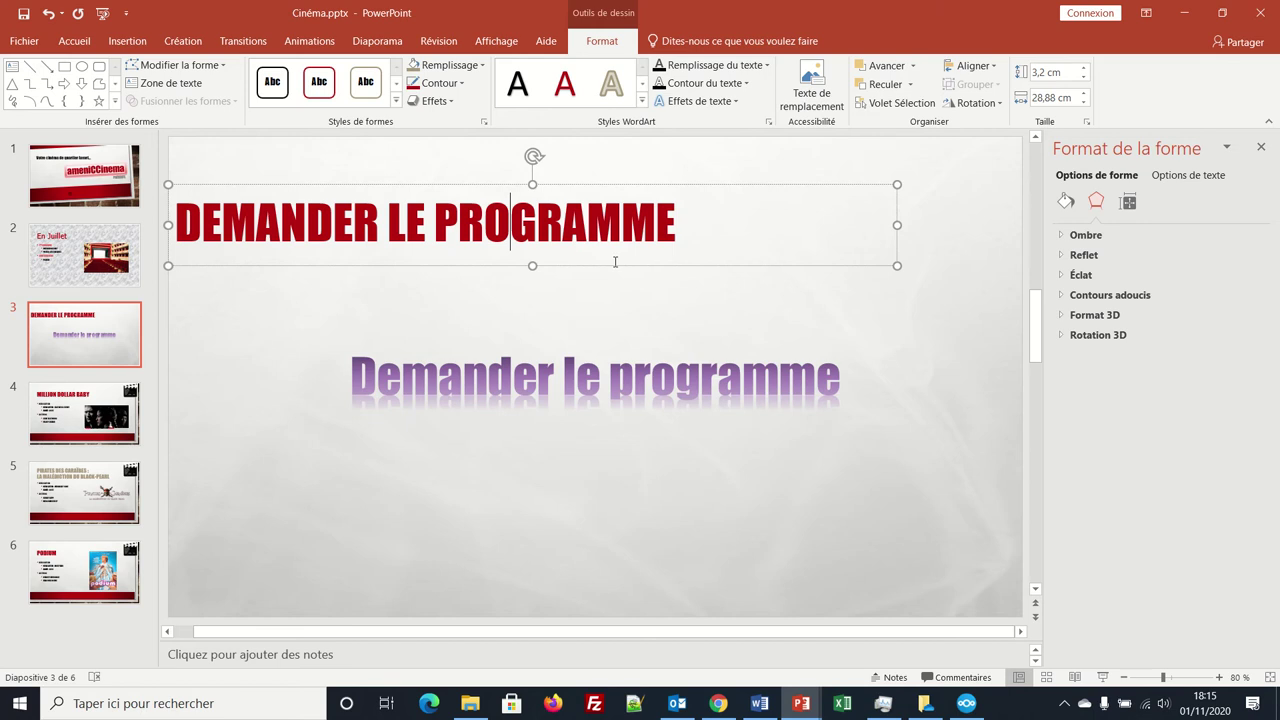
{"action": "key", "text": "End"}
{"action": "left_click", "coordinate": [612, 266]}
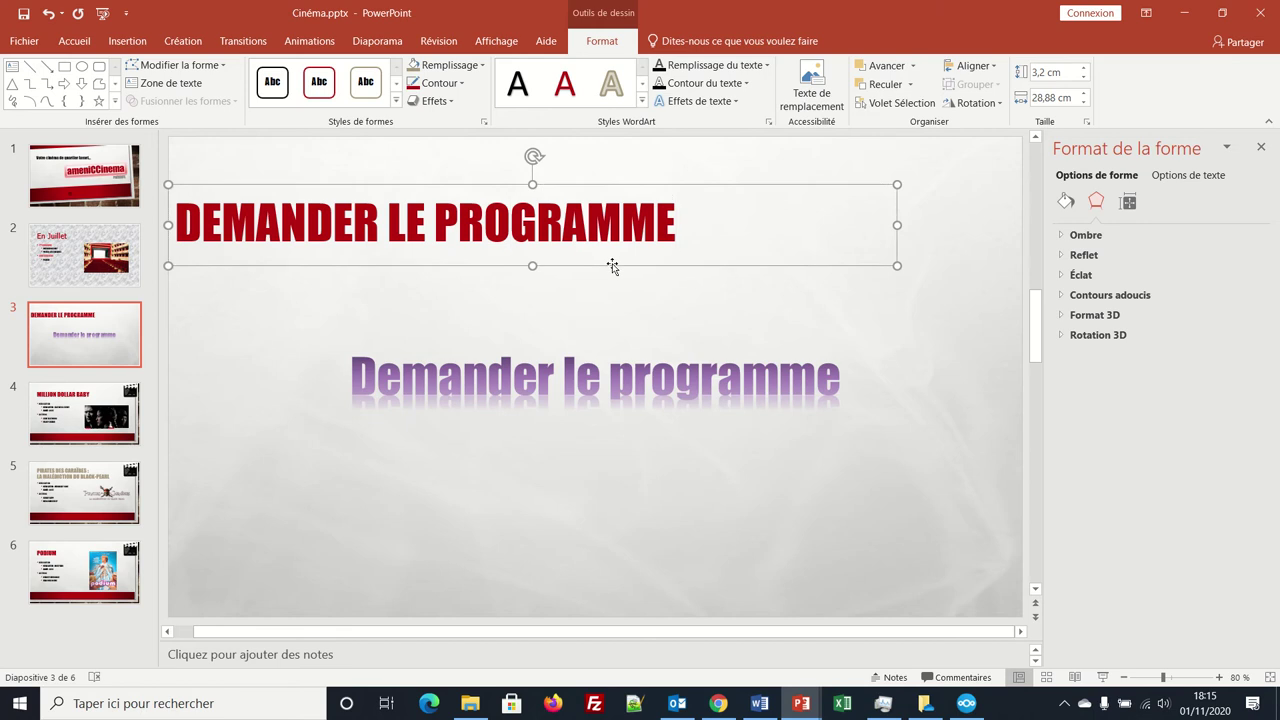
{"action": "key", "text": "Delete"}
{"action": "left_click_drag", "start_coordinate": [634, 349], "coordinate": [517, 183]}
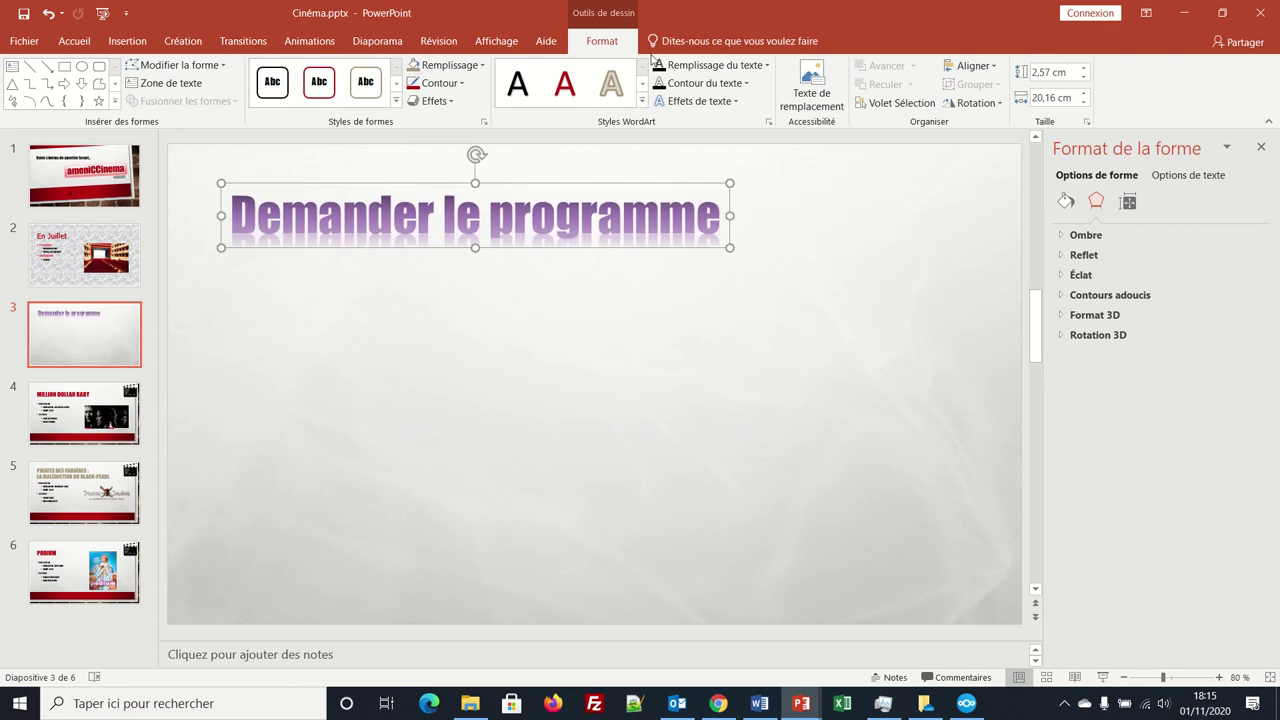
- Browse the text effects, outline and fill colour menus without changing anything
{"action": "left_click", "coordinate": [700, 102]}
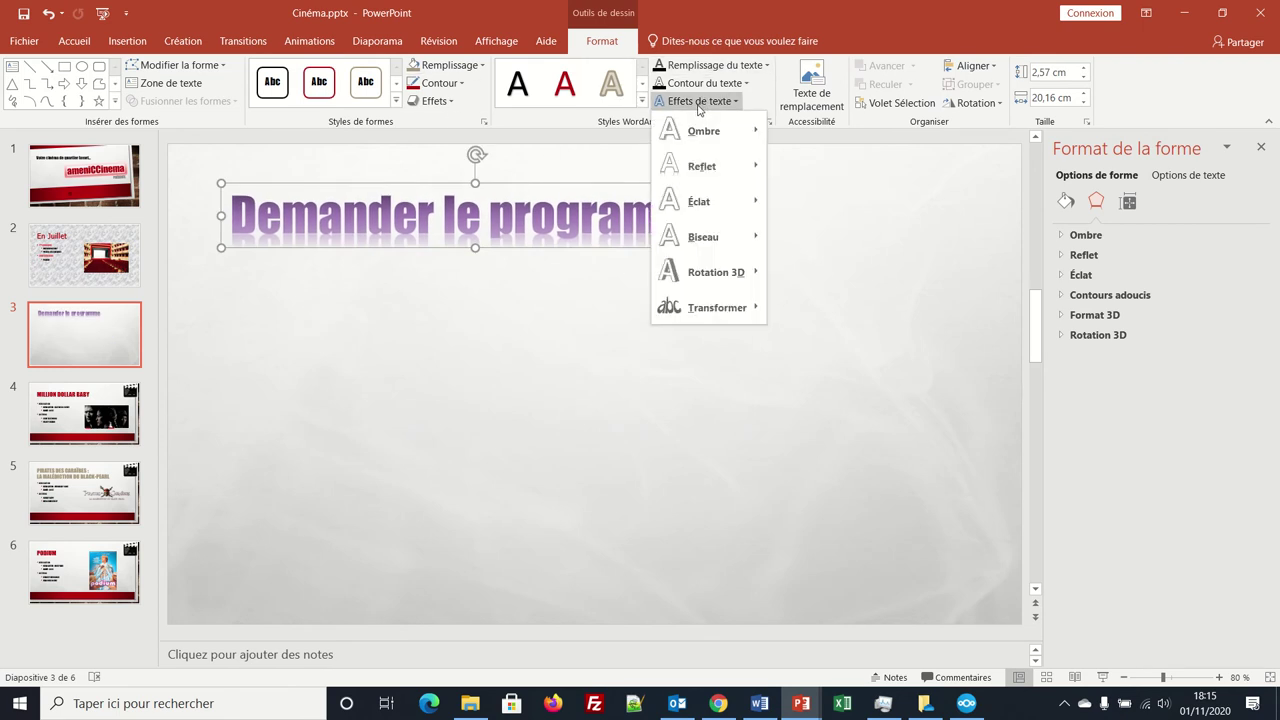
{"action": "left_click", "coordinate": [699, 103]}
{"action": "left_click", "coordinate": [697, 86]}
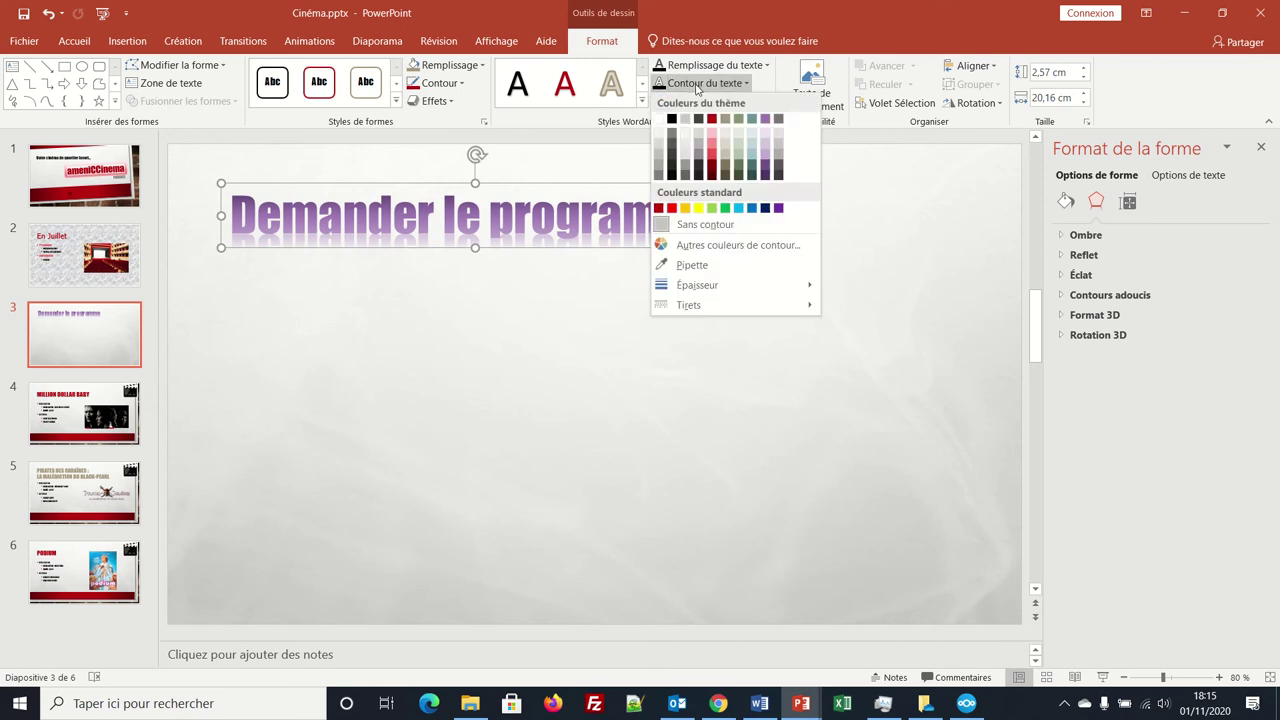
{"action": "left_click", "coordinate": [697, 86]}
{"action": "left_click", "coordinate": [698, 65]}
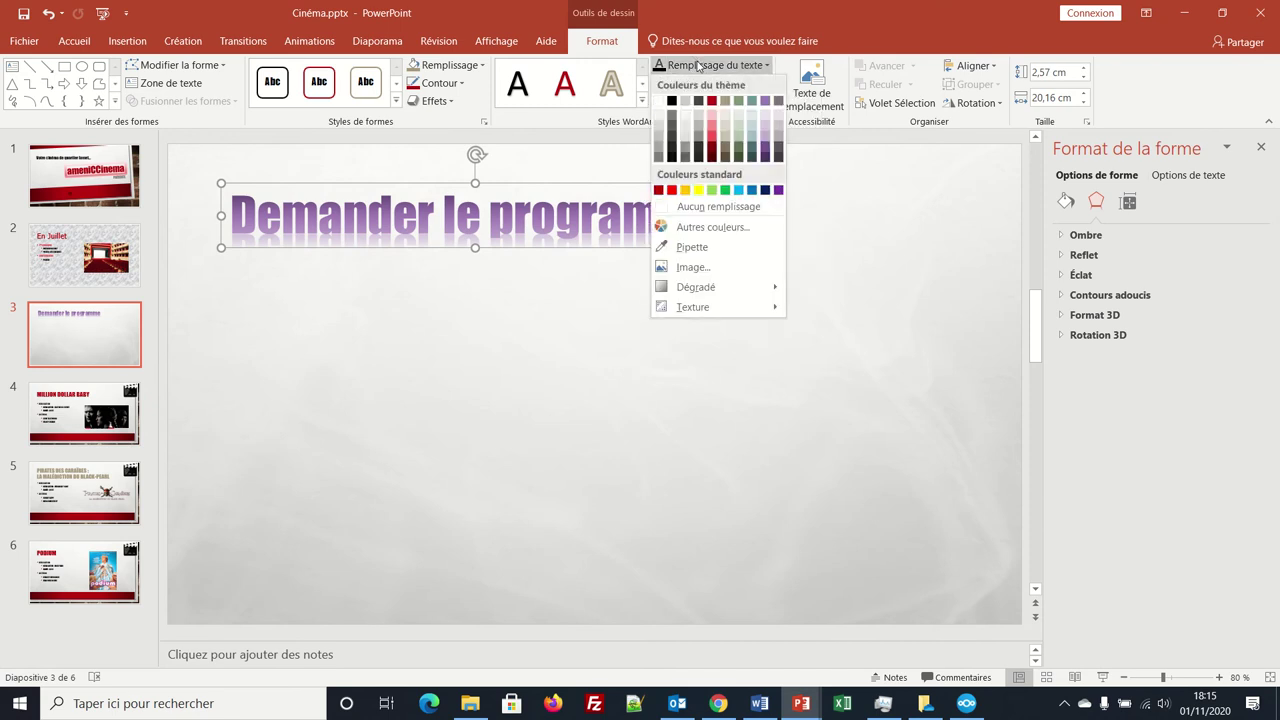
{"action": "left_click", "coordinate": [698, 65]}
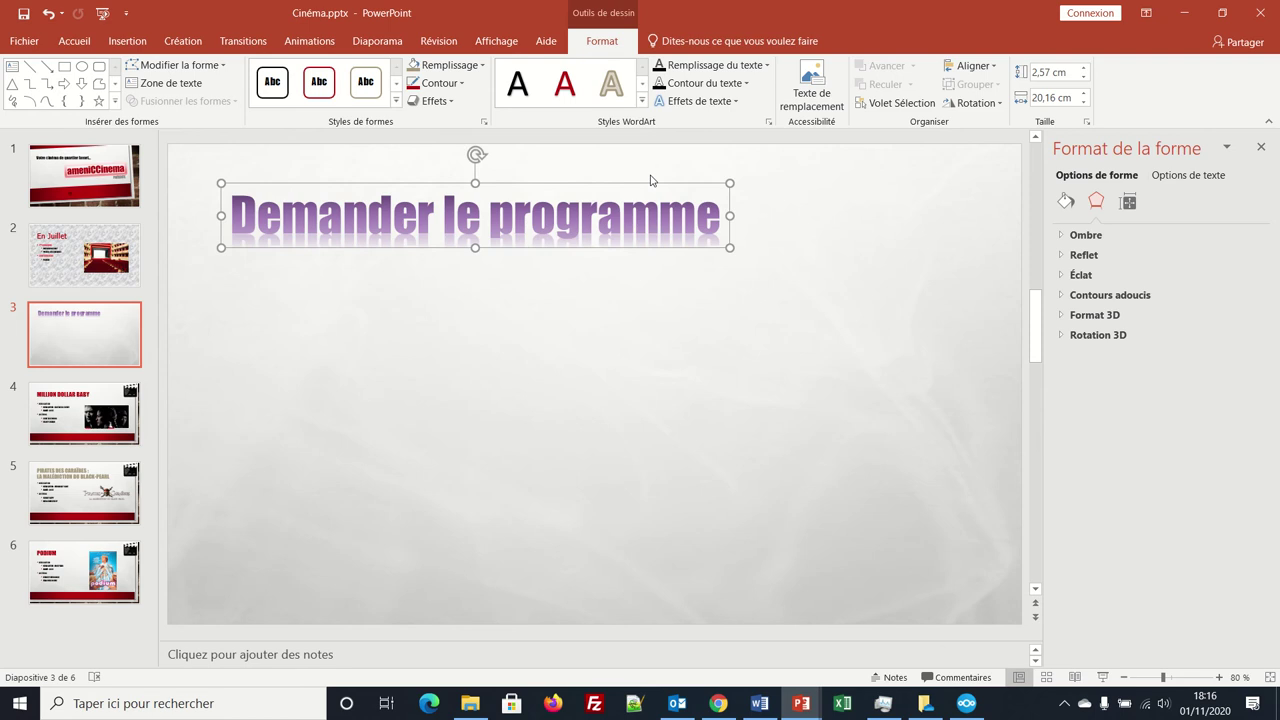
- Show the WordArt's bevel 3D options in the formatting pane
{"action": "left_click", "coordinate": [732, 103]}
{"action": "mouse_move", "coordinate": [744, 239]}
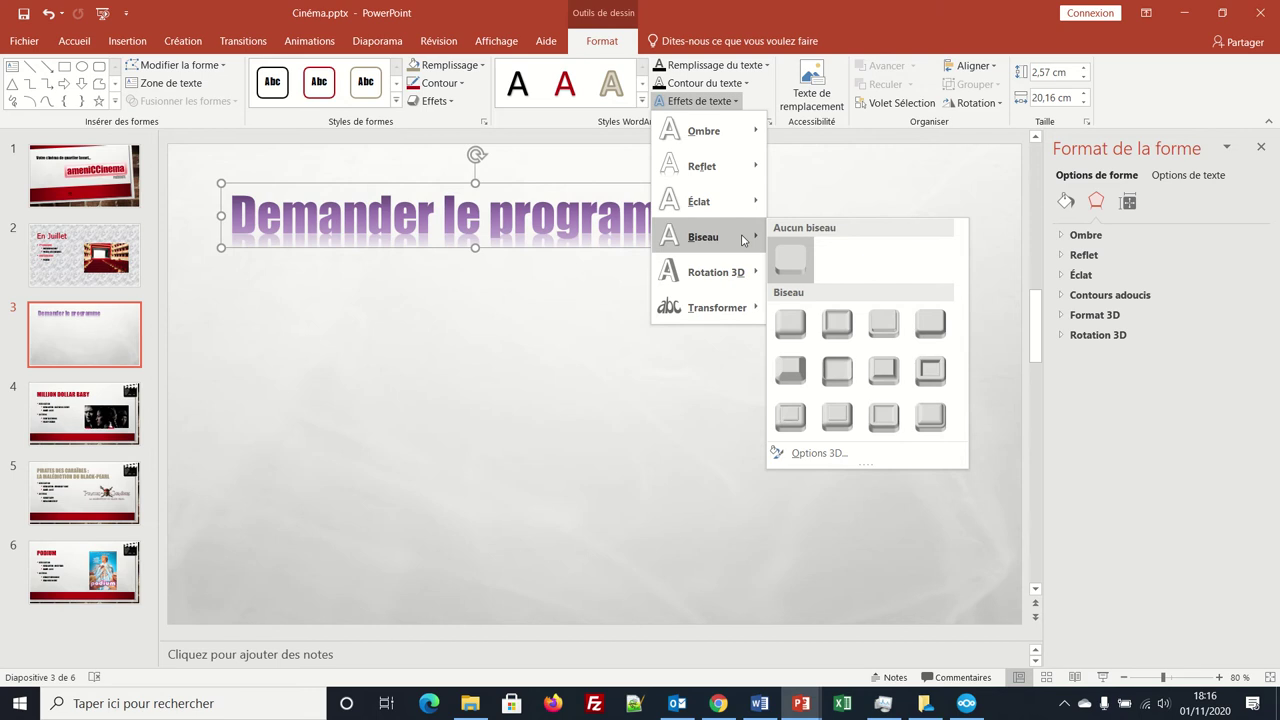
{"action": "left_click", "coordinate": [820, 453]}
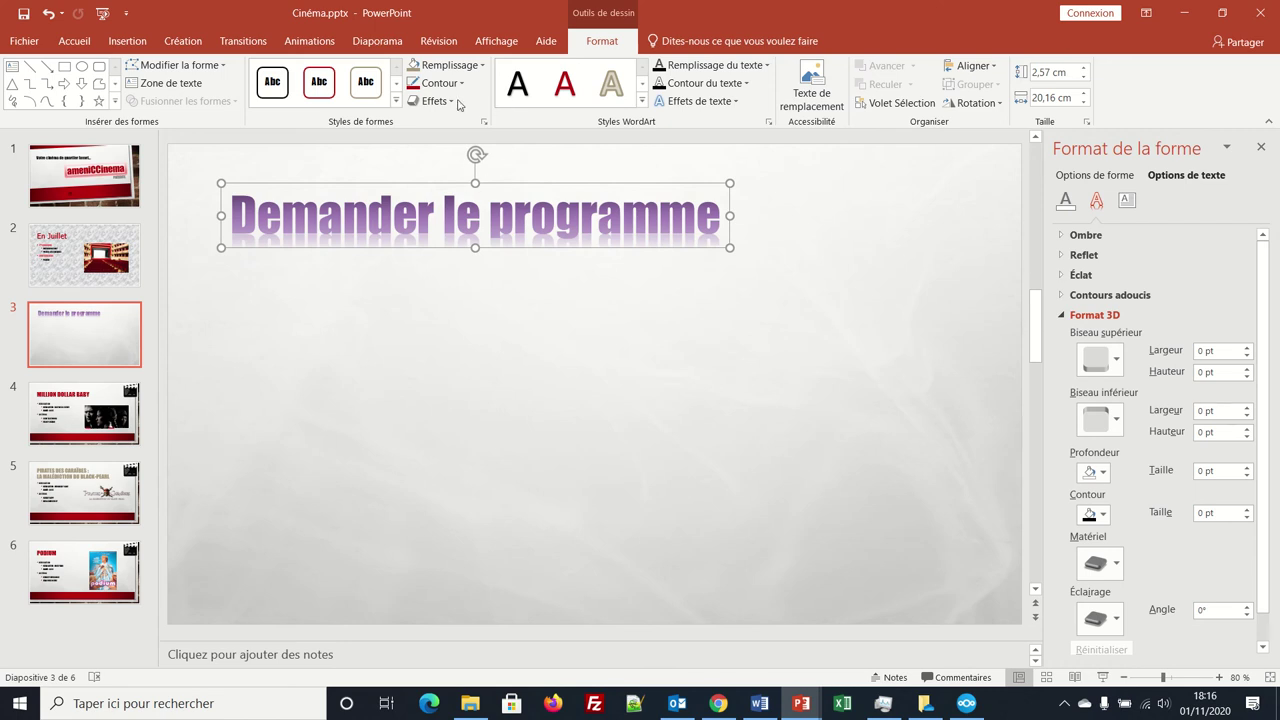
{"action": "mouse_move", "coordinate": [485, 5]}
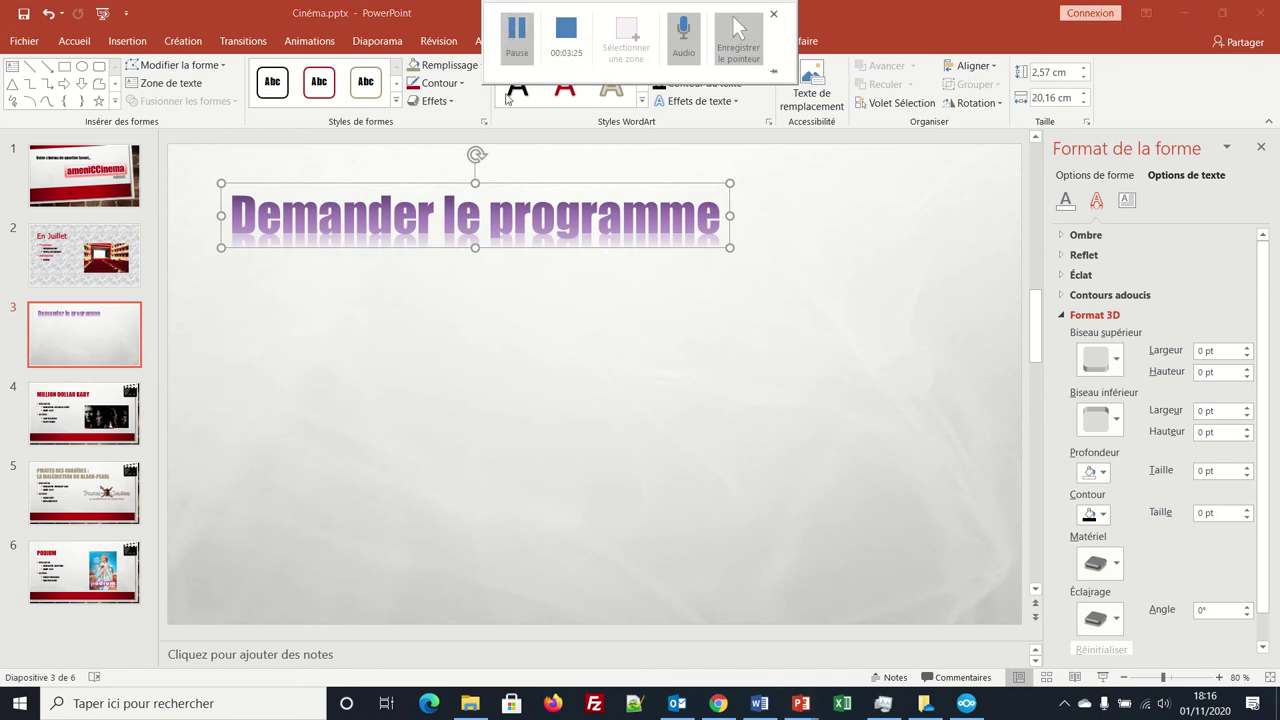
- Search the icon library for 'lune'
{"action": "left_click", "coordinate": [127, 41]}
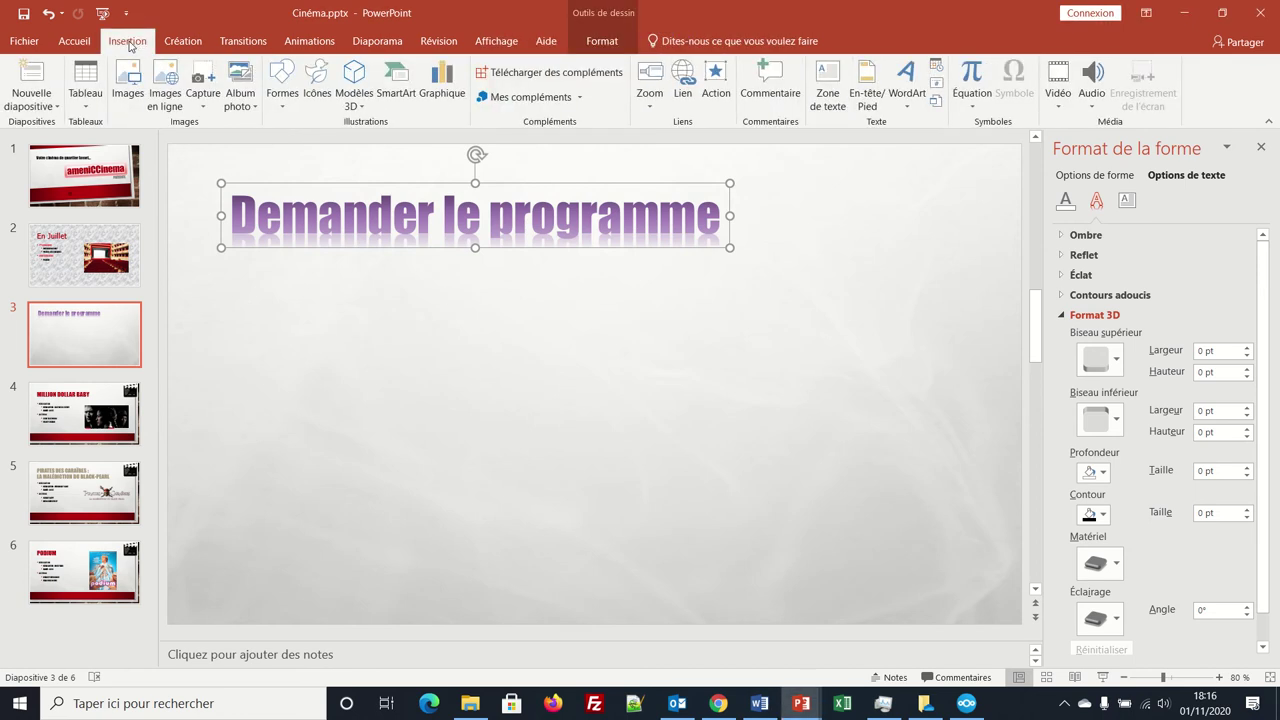
{"action": "left_click", "coordinate": [317, 80]}
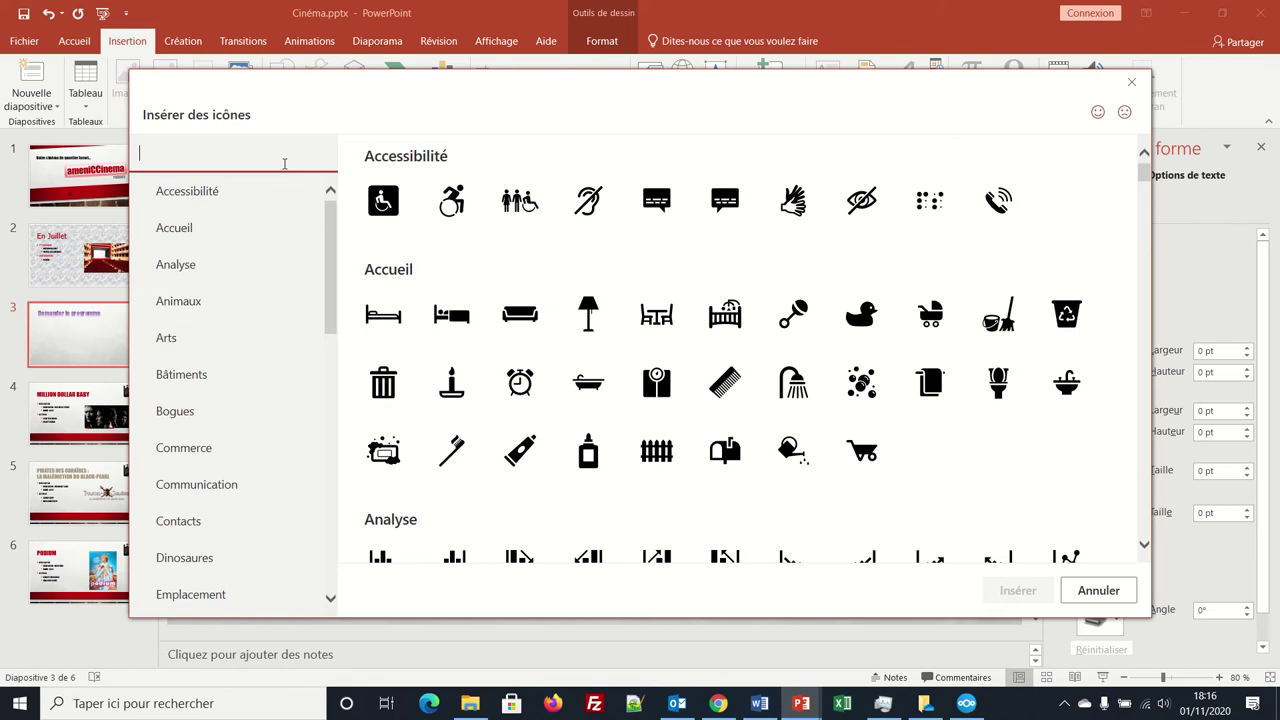
{"action": "type", "text": "lu"}
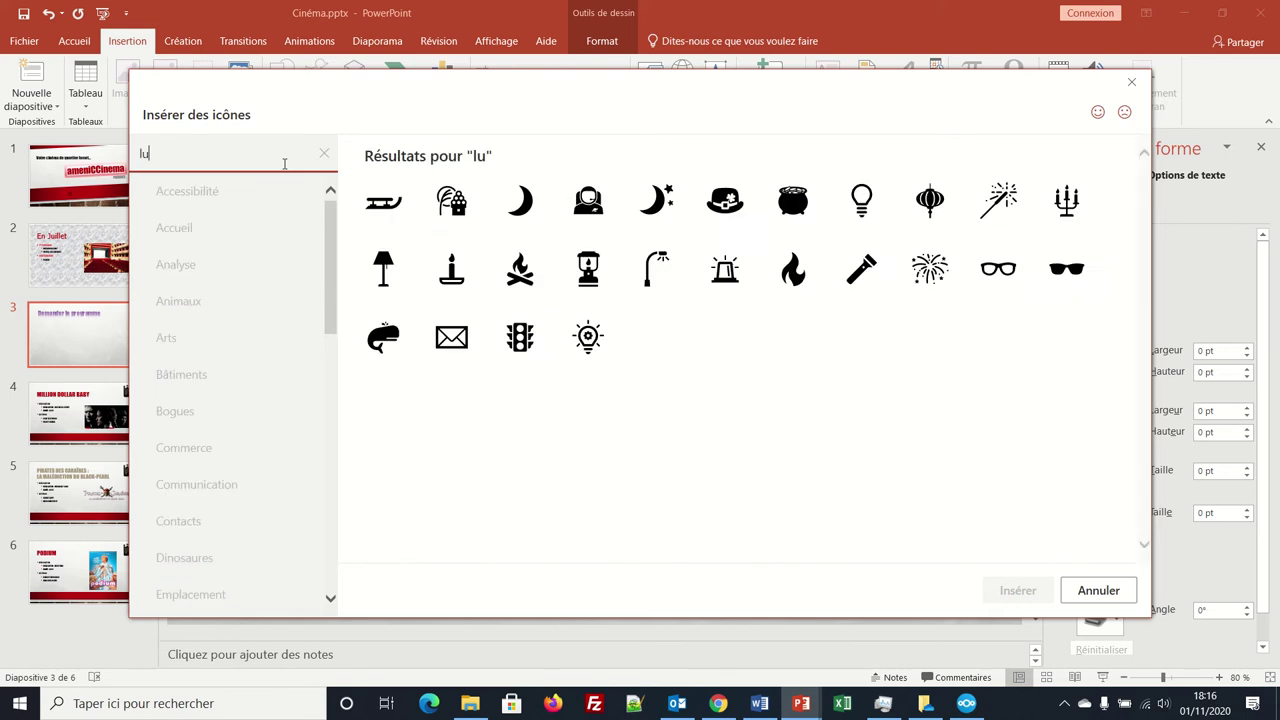
{"action": "type", "text": "ne"}
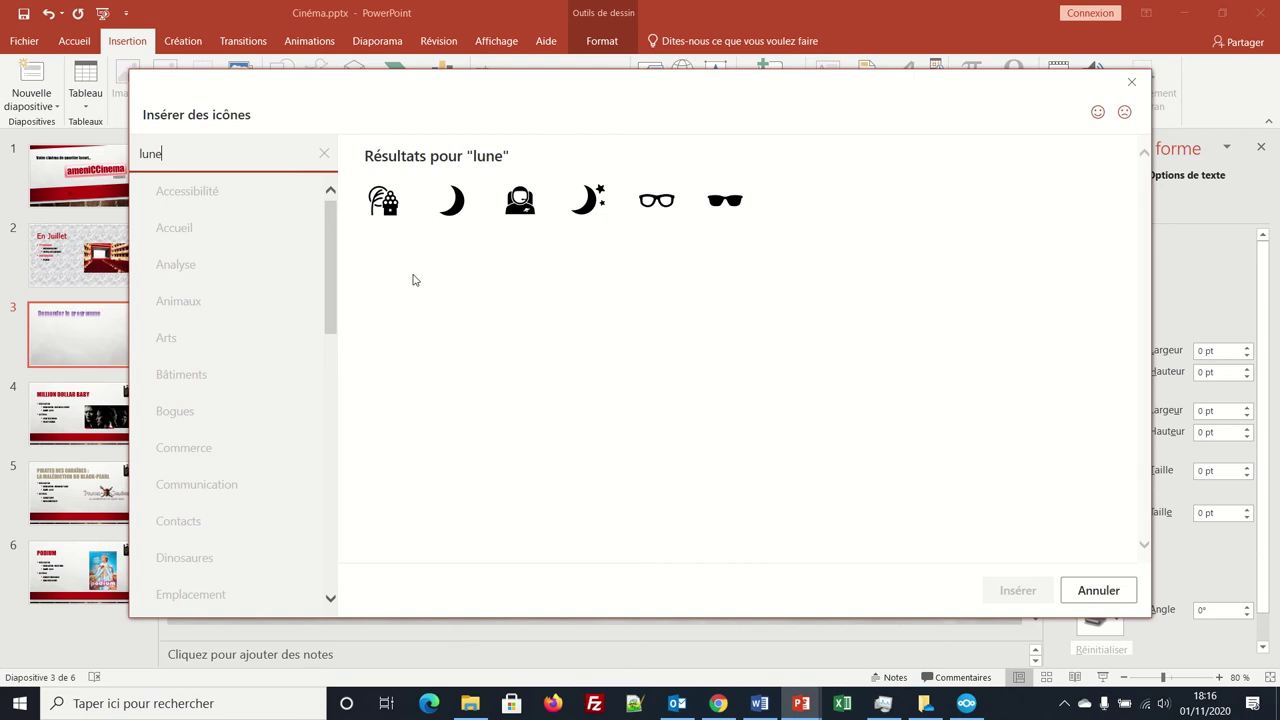
- Cancel the Insert Icons dialog without adding any moon icon
{"action": "left_click", "coordinate": [1098, 605]}
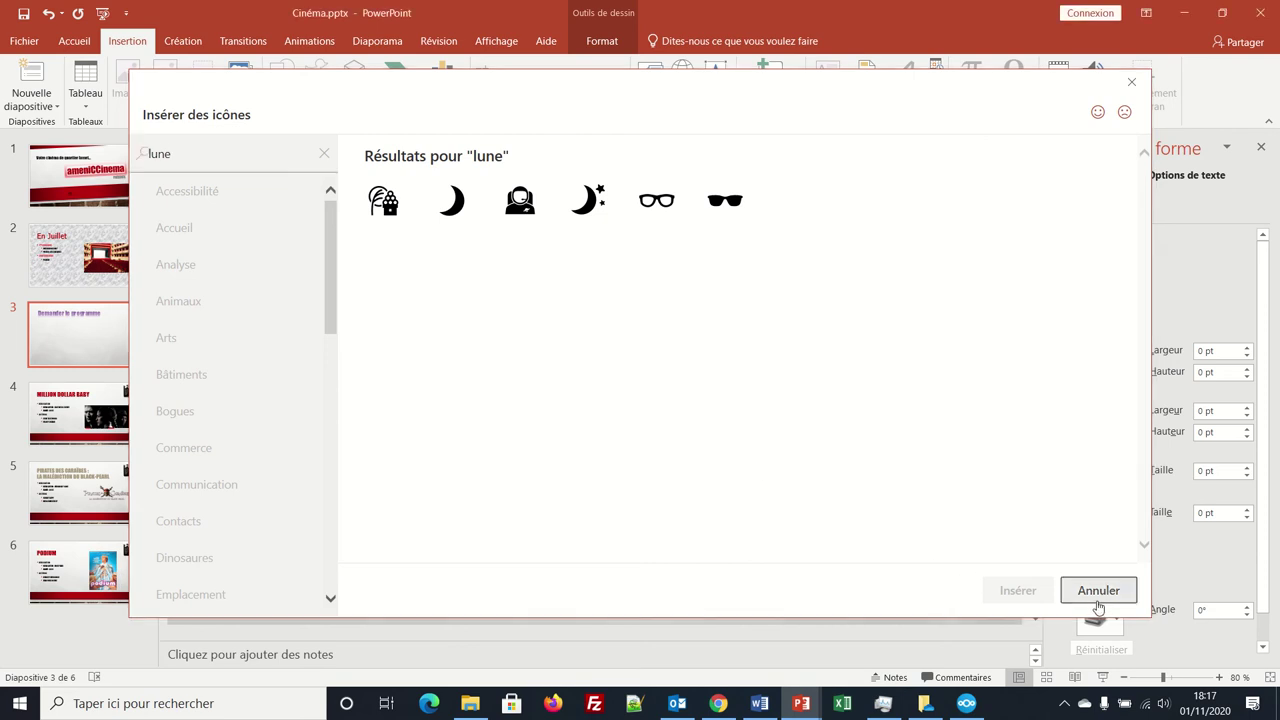
- Search online images for 'lune' and filter the results to Dessin au trait
{"action": "left_click", "coordinate": [167, 90]}
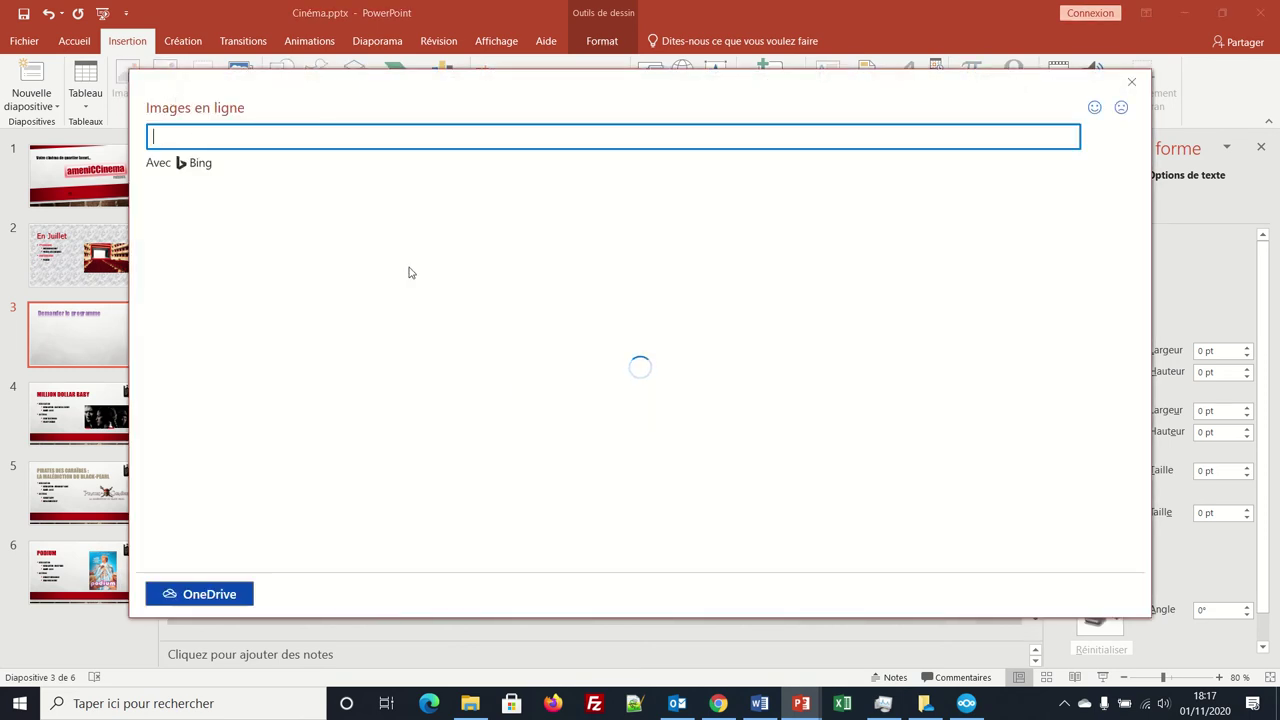
{"action": "type", "text": "lune"}
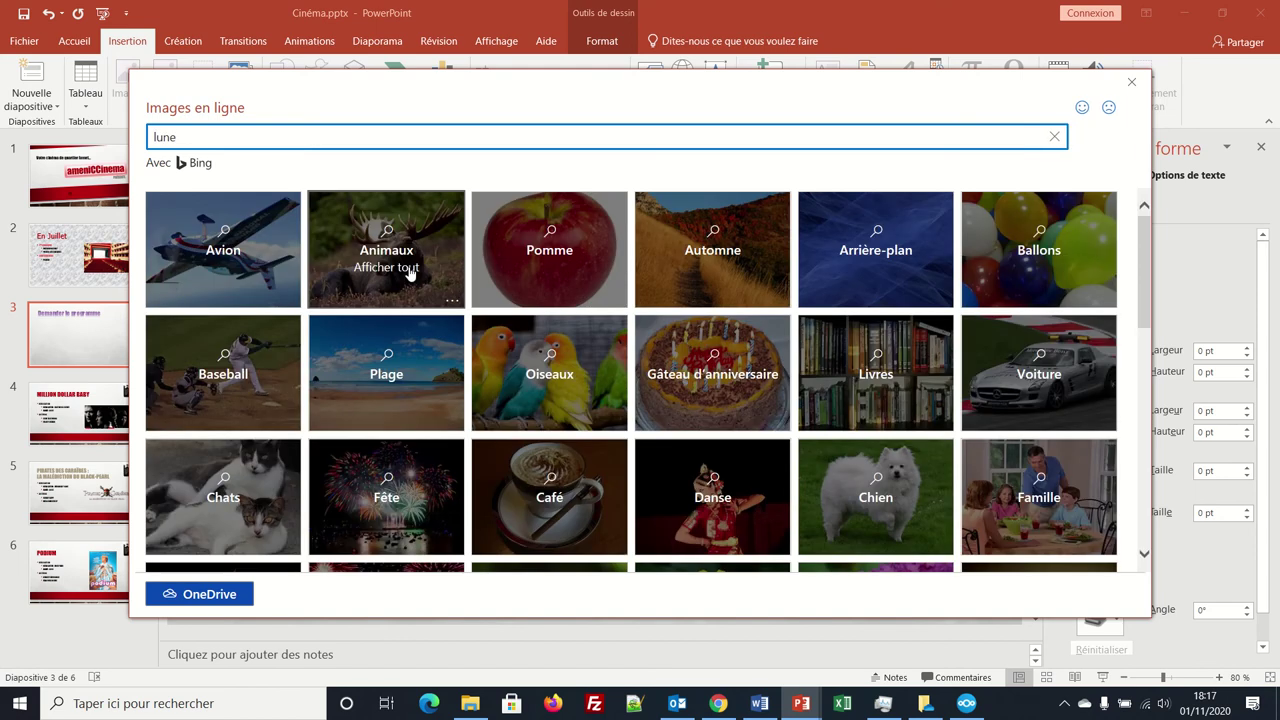
{"action": "key", "text": "Return"}
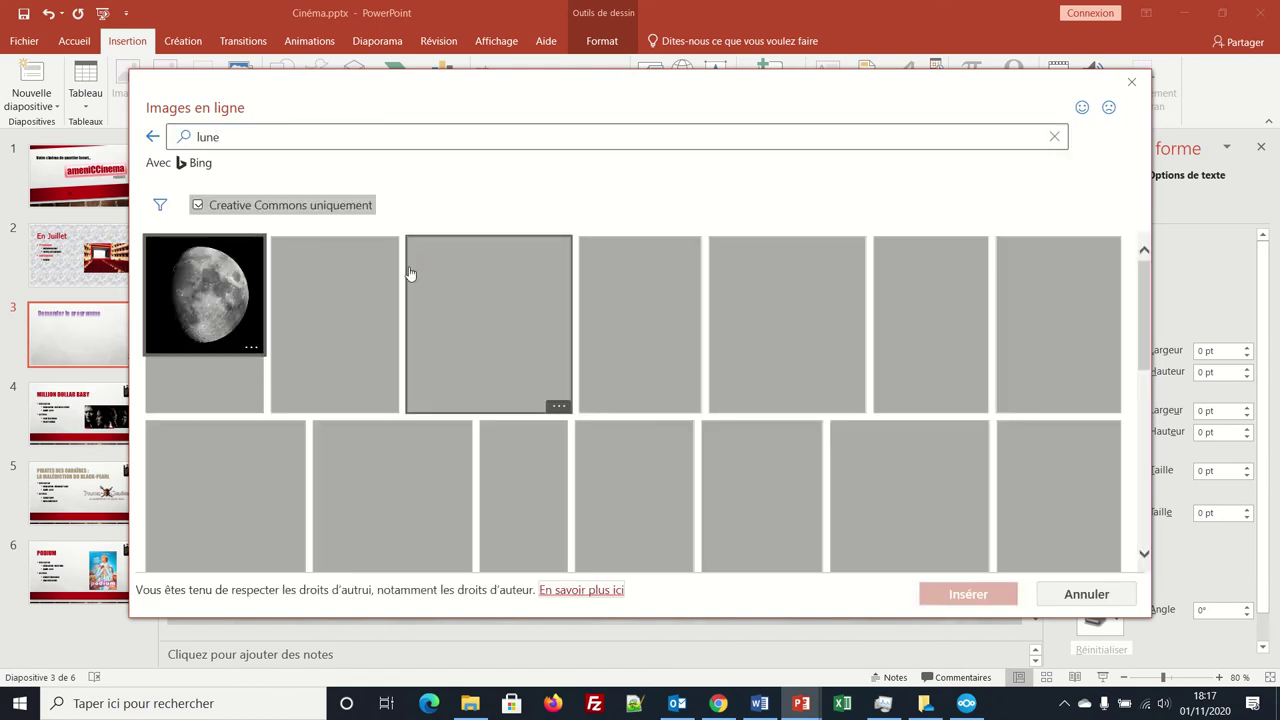
{"action": "left_click", "coordinate": [161, 206]}
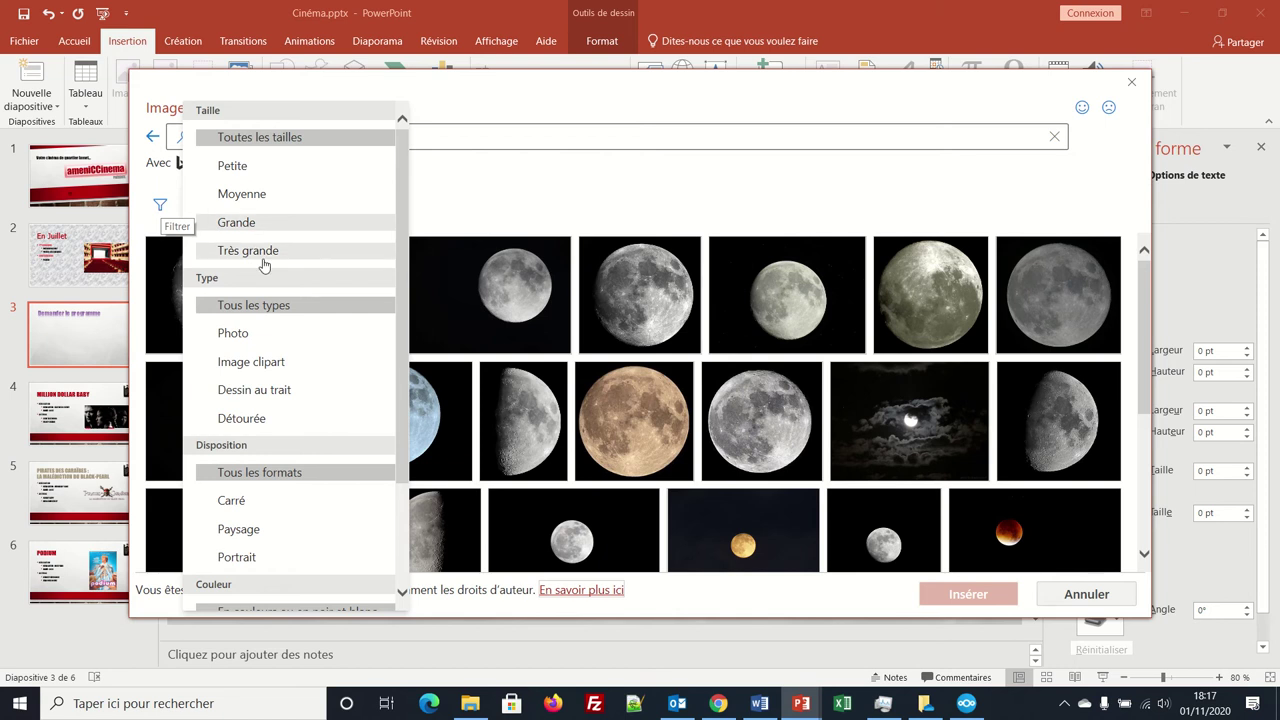
{"action": "left_click", "coordinate": [273, 397]}
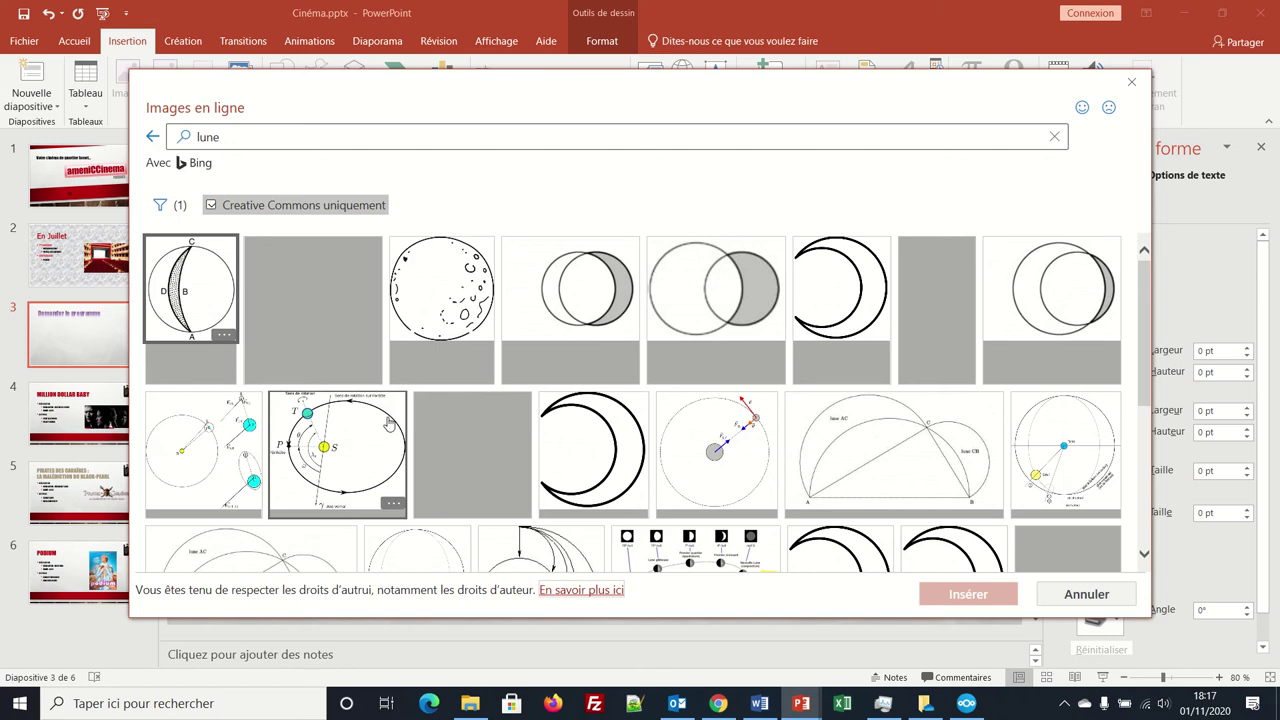
- Scroll through the line-drawing results and tick the moon-face drawing
{"action": "scroll", "coordinate": [400, 420], "scroll_direction": "down", "scroll_amount": 2}
{"action": "scroll", "coordinate": [430, 416], "scroll_direction": "down", "scroll_amount": 2}
{"action": "scroll", "coordinate": [455, 412], "scroll_direction": "down", "scroll_amount": 2}
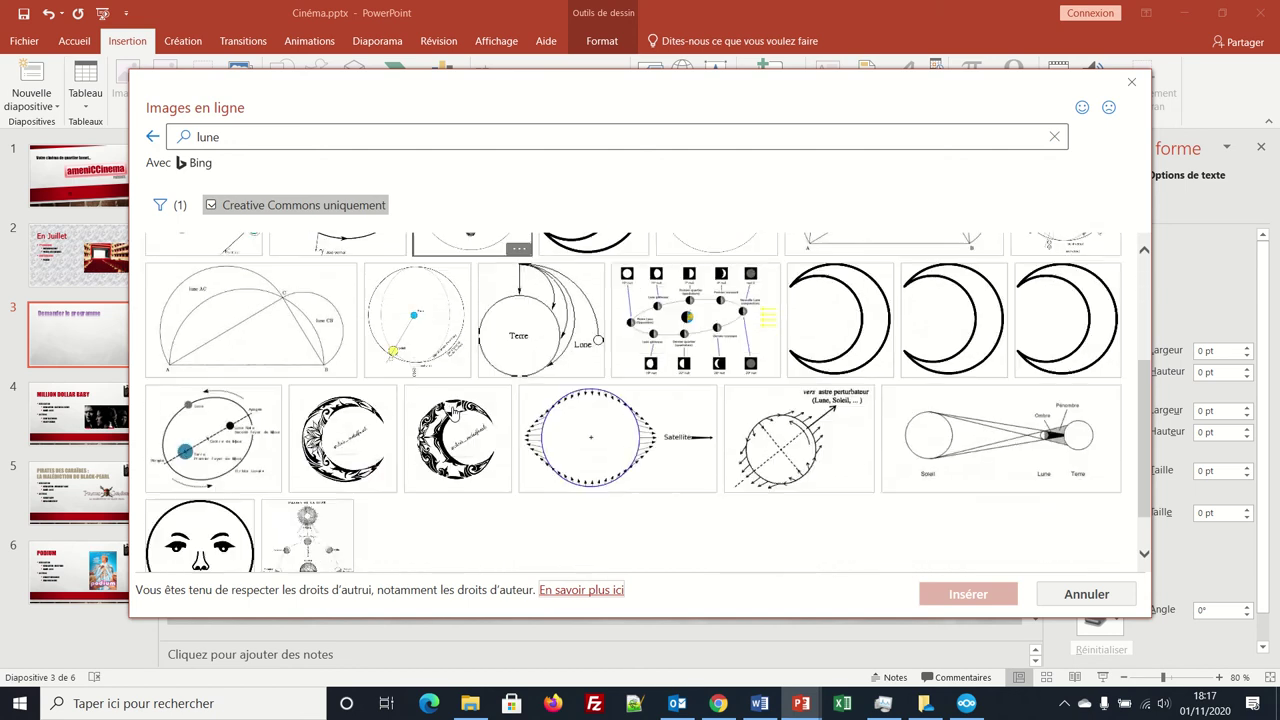
{"action": "scroll", "coordinate": [455, 412], "scroll_direction": "down", "scroll_amount": 1}
{"action": "scroll", "coordinate": [455, 412], "scroll_direction": "down", "scroll_amount": 2}
{"action": "scroll", "coordinate": [454, 412], "scroll_direction": "down", "scroll_amount": 1}
{"action": "scroll", "coordinate": [453, 412], "scroll_direction": "down", "scroll_amount": 3}
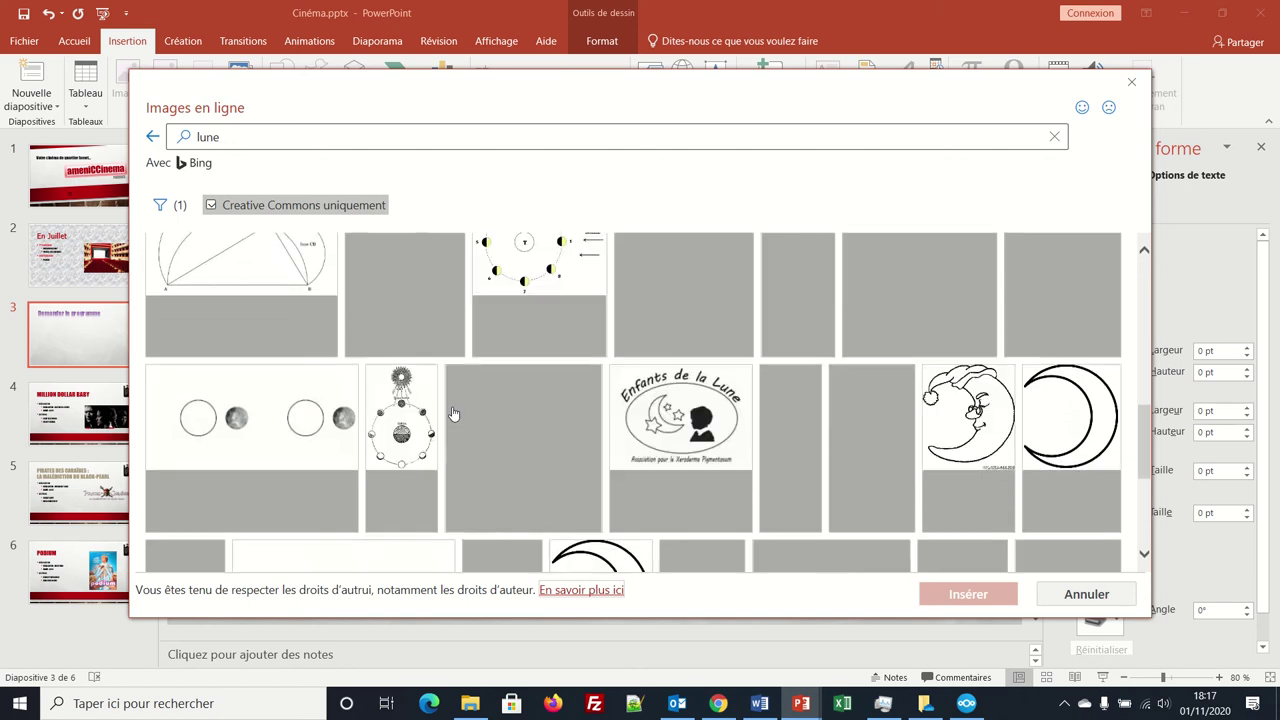
{"action": "scroll", "coordinate": [453, 412], "scroll_direction": "down", "scroll_amount": 2}
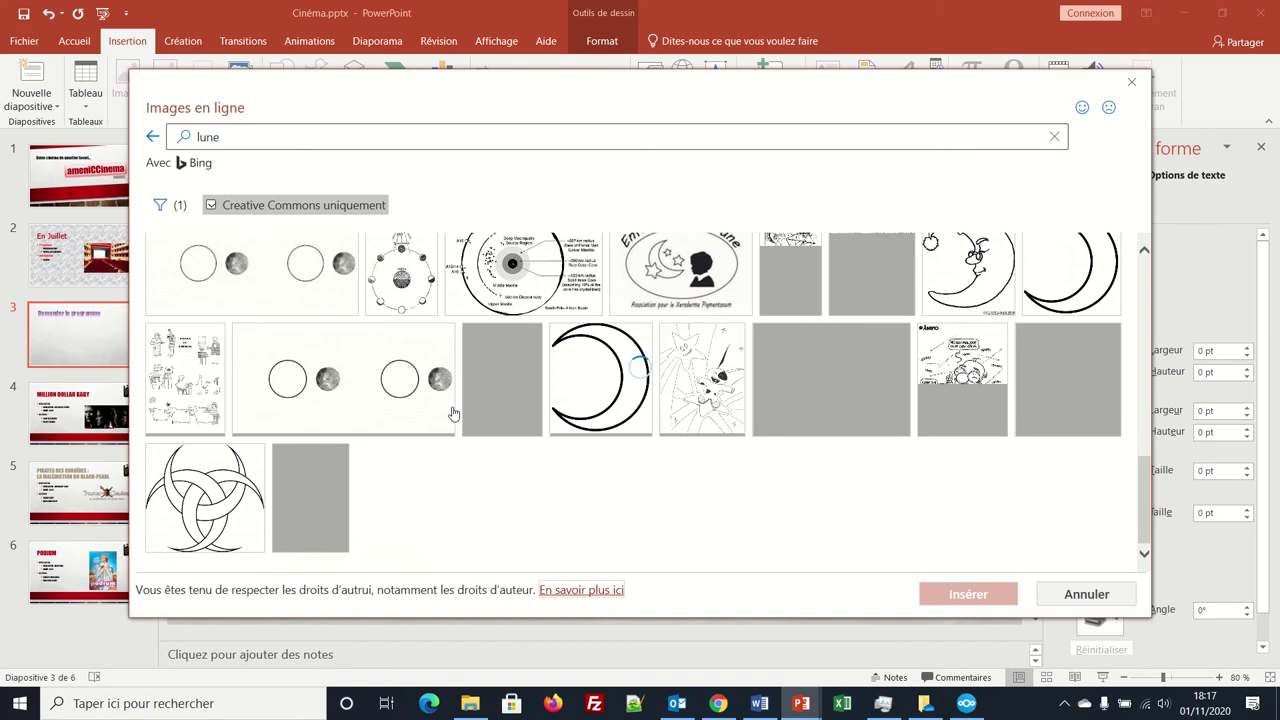
{"action": "scroll", "coordinate": [453, 412], "scroll_direction": "down", "scroll_amount": 1}
{"action": "scroll", "coordinate": [453, 412], "scroll_direction": "down", "scroll_amount": 2}
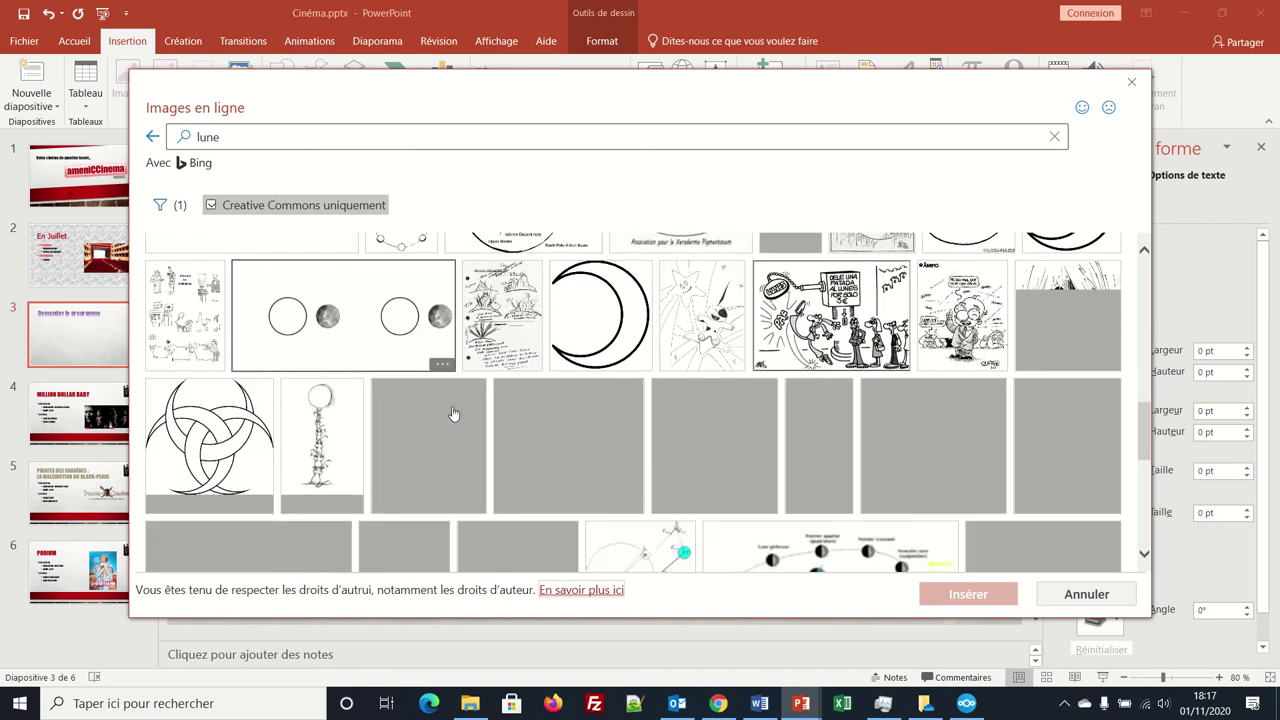
{"action": "scroll", "coordinate": [453, 412], "scroll_direction": "down", "scroll_amount": 1}
{"action": "scroll", "coordinate": [453, 412], "scroll_direction": "down", "scroll_amount": 2}
{"action": "scroll", "coordinate": [453, 412], "scroll_direction": "down", "scroll_amount": 1}
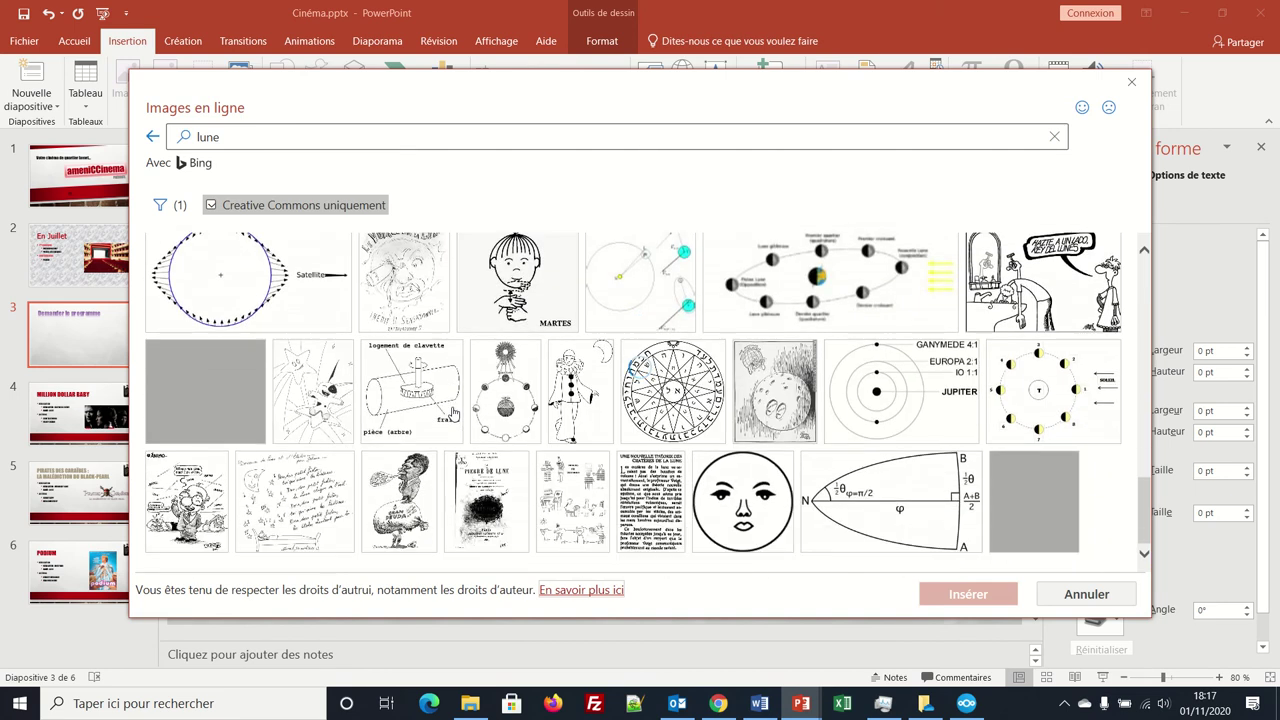
{"action": "scroll", "coordinate": [453, 412], "scroll_direction": "down", "scroll_amount": 2}
{"action": "scroll", "coordinate": [453, 412], "scroll_direction": "down", "scroll_amount": 2}
{"action": "scroll", "coordinate": [453, 412], "scroll_direction": "down", "scroll_amount": 1}
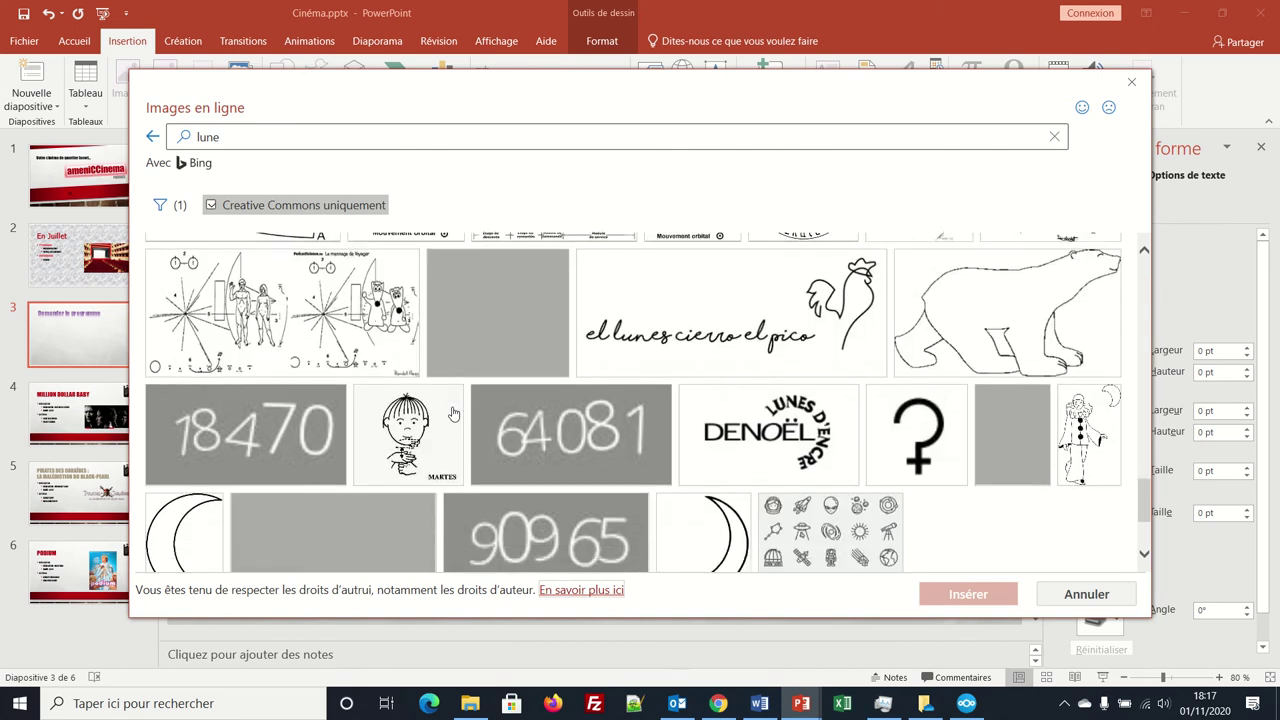
{"action": "scroll", "coordinate": [453, 412], "scroll_direction": "down", "scroll_amount": 2}
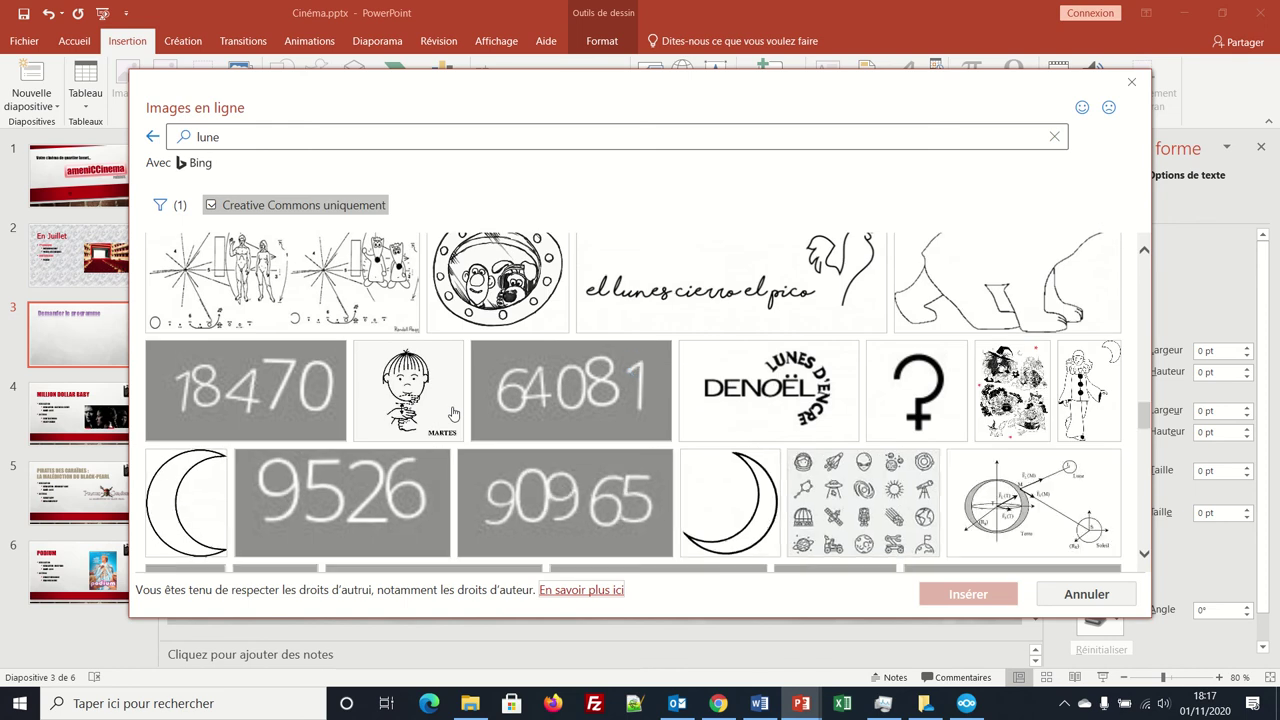
{"action": "scroll", "coordinate": [453, 412], "scroll_direction": "down", "scroll_amount": 2}
{"action": "scroll", "coordinate": [453, 412], "scroll_direction": "down", "scroll_amount": 2}
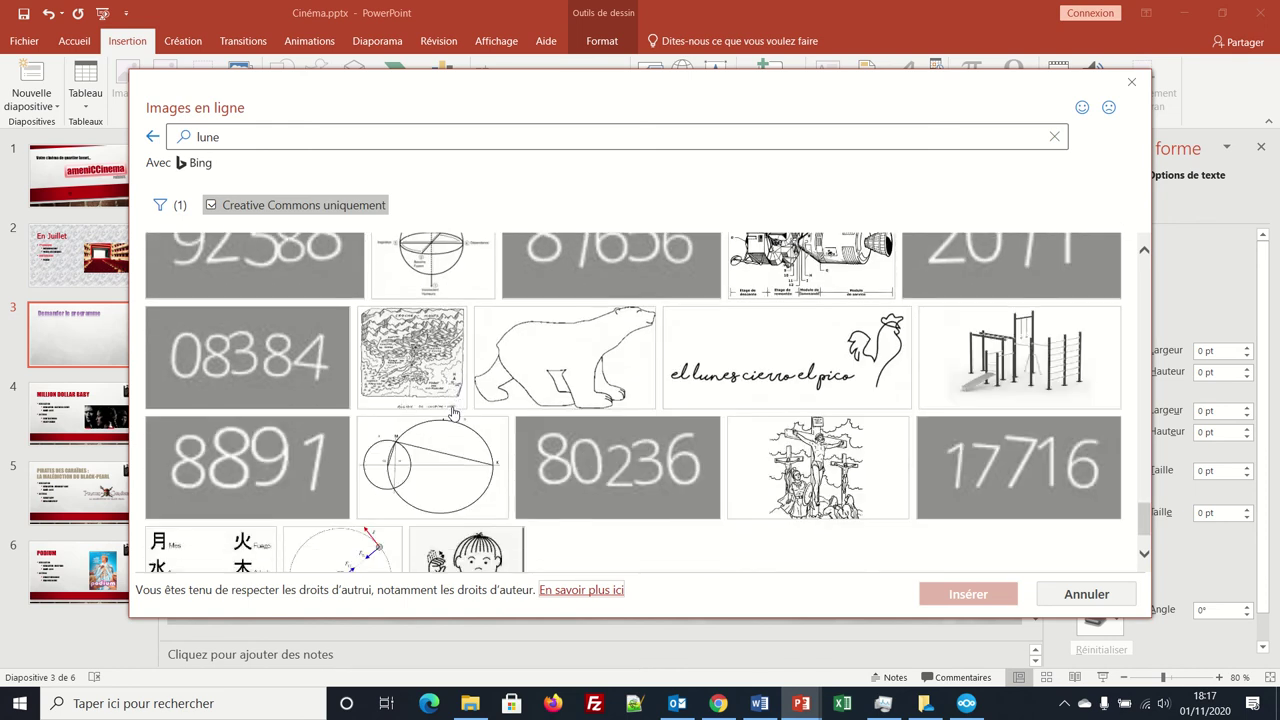
{"action": "scroll", "coordinate": [453, 412], "scroll_direction": "up", "scroll_amount": 2}
{"action": "scroll", "coordinate": [453, 412], "scroll_direction": "up", "scroll_amount": 2}
{"action": "scroll", "coordinate": [453, 412], "scroll_direction": "up", "scroll_amount": 3}
{"action": "scroll", "coordinate": [453, 412], "scroll_direction": "up", "scroll_amount": 1}
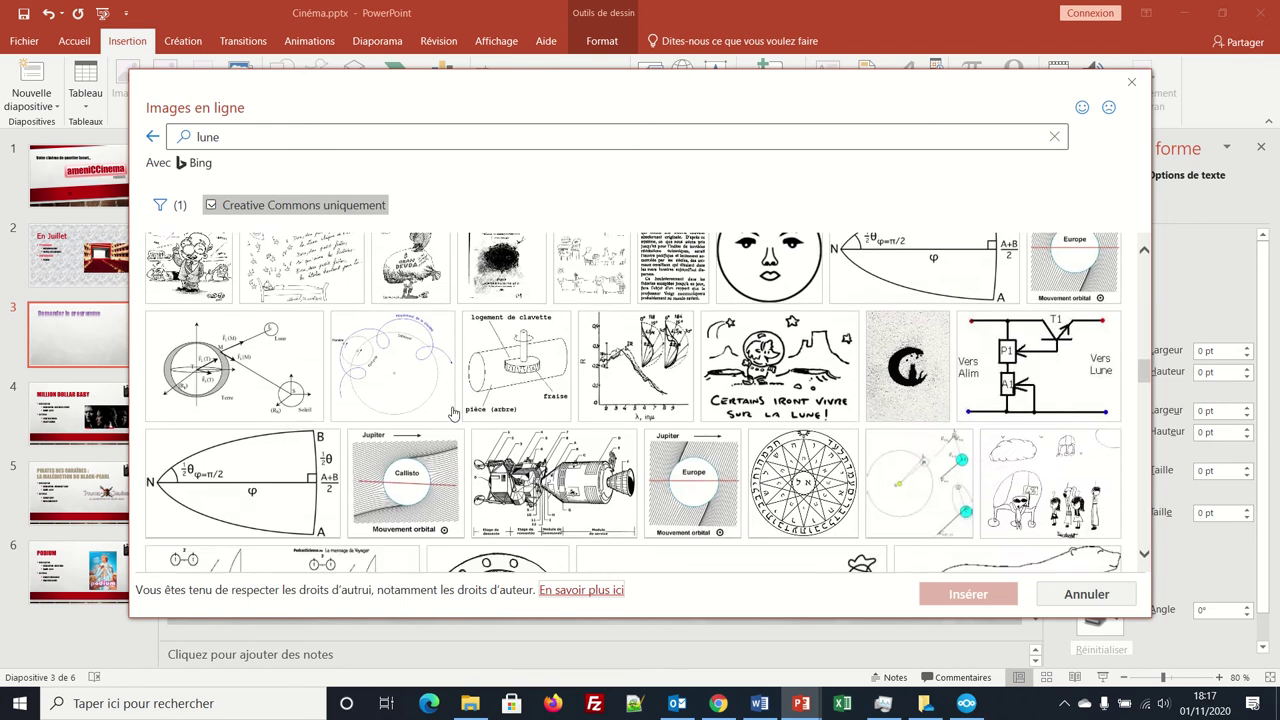
{"action": "scroll", "coordinate": [453, 412], "scroll_direction": "down", "scroll_amount": 2}
{"action": "scroll", "coordinate": [453, 412], "scroll_direction": "down", "scroll_amount": 2}
{"action": "scroll", "coordinate": [453, 412], "scroll_direction": "up", "scroll_amount": 2}
{"action": "scroll", "coordinate": [453, 412], "scroll_direction": "down", "scroll_amount": 3}
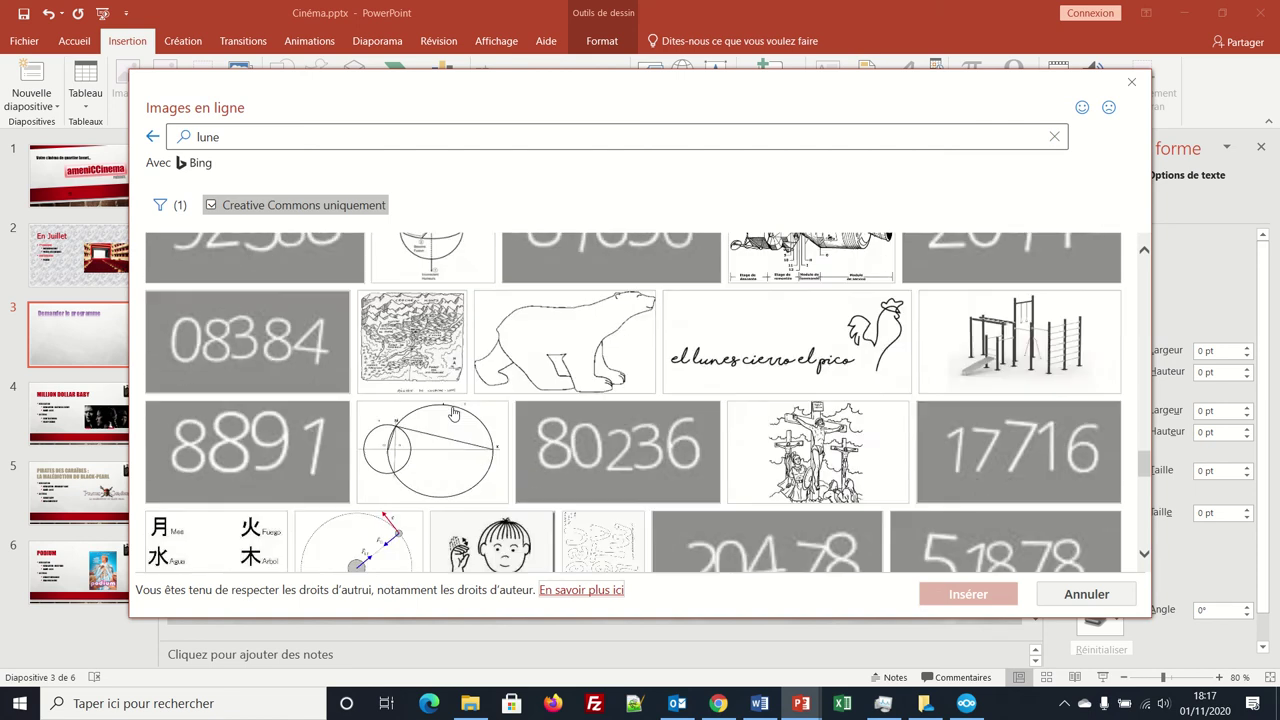
{"action": "scroll", "coordinate": [453, 412], "scroll_direction": "down", "scroll_amount": 3}
{"action": "scroll", "coordinate": [453, 412], "scroll_direction": "down", "scroll_amount": 3}
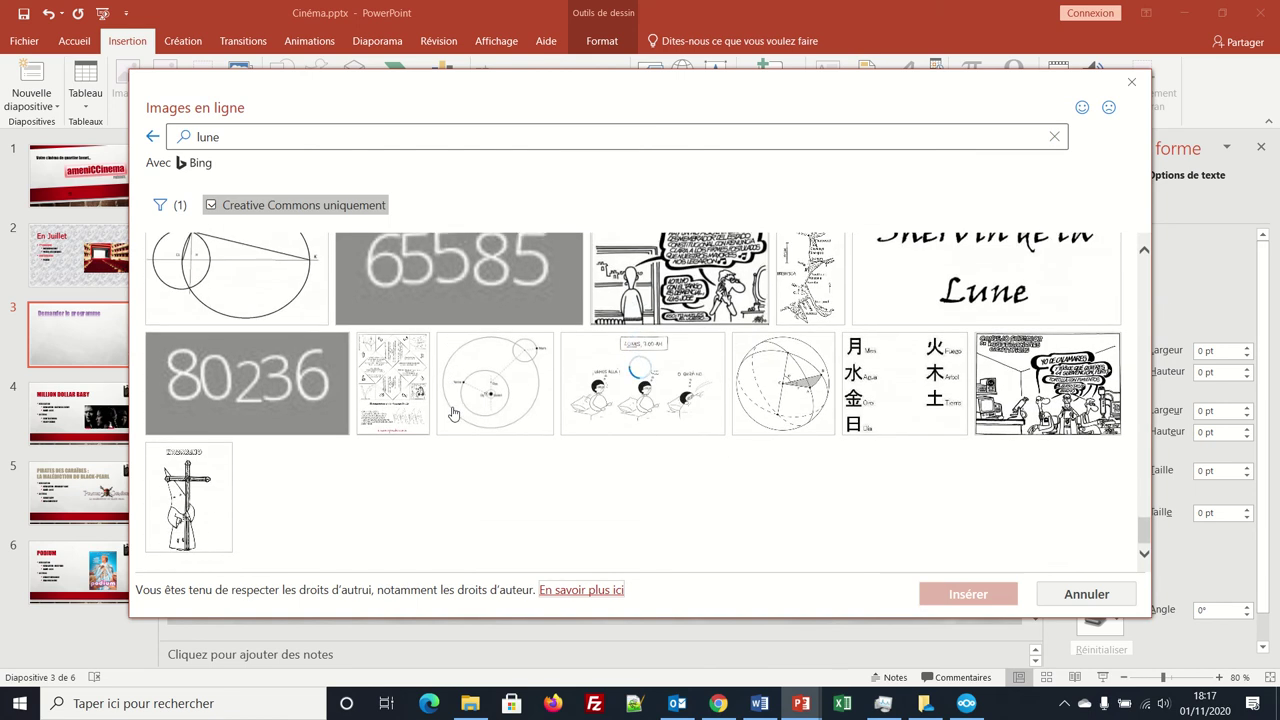
{"action": "scroll", "coordinate": [453, 412], "scroll_direction": "down", "scroll_amount": 2}
{"action": "scroll", "coordinate": [453, 412], "scroll_direction": "down", "scroll_amount": 1}
{"action": "scroll", "coordinate": [453, 412], "scroll_direction": "up", "scroll_amount": 1}
{"action": "scroll", "coordinate": [453, 412], "scroll_direction": "up", "scroll_amount": 1}
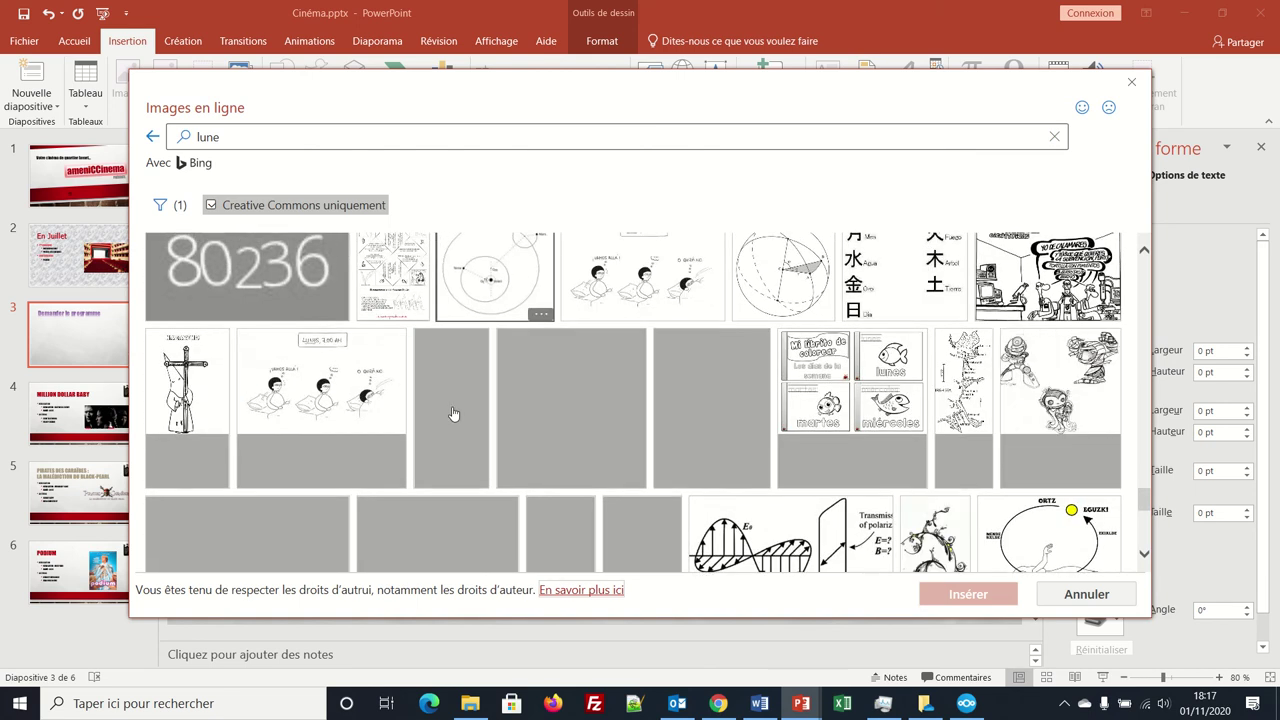
{"action": "scroll", "coordinate": [453, 412], "scroll_direction": "up", "scroll_amount": 3}
{"action": "scroll", "coordinate": [453, 412], "scroll_direction": "up", "scroll_amount": 3}
{"action": "scroll", "coordinate": [453, 412], "scroll_direction": "up", "scroll_amount": 3}
{"action": "scroll", "coordinate": [453, 412], "scroll_direction": "up", "scroll_amount": 3}
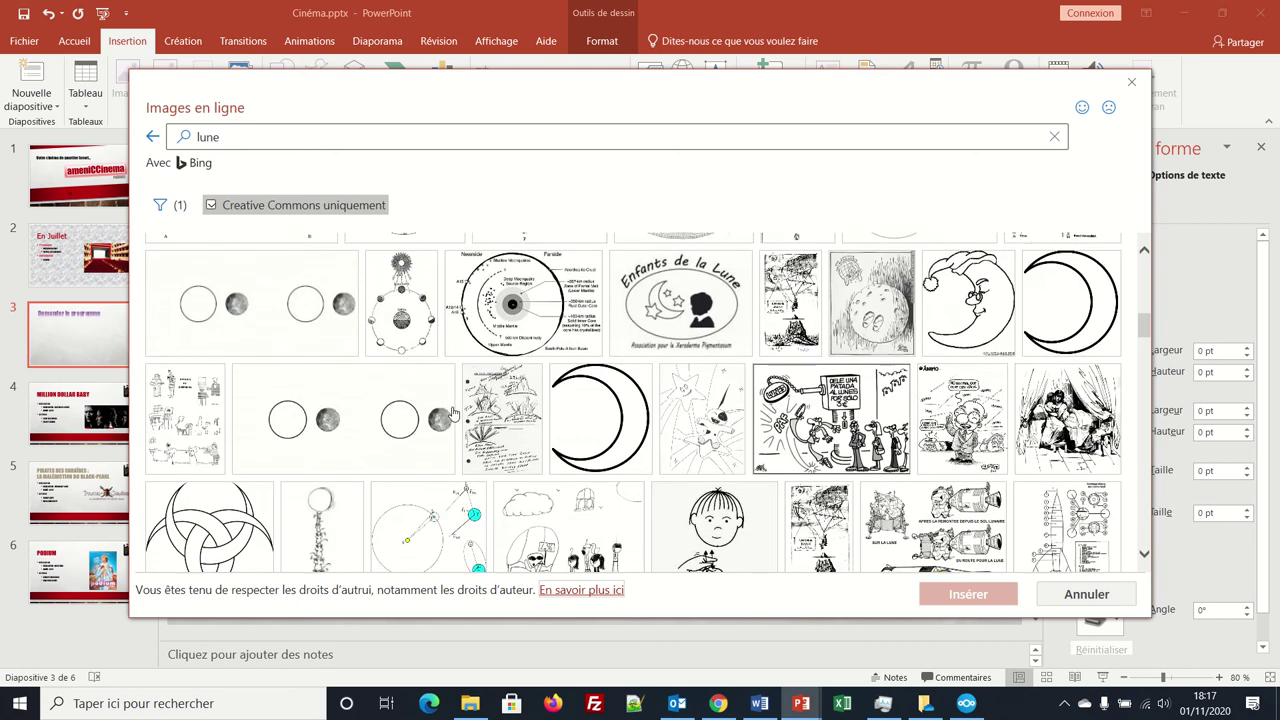
{"action": "scroll", "coordinate": [453, 412], "scroll_direction": "up", "scroll_amount": 3}
{"action": "scroll", "coordinate": [453, 412], "scroll_direction": "down", "scroll_amount": 1}
{"action": "scroll", "coordinate": [453, 412], "scroll_direction": "up", "scroll_amount": 2}
{"action": "scroll", "coordinate": [453, 412], "scroll_direction": "down", "scroll_amount": 1}
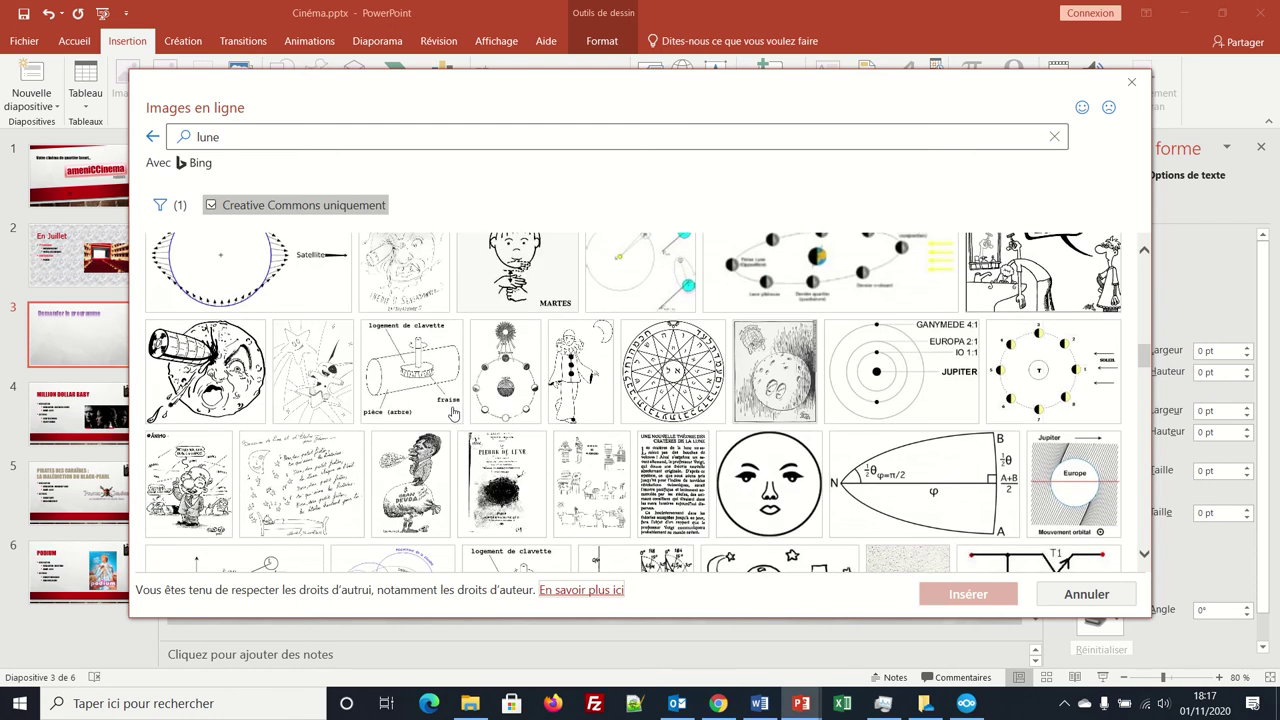
{"action": "left_click", "coordinate": [768, 484]}
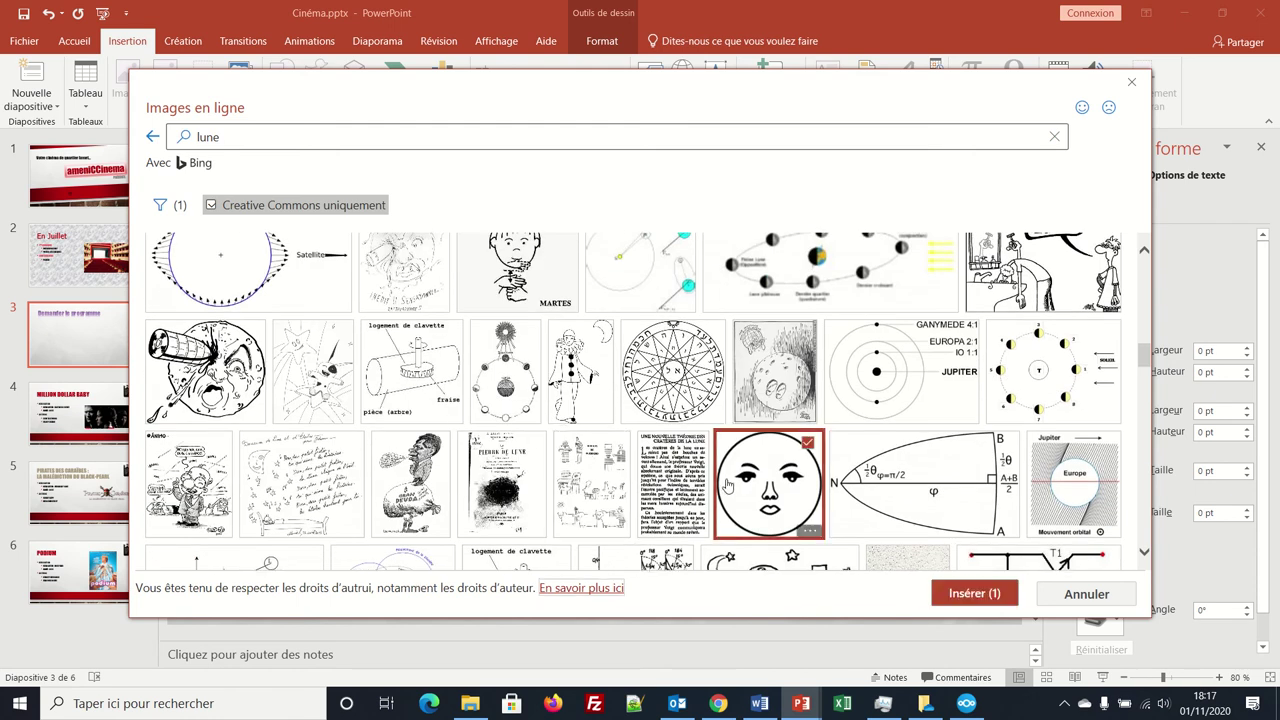
- Insert the moon-face drawing and delete its attribution caption
{"action": "left_click", "coordinate": [955, 594]}
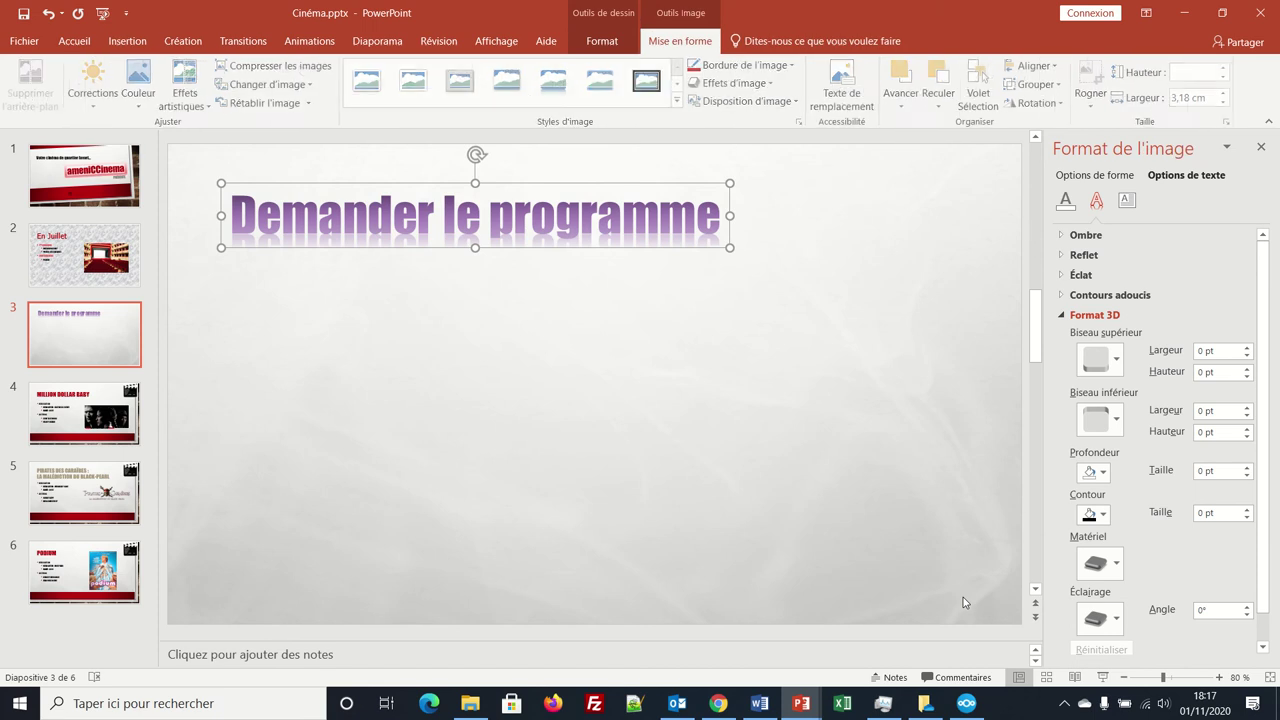
{"action": "left_click", "coordinate": [620, 505]}
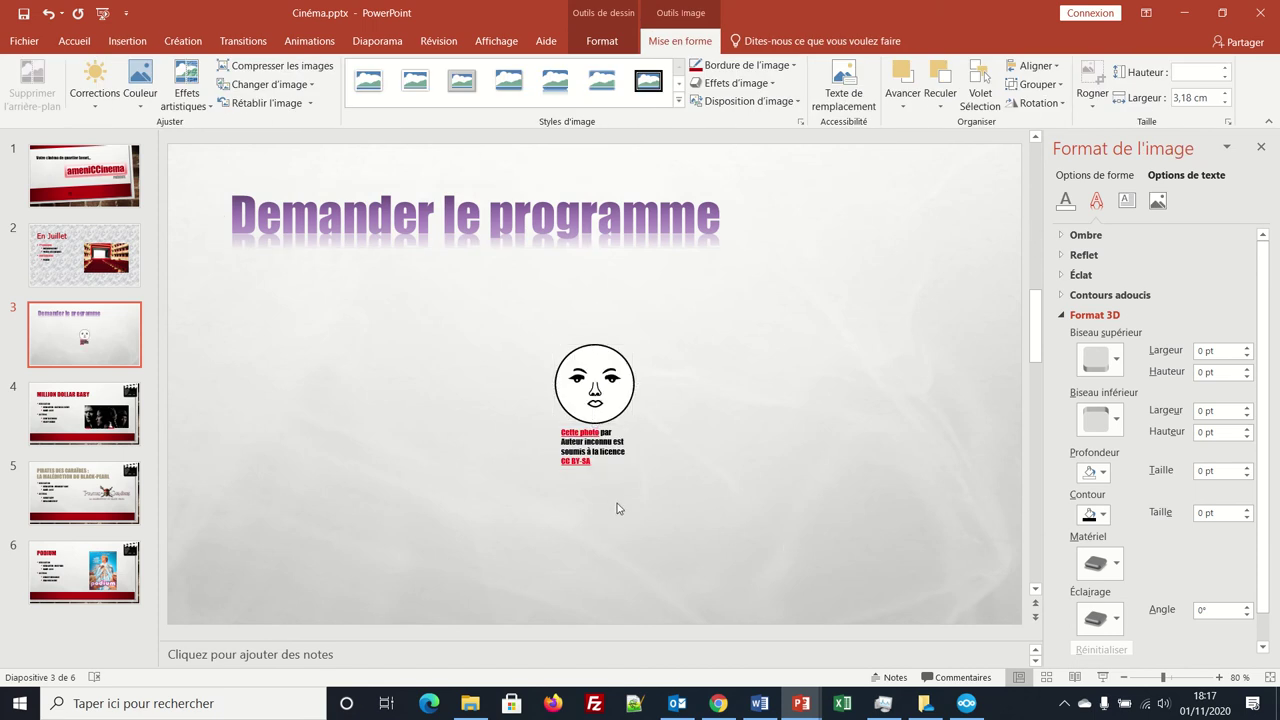
{"action": "left_click", "coordinate": [619, 464]}
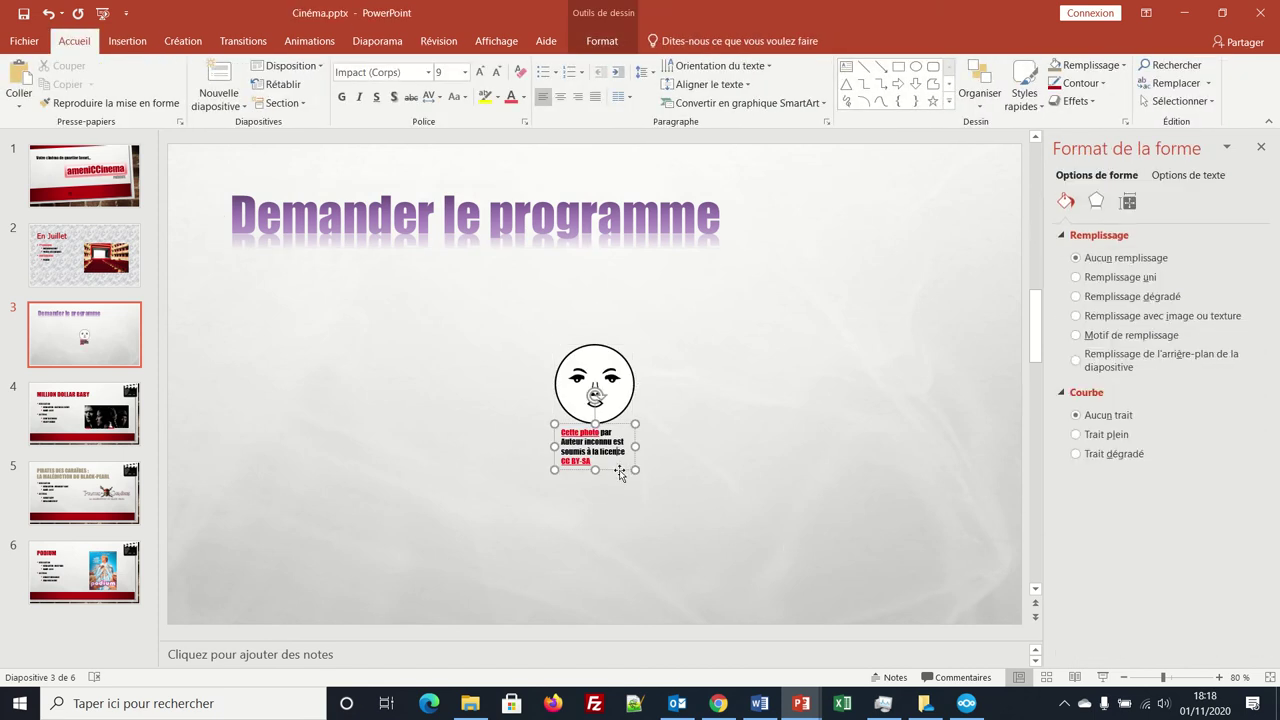
{"action": "key", "text": "Delete"}
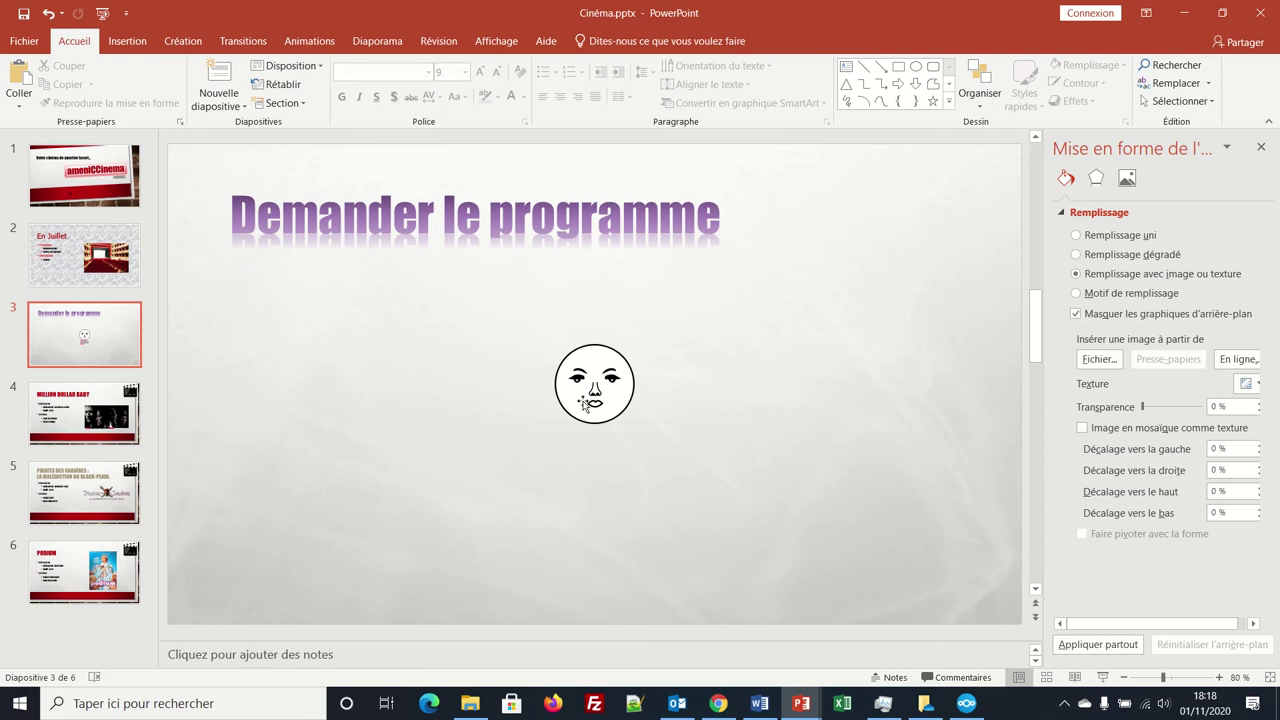
- Move the moon face to the slide's left side, just below the title
{"action": "left_click", "coordinate": [553, 403]}
{"action": "left_click_drag", "start_coordinate": [553, 403], "coordinate": [232, 364]}
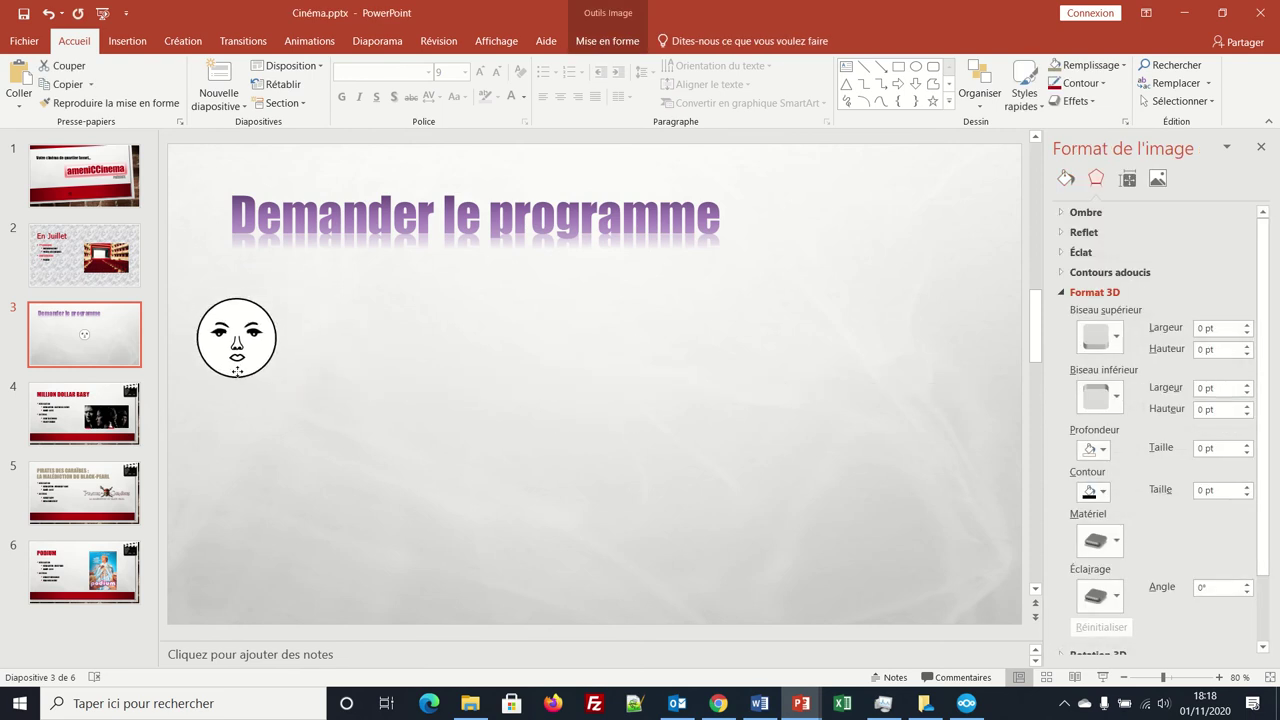
{"action": "left_click_drag", "start_coordinate": [232, 364], "coordinate": [238, 372]}
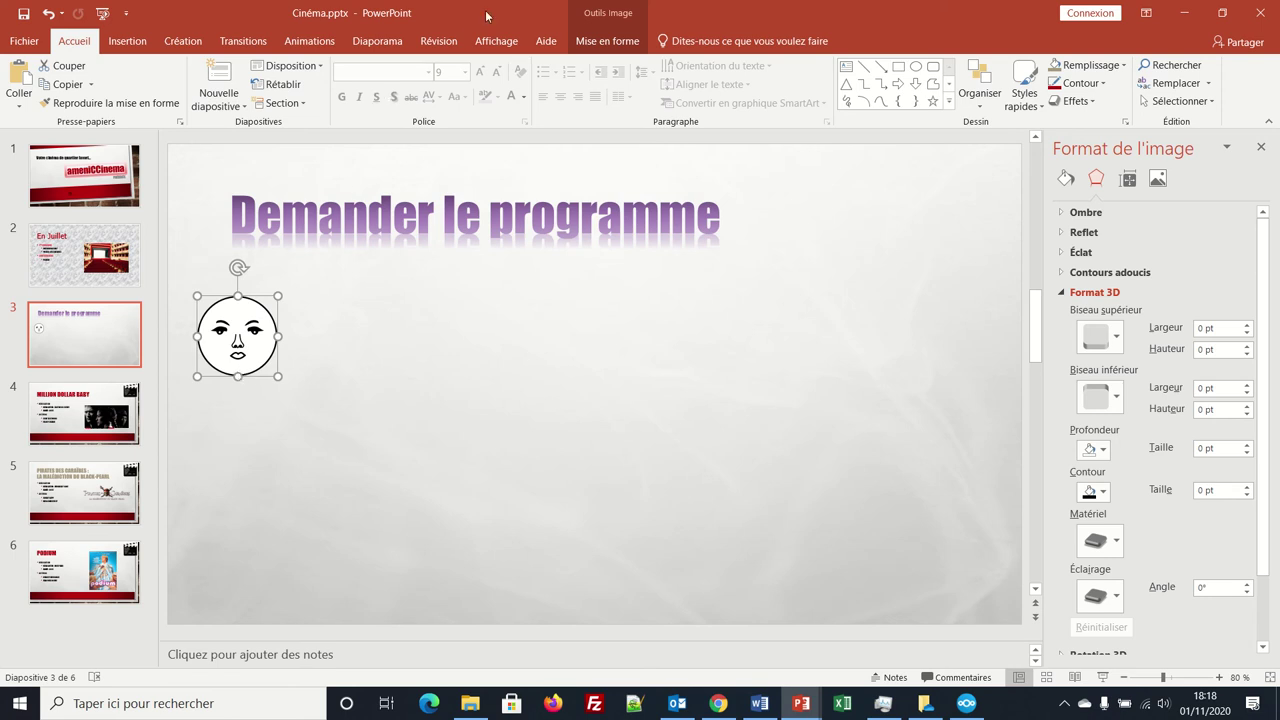
{"action": "mouse_move", "coordinate": [485, 8]}
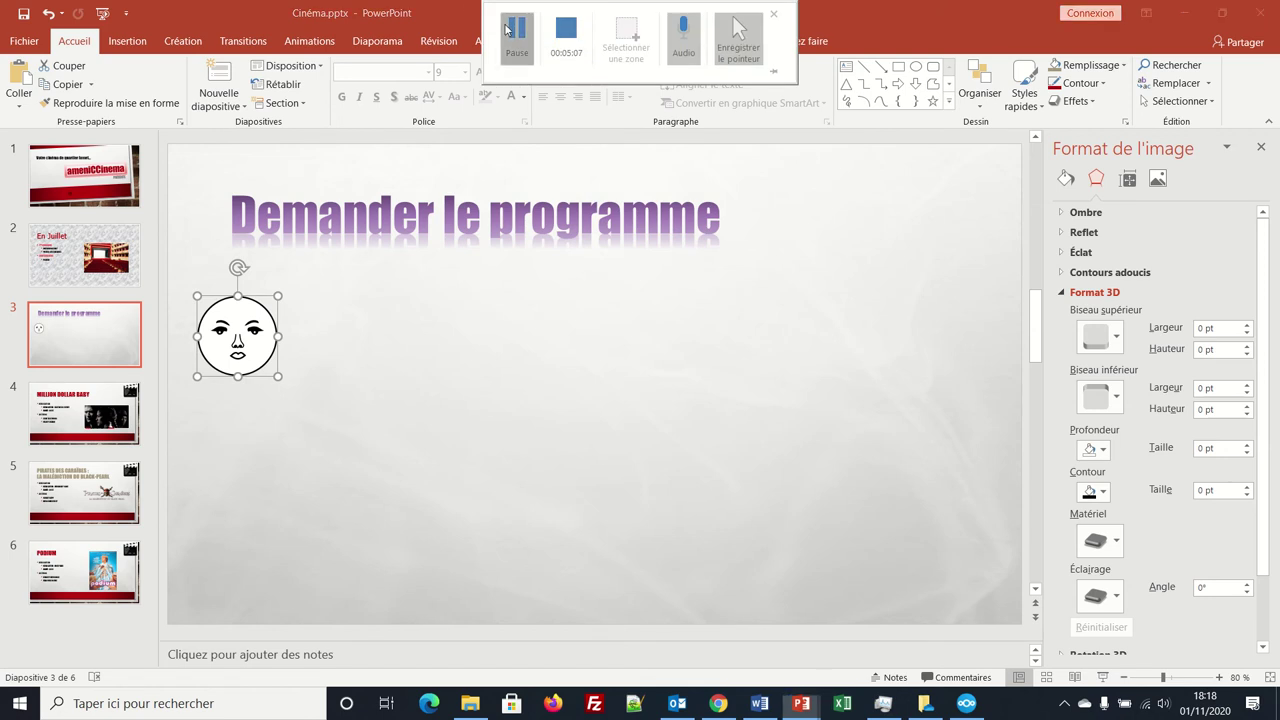
- Move the 'Demander le programme' title to the slide centre and narrow it to wrap onto two lines
{"action": "left_click", "coordinate": [424, 237]}
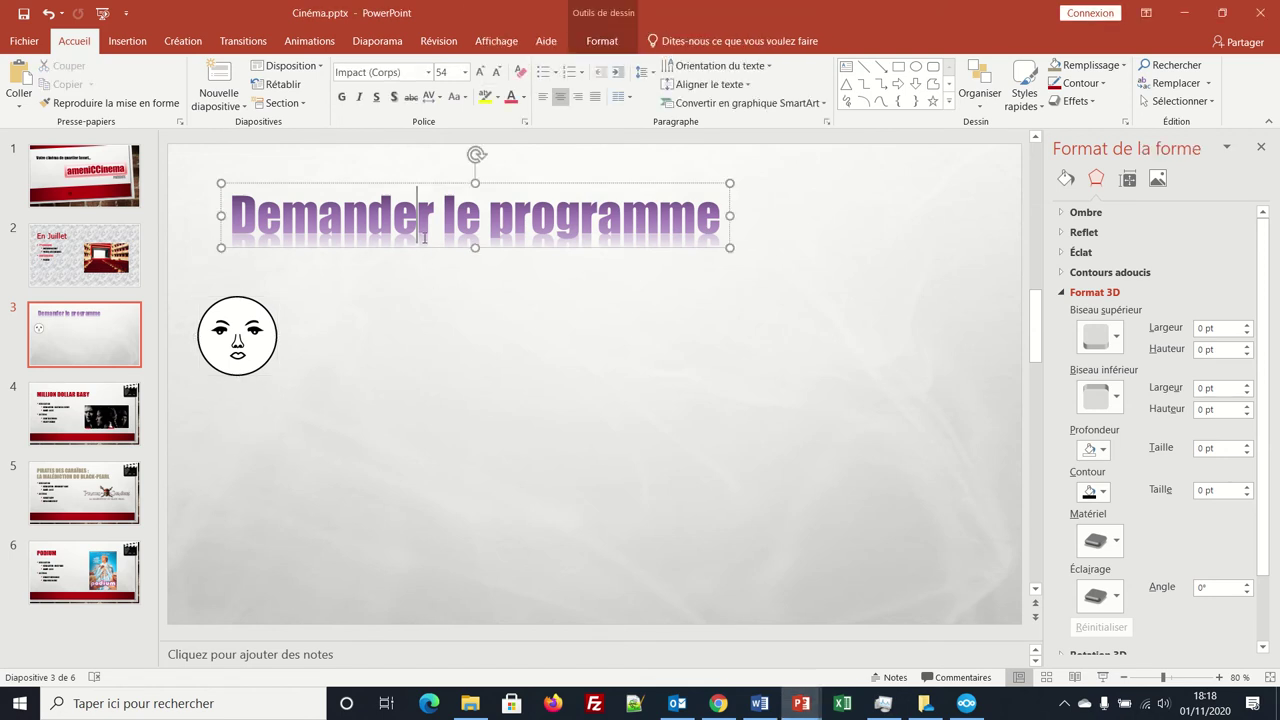
{"action": "left_click_drag", "start_coordinate": [391, 246], "coordinate": [624, 318]}
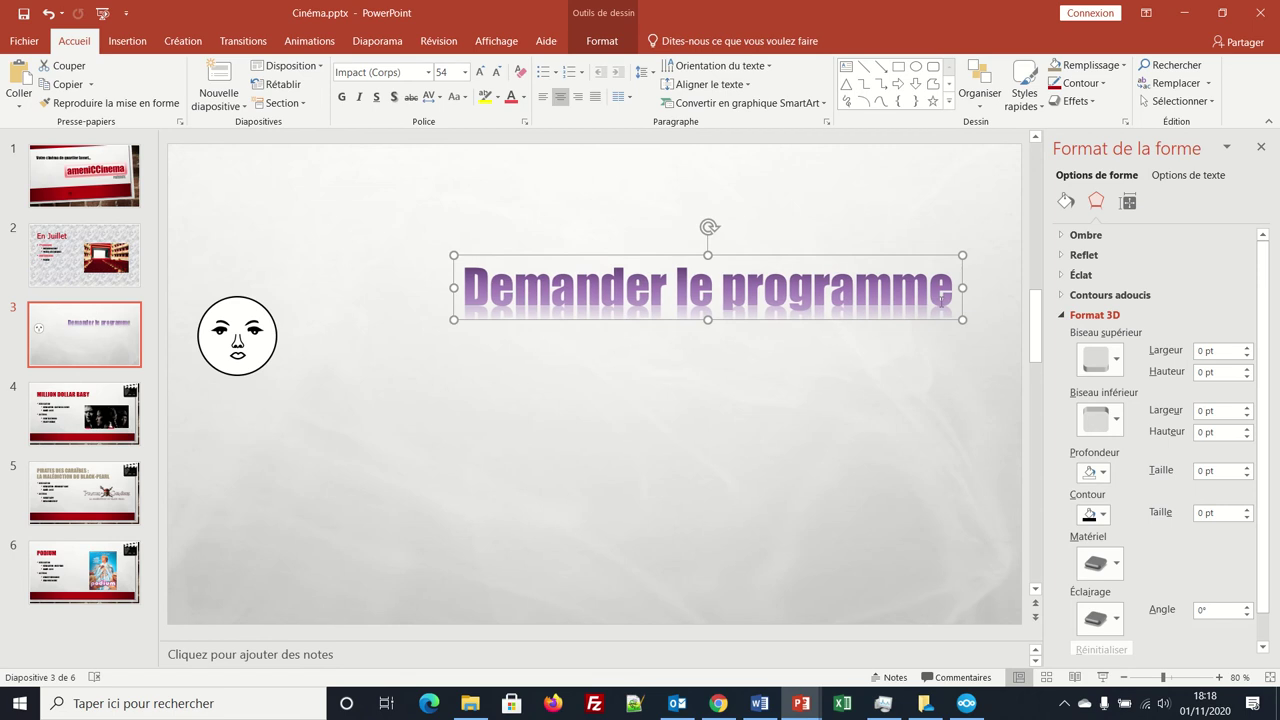
{"action": "left_click_drag", "start_coordinate": [961, 288], "coordinate": [923, 288]}
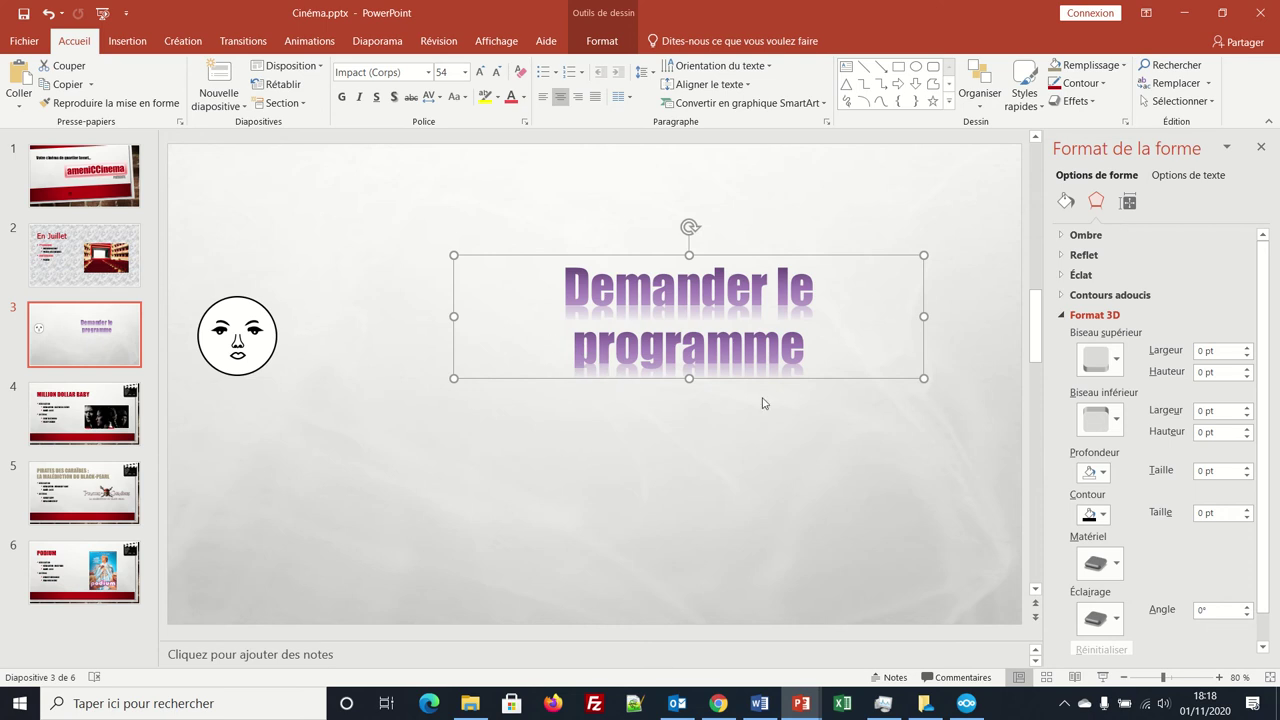
{"action": "left_click", "coordinate": [1065, 201]}
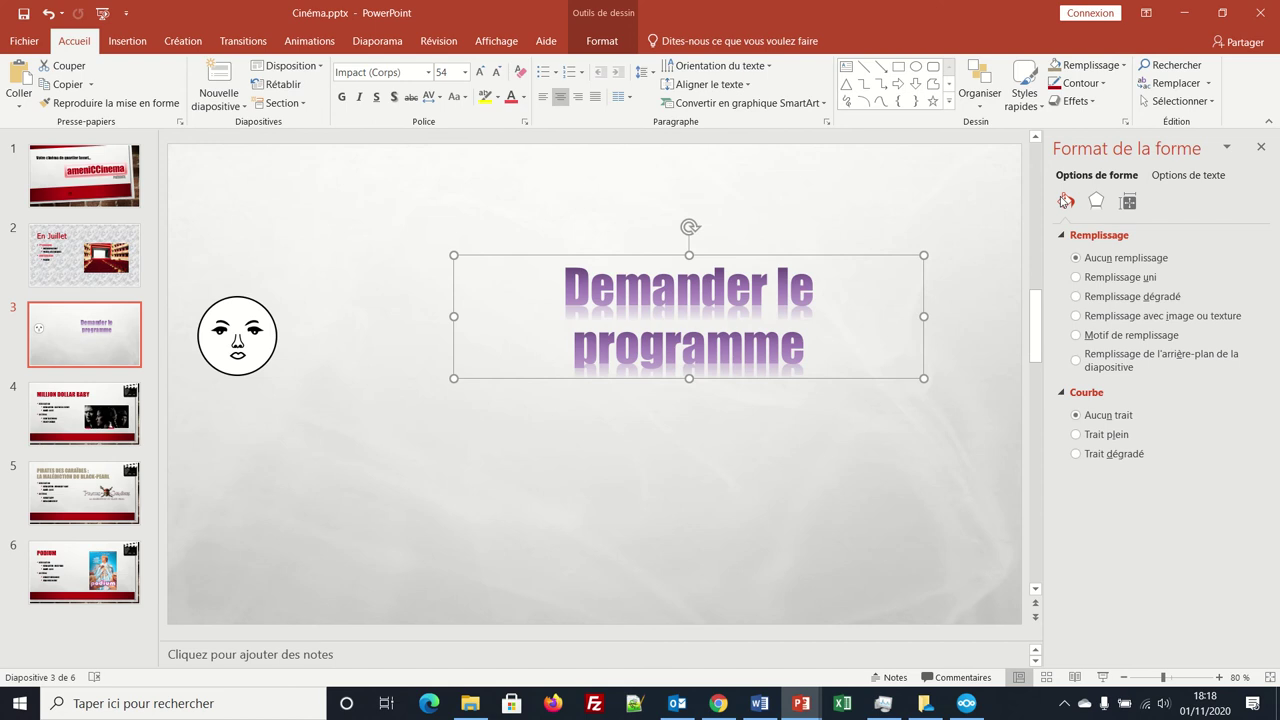
- Give the title box a 3 pt solid outline and a solid red fill
{"action": "left_click", "coordinate": [1106, 445]}
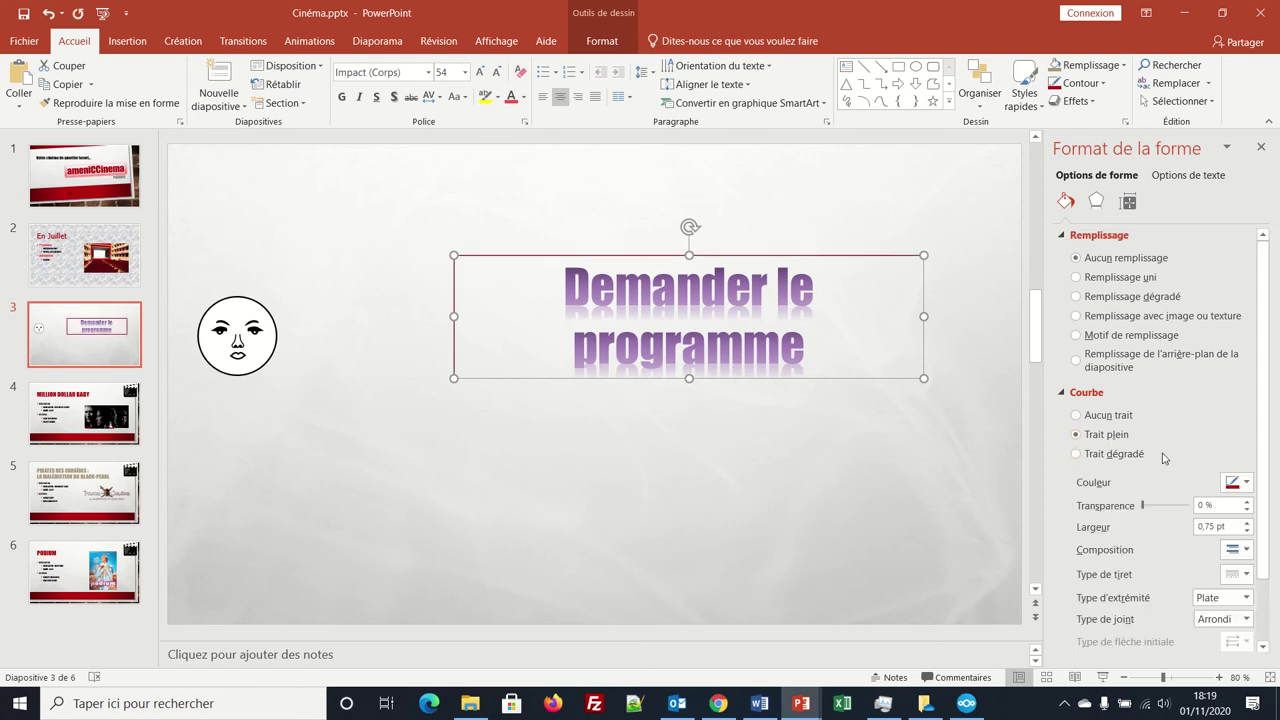
{"action": "left_click", "coordinate": [1228, 524]}
{"action": "type", "text": "3"}
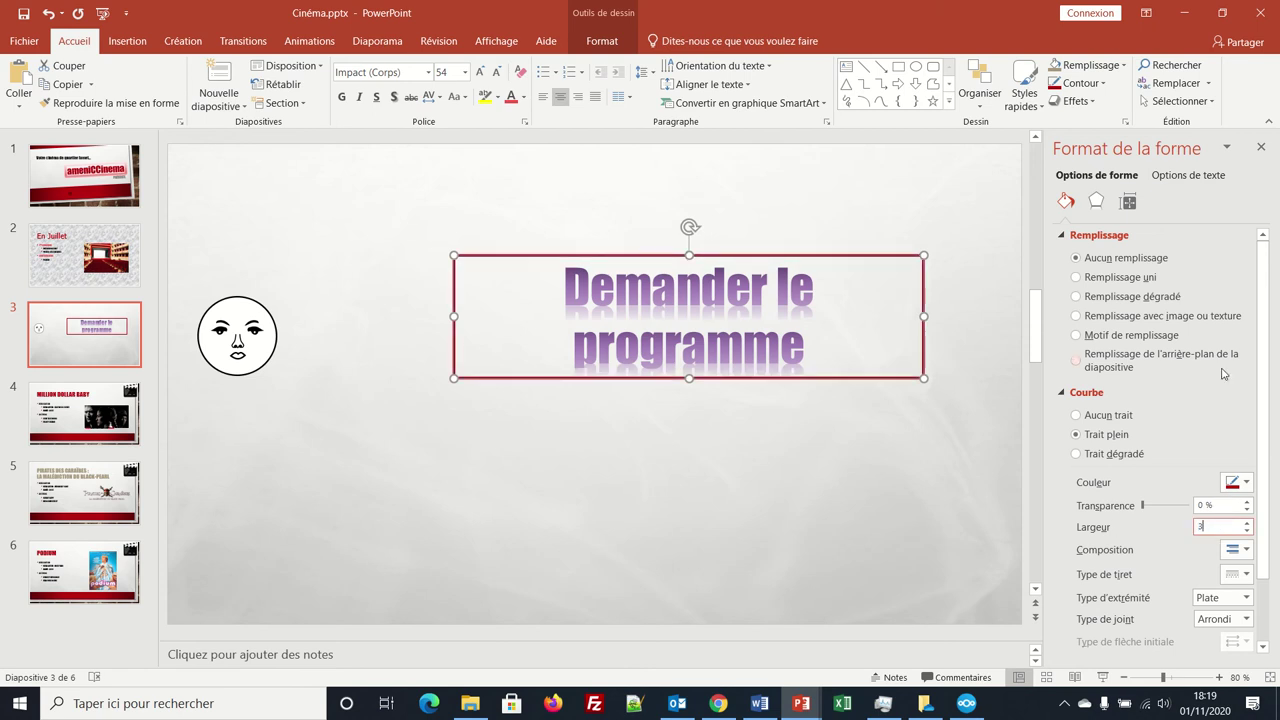
{"action": "left_click", "coordinate": [1136, 281]}
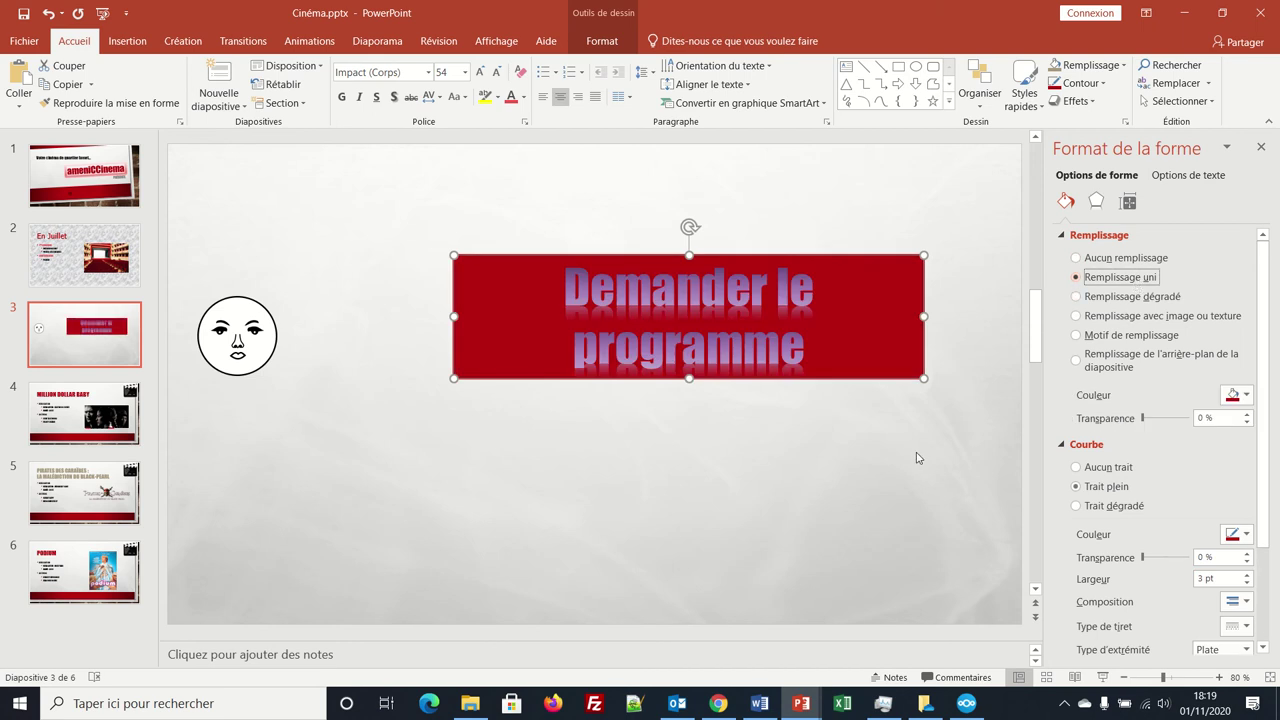
{"action": "left_click", "coordinate": [694, 539]}
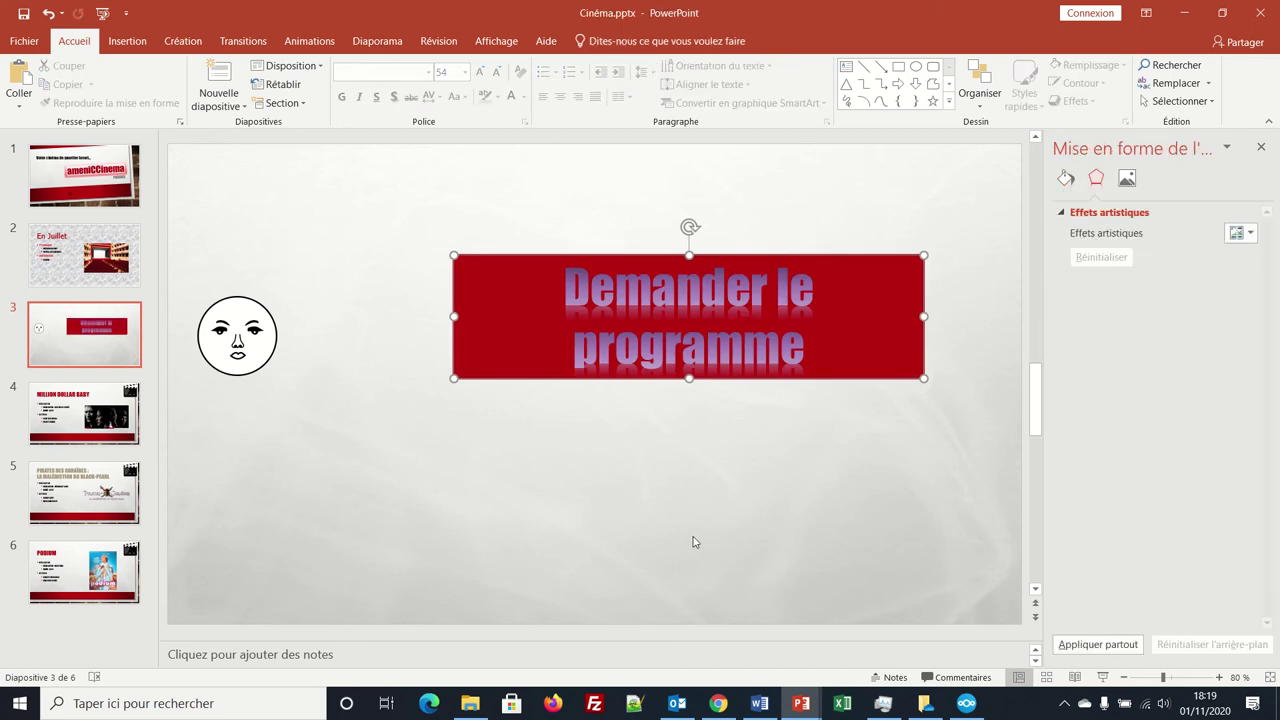
{"action": "scroll", "coordinate": [694, 539], "scroll_direction": "down", "scroll_amount": 1}
{"action": "scroll", "coordinate": [694, 539], "scroll_direction": "up", "scroll_amount": 1}
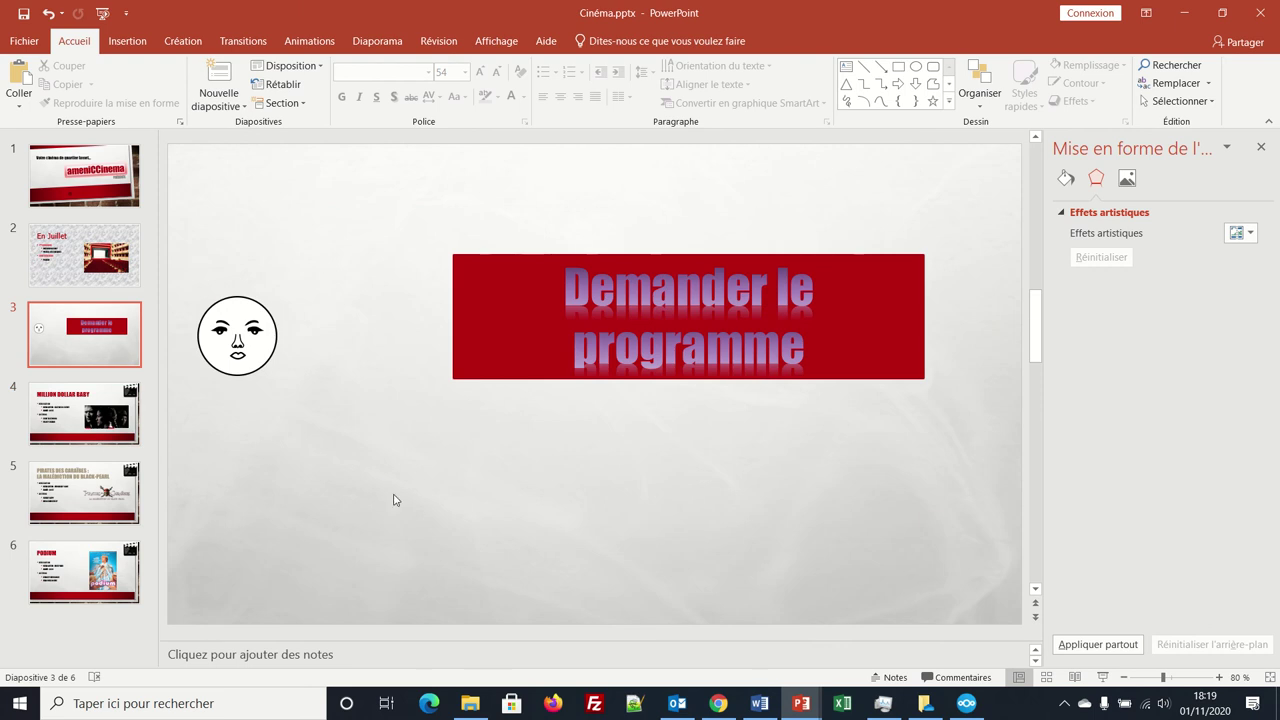
- Nudge the red title box slightly right and raise the moon face up and right
{"action": "left_click", "coordinate": [481, 378]}
{"action": "mouse_move", "coordinate": [481, 378]}
{"action": "left_mouse_down"}
{"action": "mouse_move", "coordinate": [500, 364]}
{"action": "mouse_move", "coordinate": [498, 377]}
{"action": "left_mouse_up"}
{"action": "left_click_drag", "start_coordinate": [233, 342], "coordinate": [236, 299]}
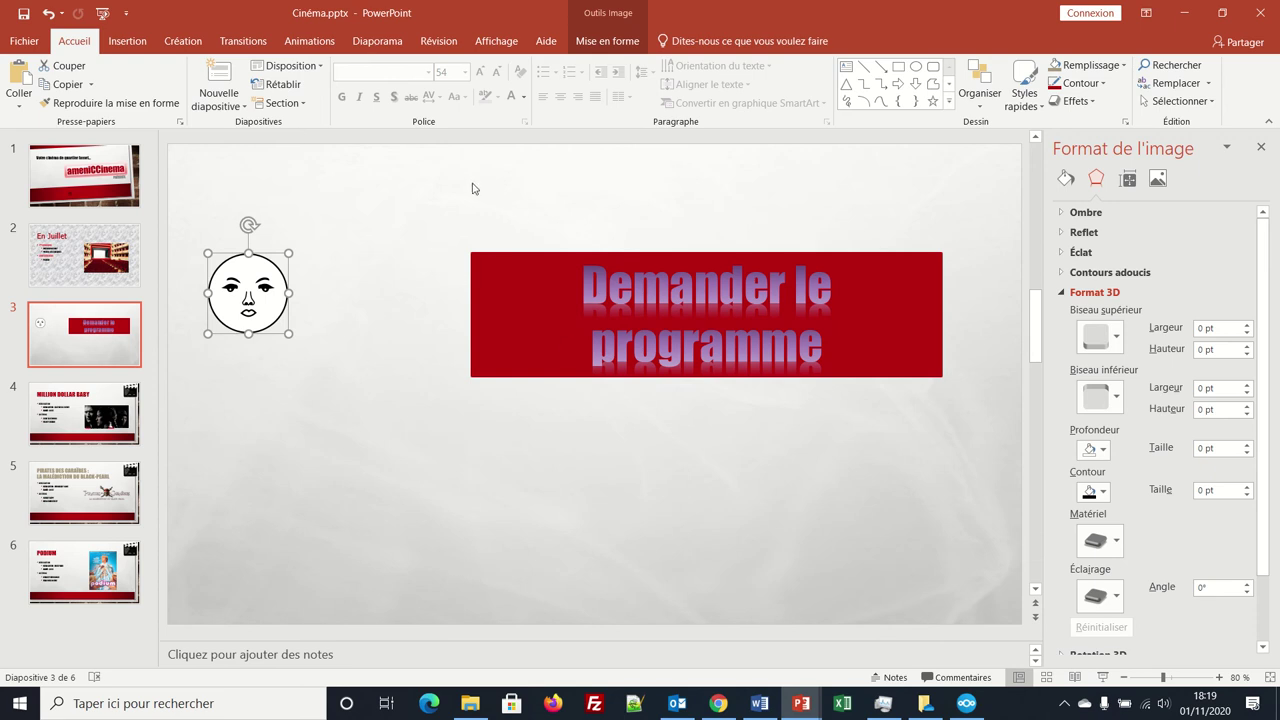
- Draw a large rectangle over the right part of slide 3
{"action": "left_click", "coordinate": [127, 44]}
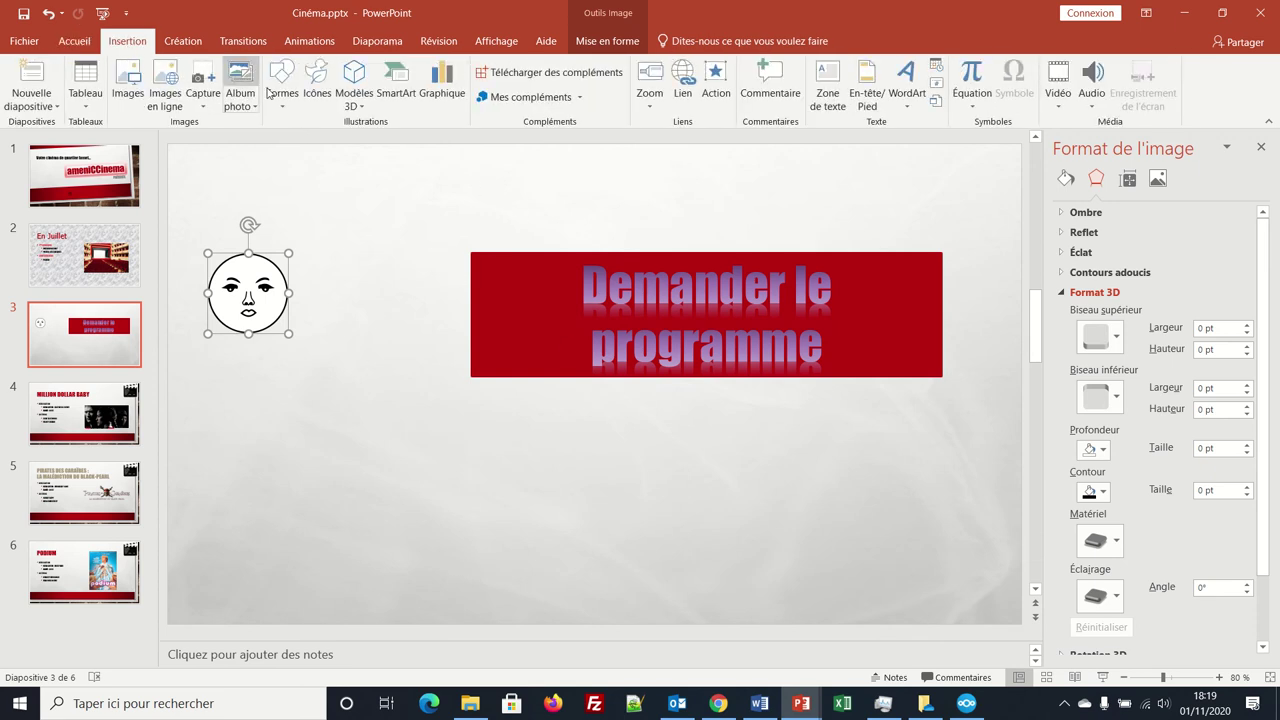
{"action": "left_click", "coordinate": [283, 95]}
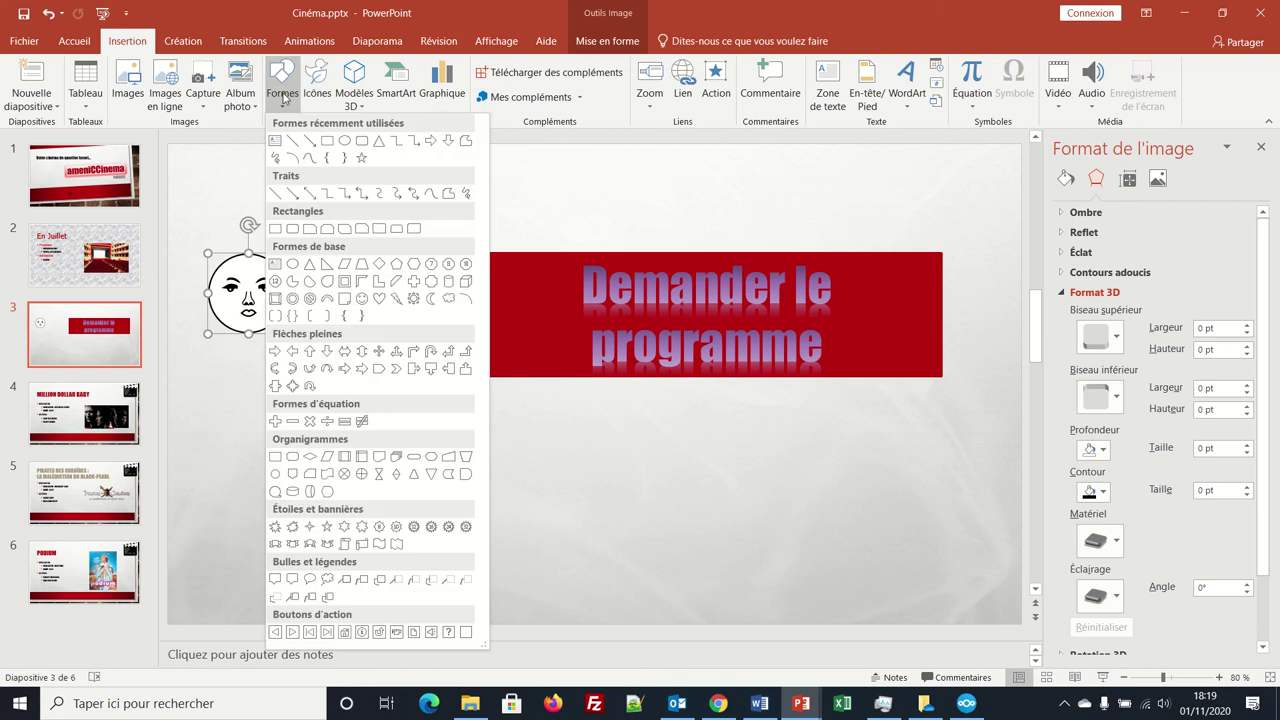
{"action": "left_click", "coordinate": [327, 140]}
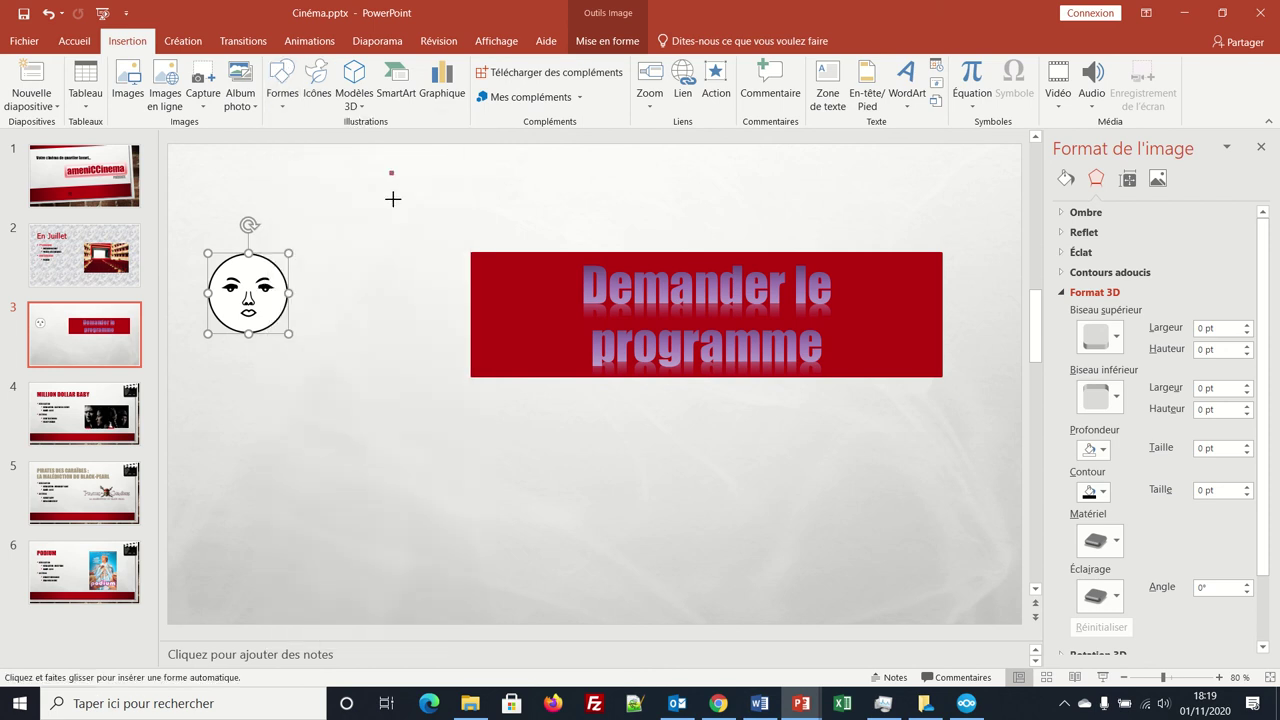
{"action": "mouse_move", "coordinate": [392, 199]}
{"action": "left_mouse_down"}
{"action": "mouse_move", "coordinate": [926, 518]}
{"action": "mouse_move", "coordinate": [1002, 516]}
{"action": "left_mouse_up"}
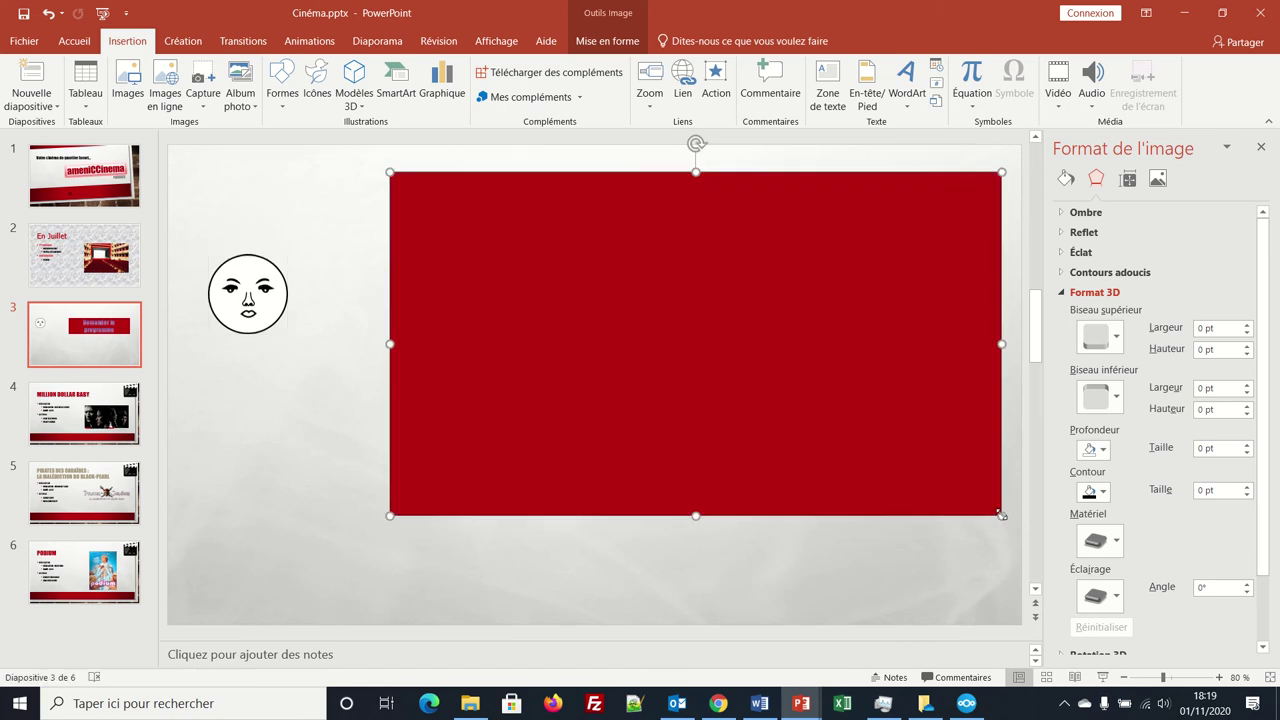
- Send the rectangle back behind the title, then select the whole title box
{"action": "right_click", "coordinate": [853, 454]}
{"action": "left_click", "coordinate": [960, 252]}
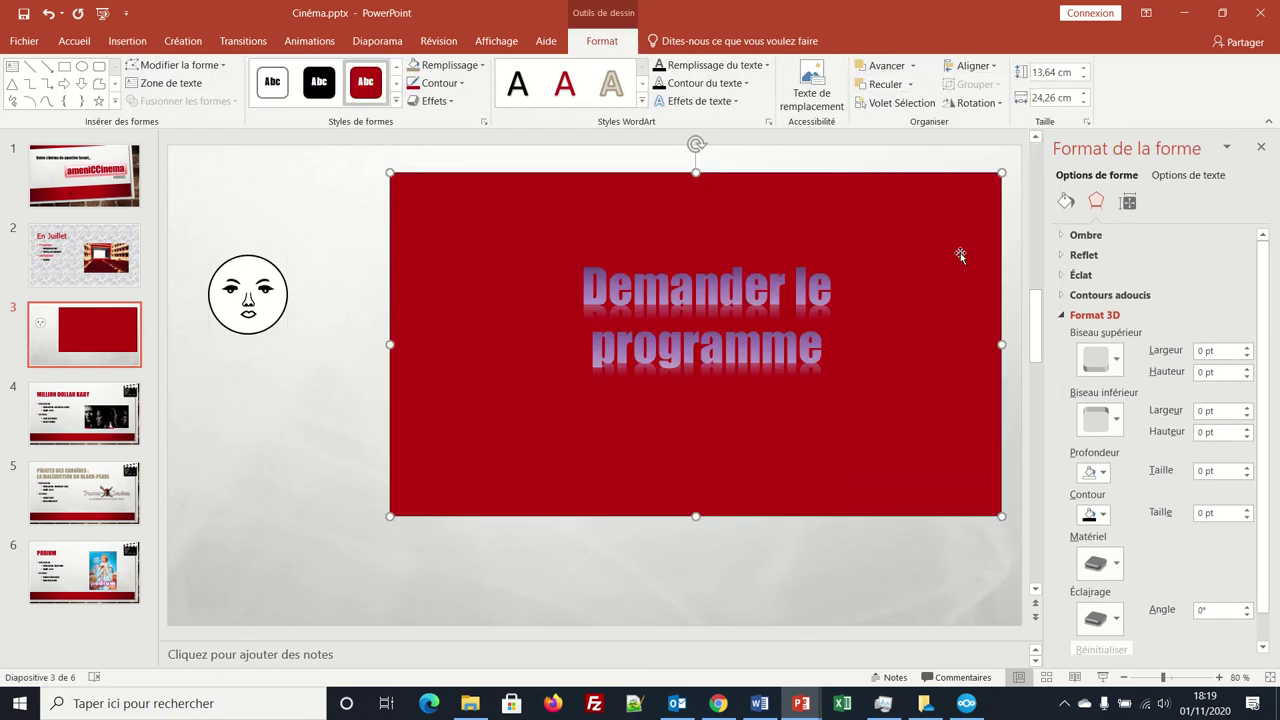
{"action": "left_click", "coordinate": [760, 340]}
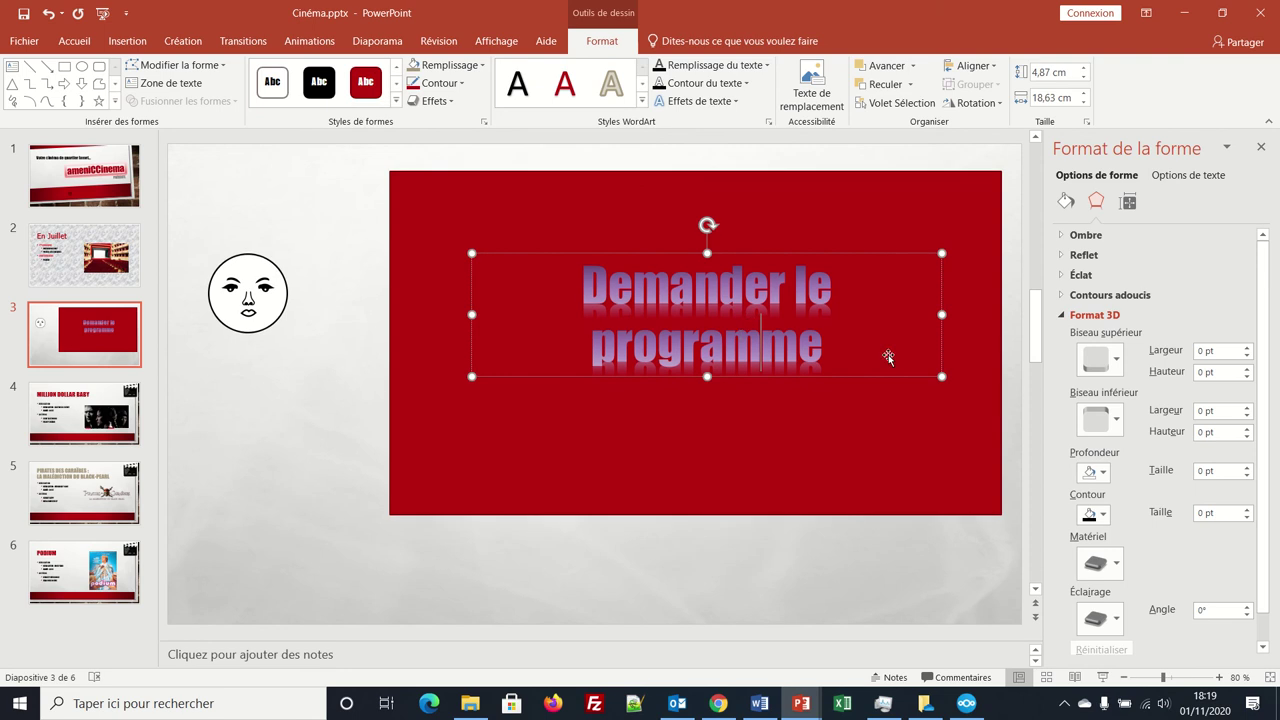
{"action": "left_click", "coordinate": [707, 378]}
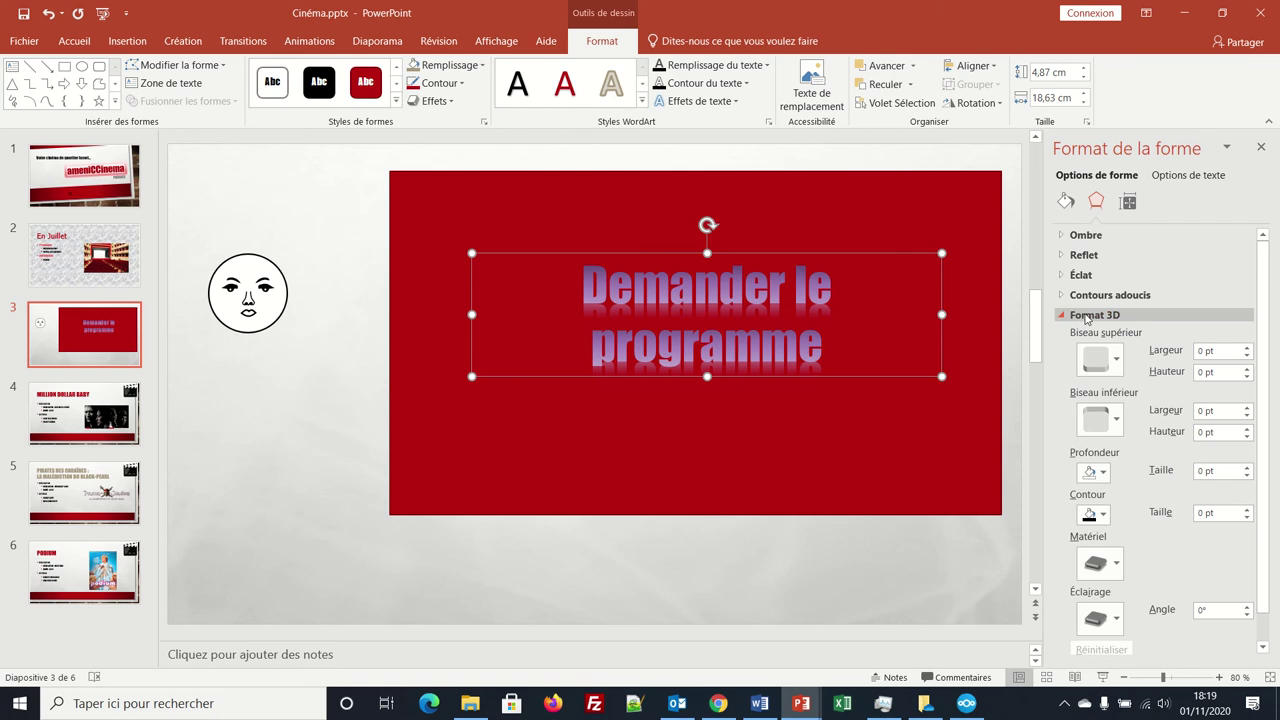
- Fill the title box with a dark maroon theme red, darker than the rectangle behind it
{"action": "left_click", "coordinate": [1074, 205]}
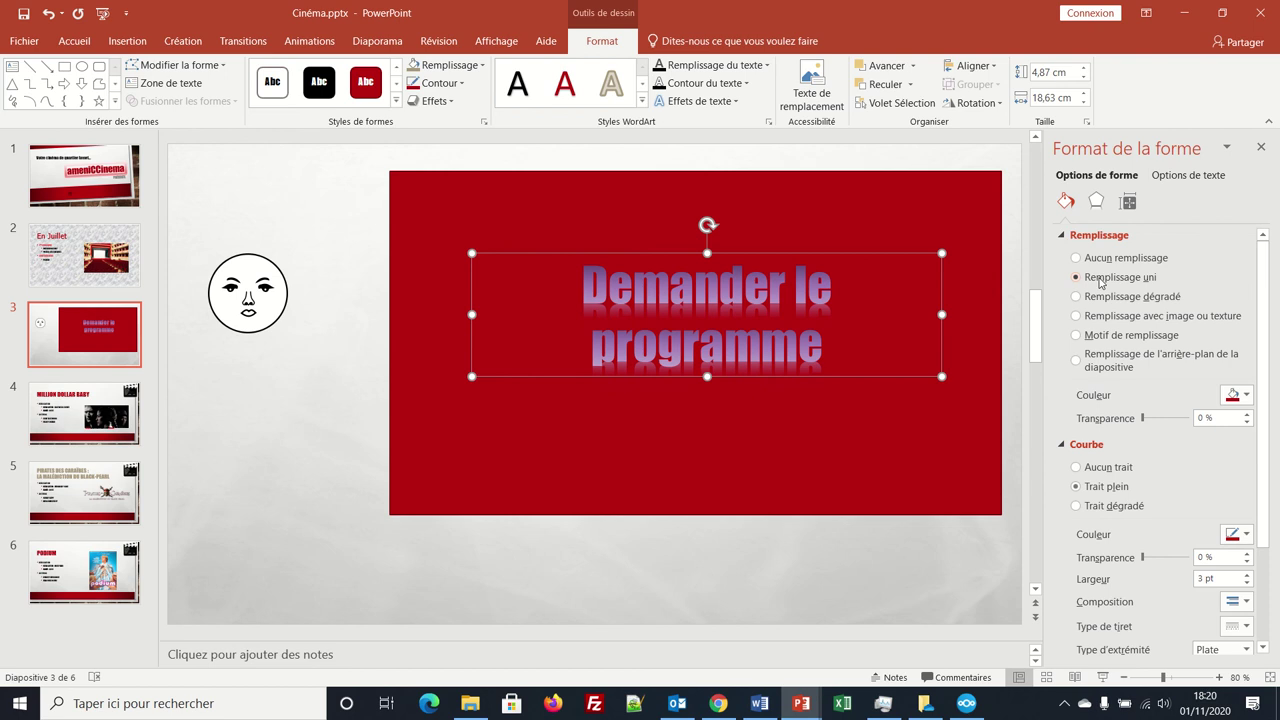
{"action": "left_click", "coordinate": [1245, 396]}
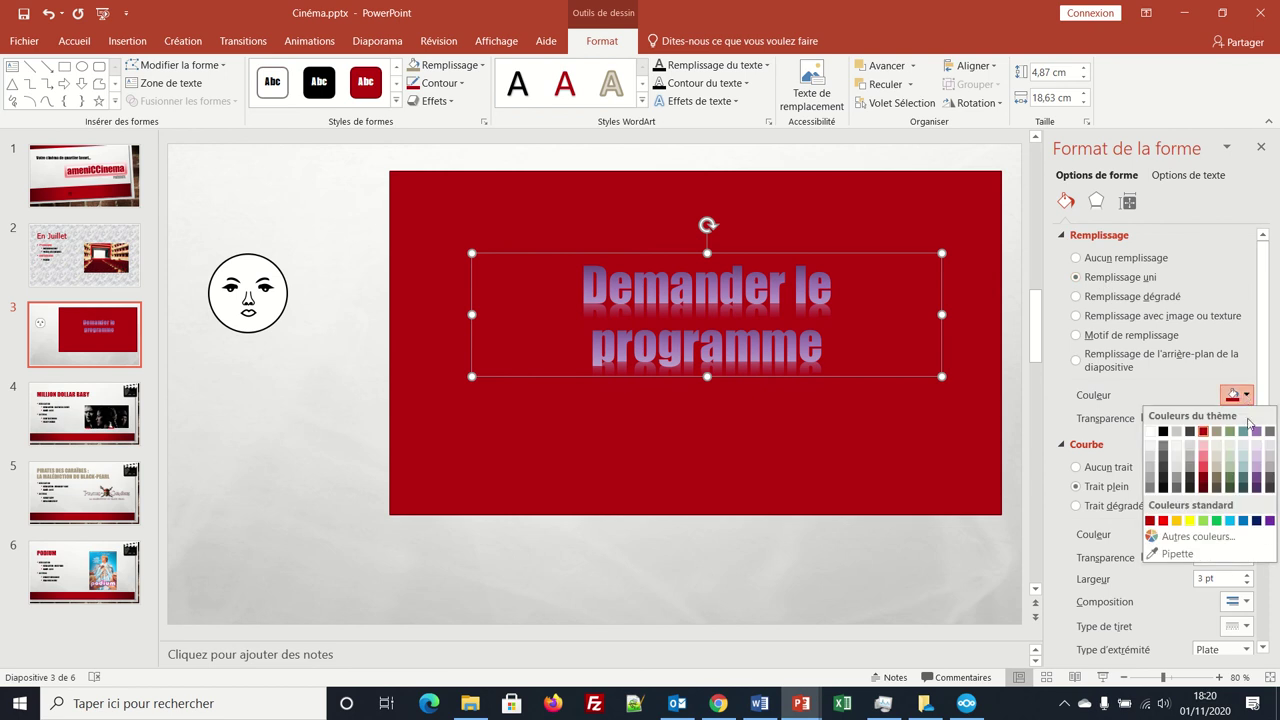
{"action": "left_click", "coordinate": [1208, 483]}
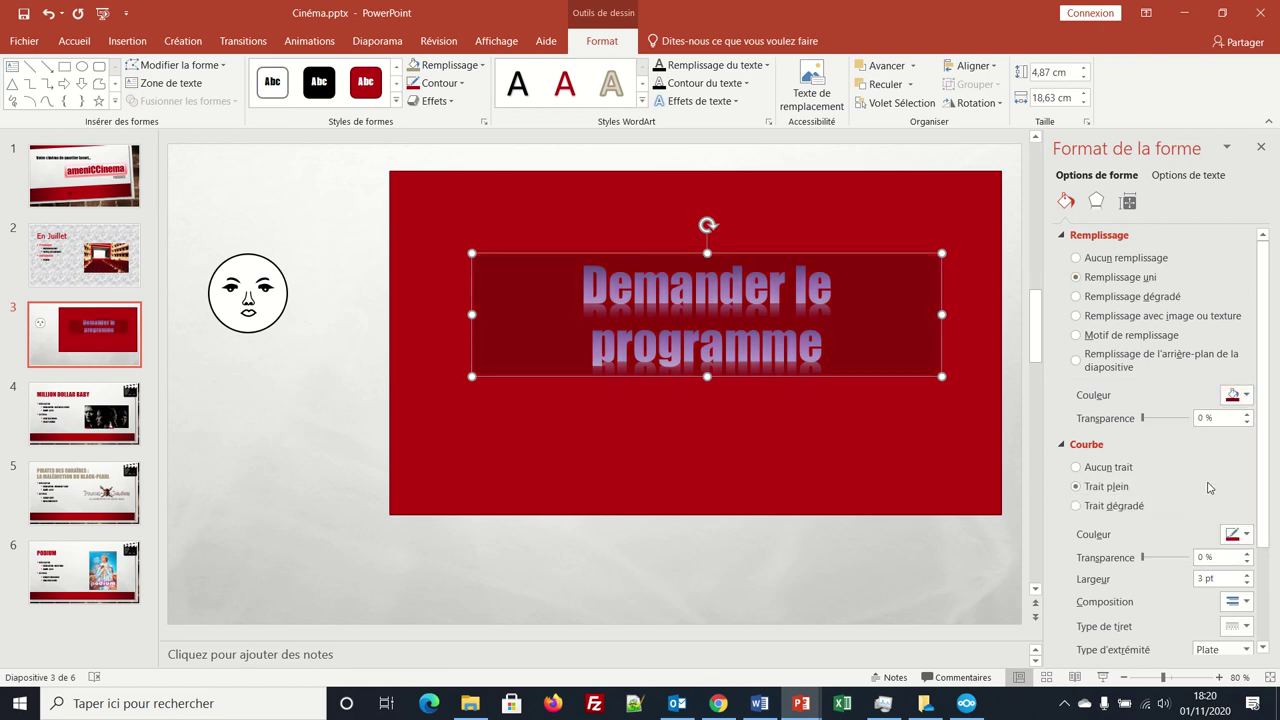
{"action": "left_click", "coordinate": [1245, 400]}
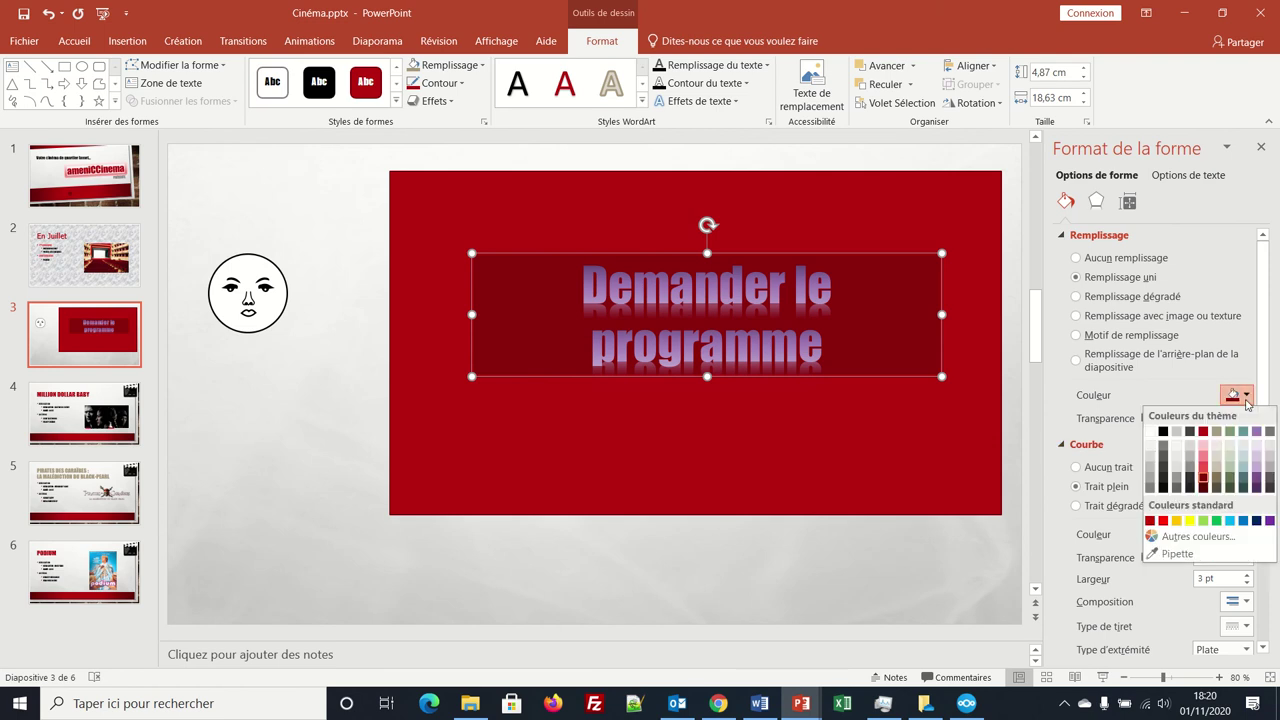
{"action": "left_click", "coordinate": [1203, 488]}
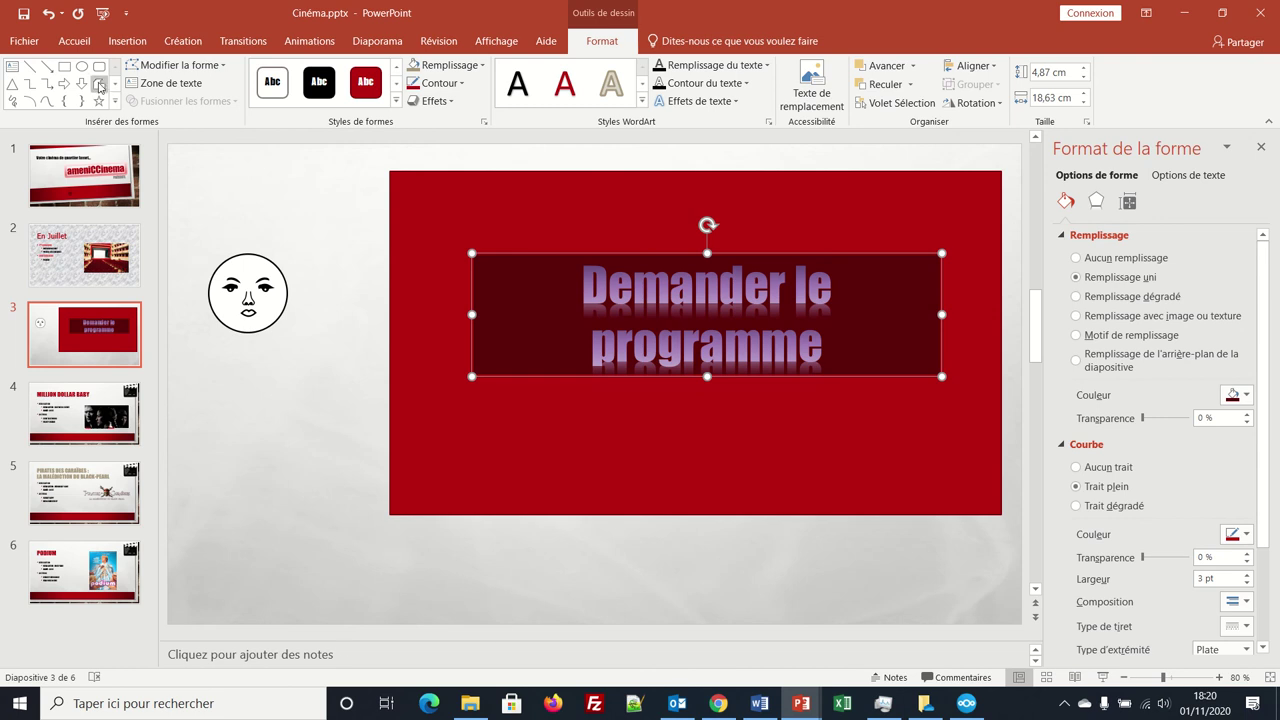
- Insert the family icon found by searching the icon library for 'famille'
{"action": "left_click", "coordinate": [127, 44]}
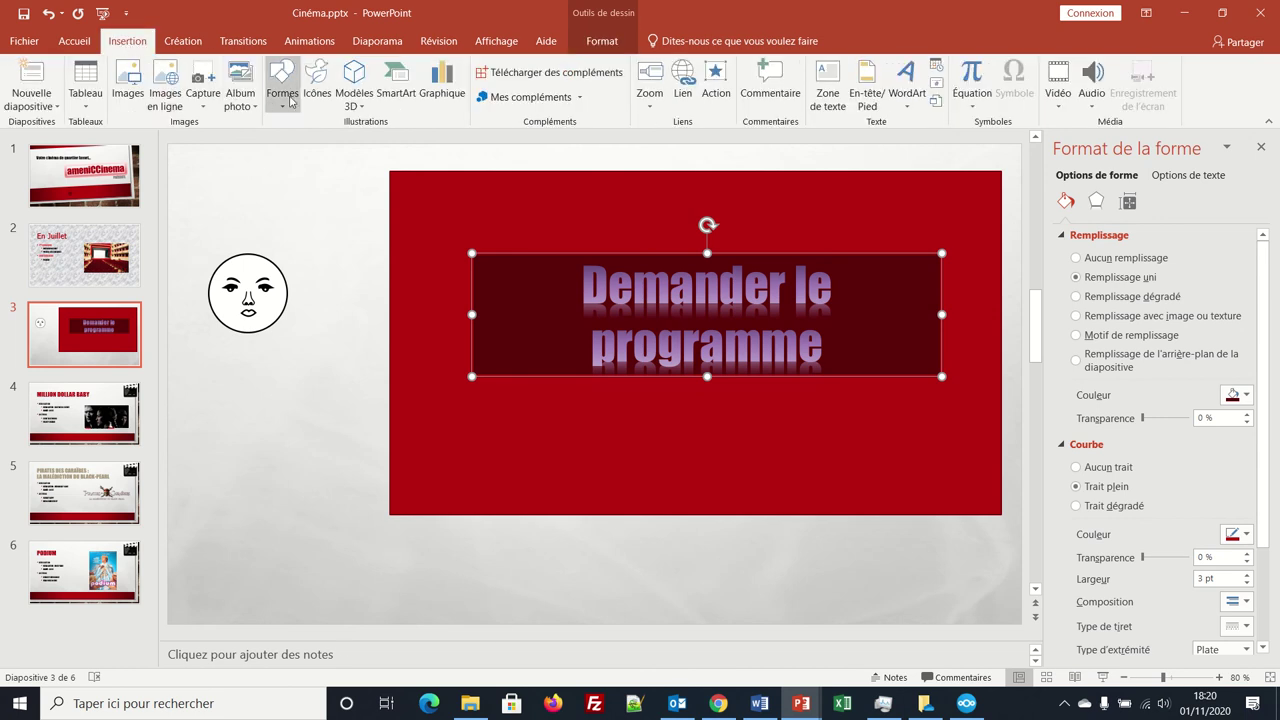
{"action": "left_click", "coordinate": [316, 88]}
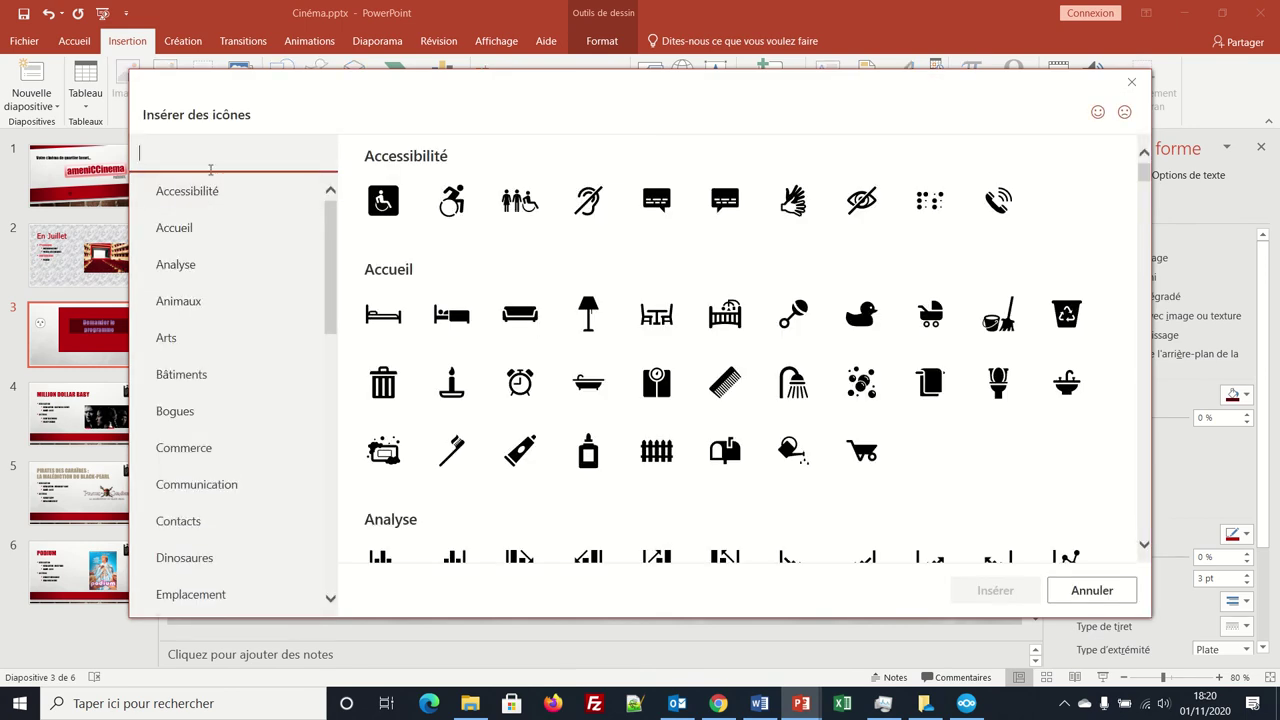
{"action": "type", "text": "famille"}
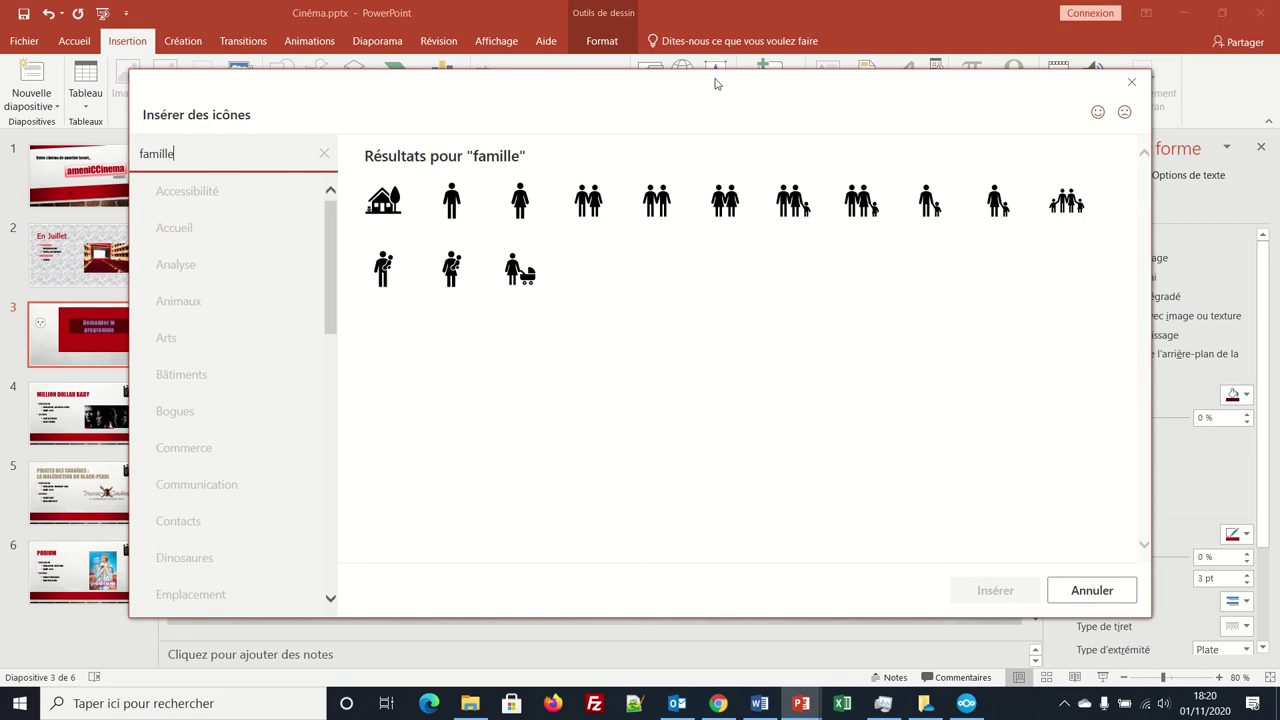
{"action": "left_click", "coordinate": [1050, 210]}
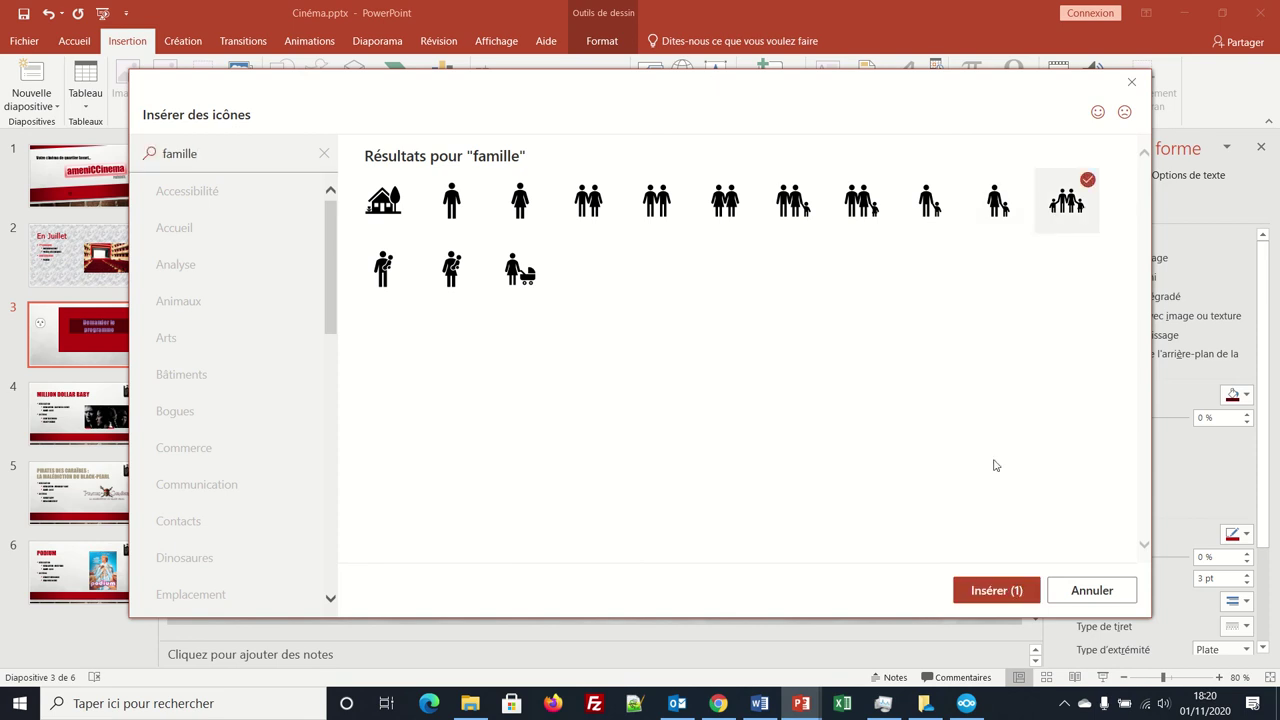
{"action": "left_click", "coordinate": [990, 590]}
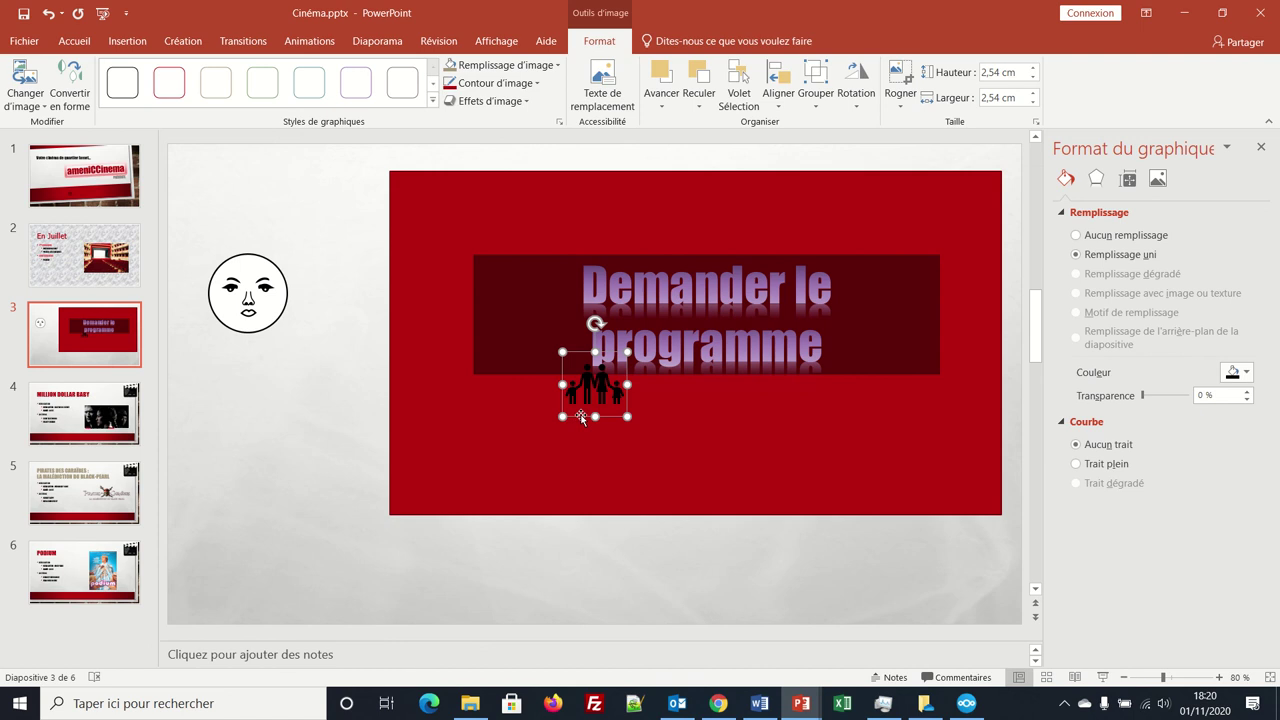
- Move the family icon below the red rectangle and shrink it to 4.31 cm
{"action": "mouse_move", "coordinate": [581, 417]}
{"action": "left_mouse_down"}
{"action": "mouse_move", "coordinate": [437, 617]}
{"action": "mouse_move", "coordinate": [318, 459]}
{"action": "left_mouse_up"}
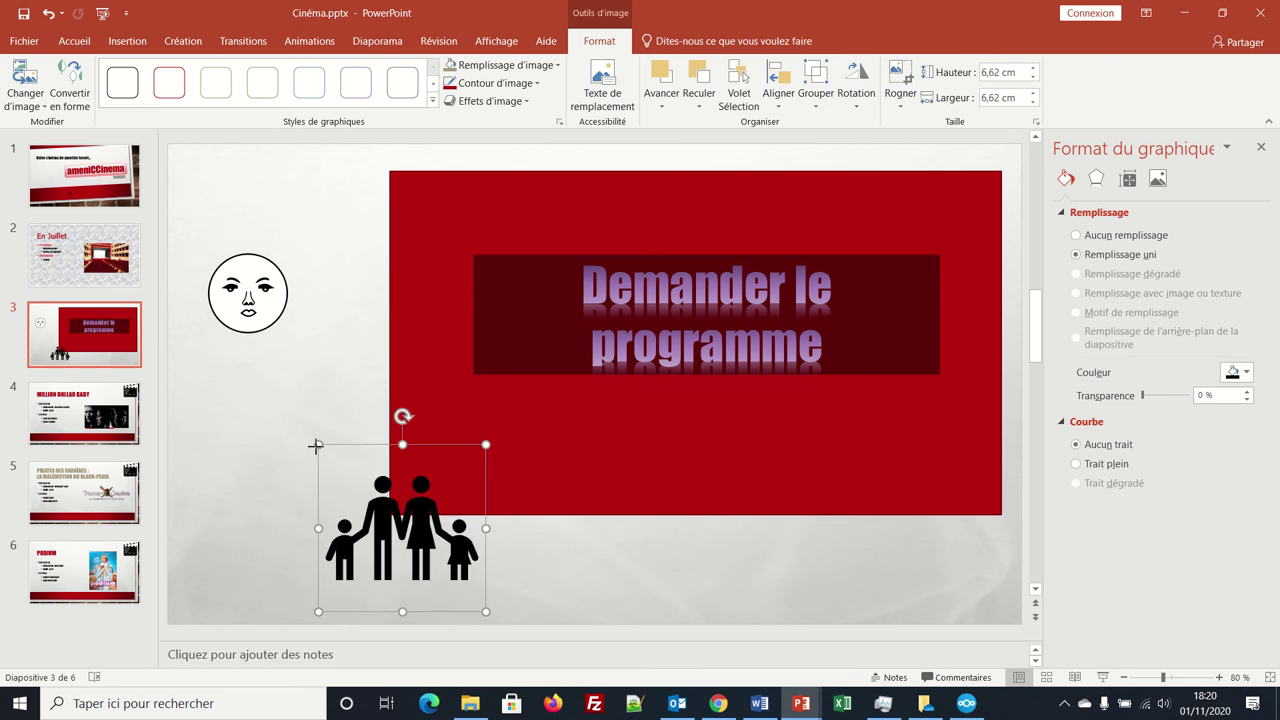
{"action": "left_click_drag", "start_coordinate": [316, 446], "coordinate": [354, 480]}
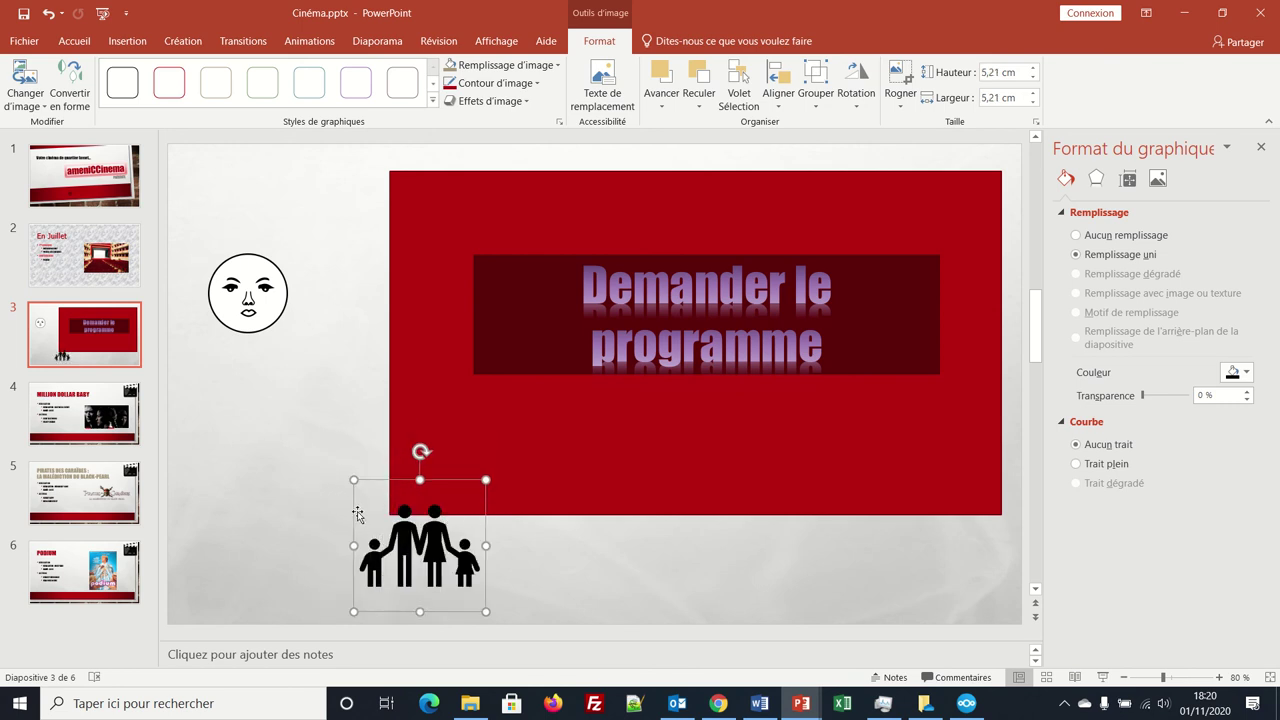
{"action": "mouse_move", "coordinate": [354, 480]}
{"action": "left_mouse_down"}
{"action": "mouse_move", "coordinate": [406, 531]}
{"action": "mouse_move", "coordinate": [380, 543]}
{"action": "left_mouse_up"}
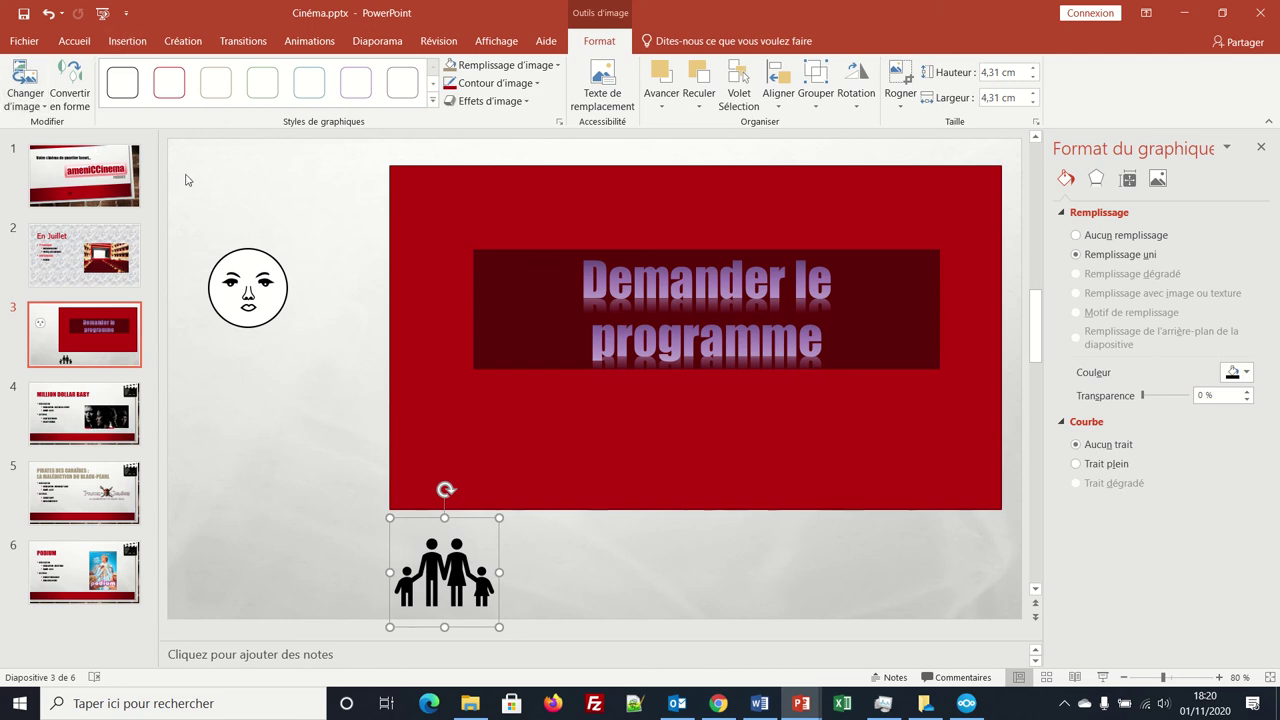
- Draw a right block arrow and rotate it diagonally onto the red rectangle
{"action": "left_click", "coordinate": [150, 42]}
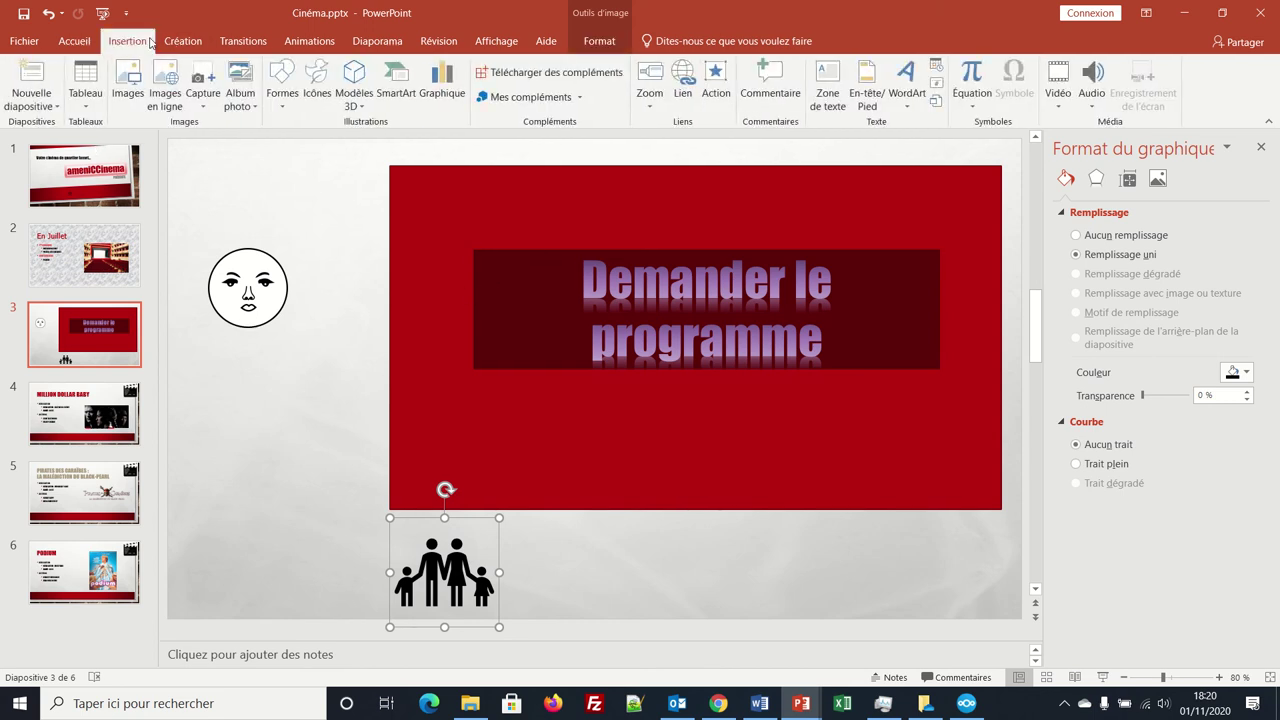
{"action": "left_click", "coordinate": [283, 88]}
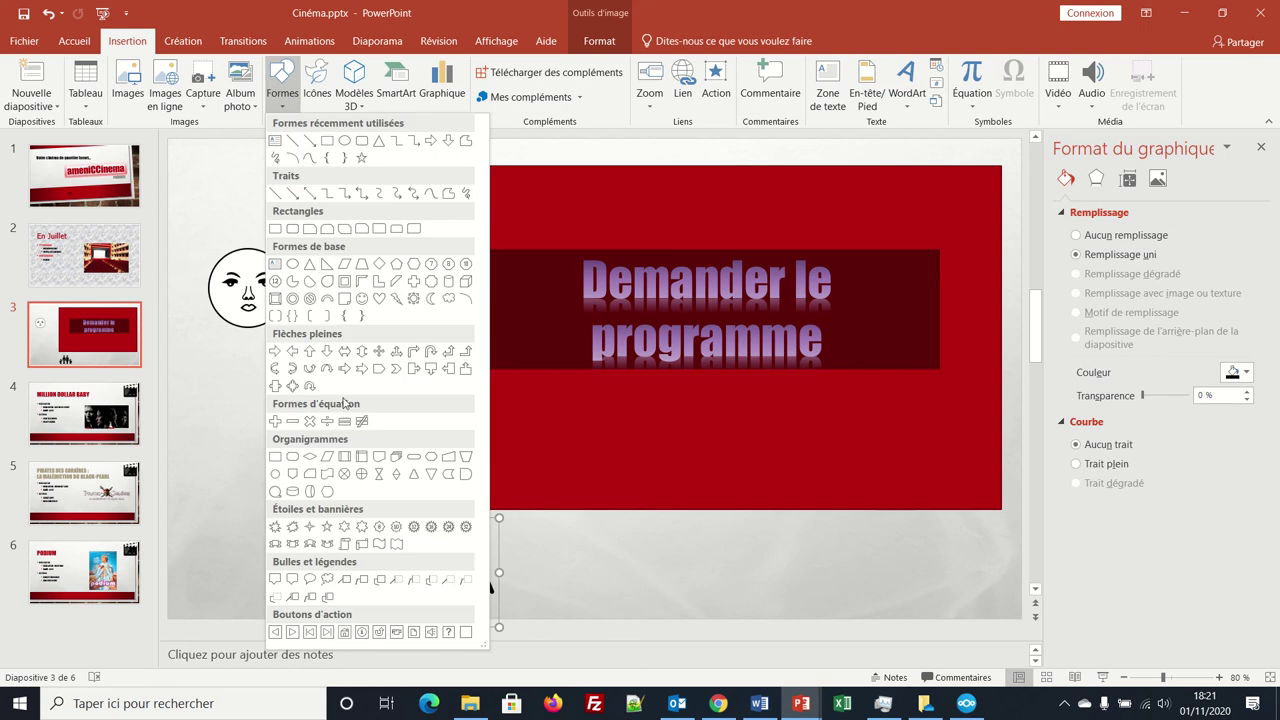
{"action": "left_click", "coordinate": [362, 372]}
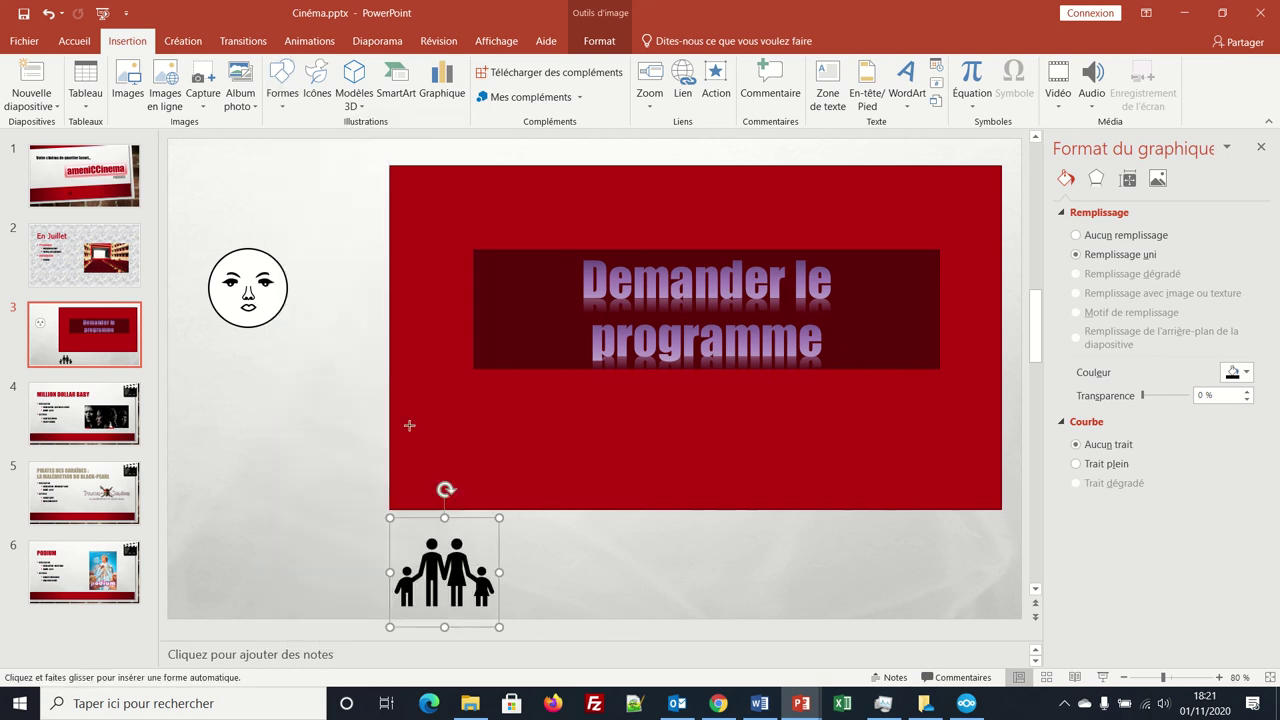
{"action": "left_click_drag", "start_coordinate": [521, 487], "coordinate": [678, 546]}
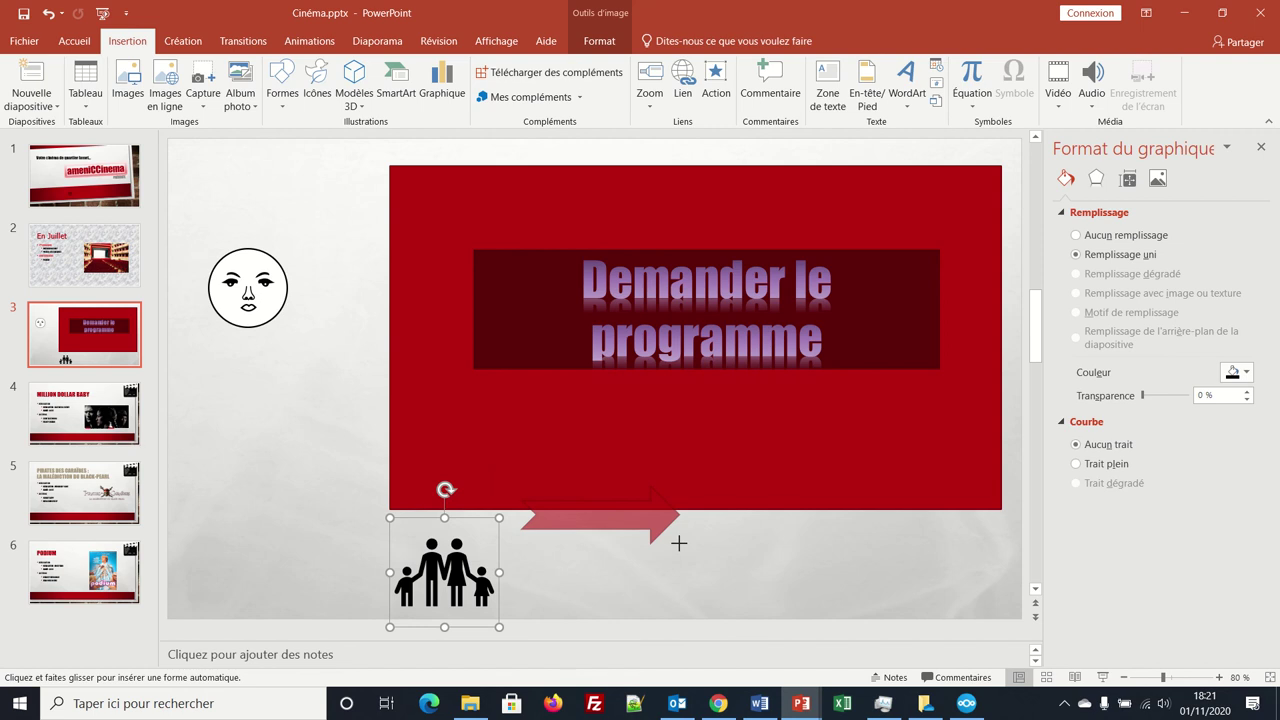
{"action": "left_click_drag", "start_coordinate": [601, 462], "coordinate": [526, 430]}
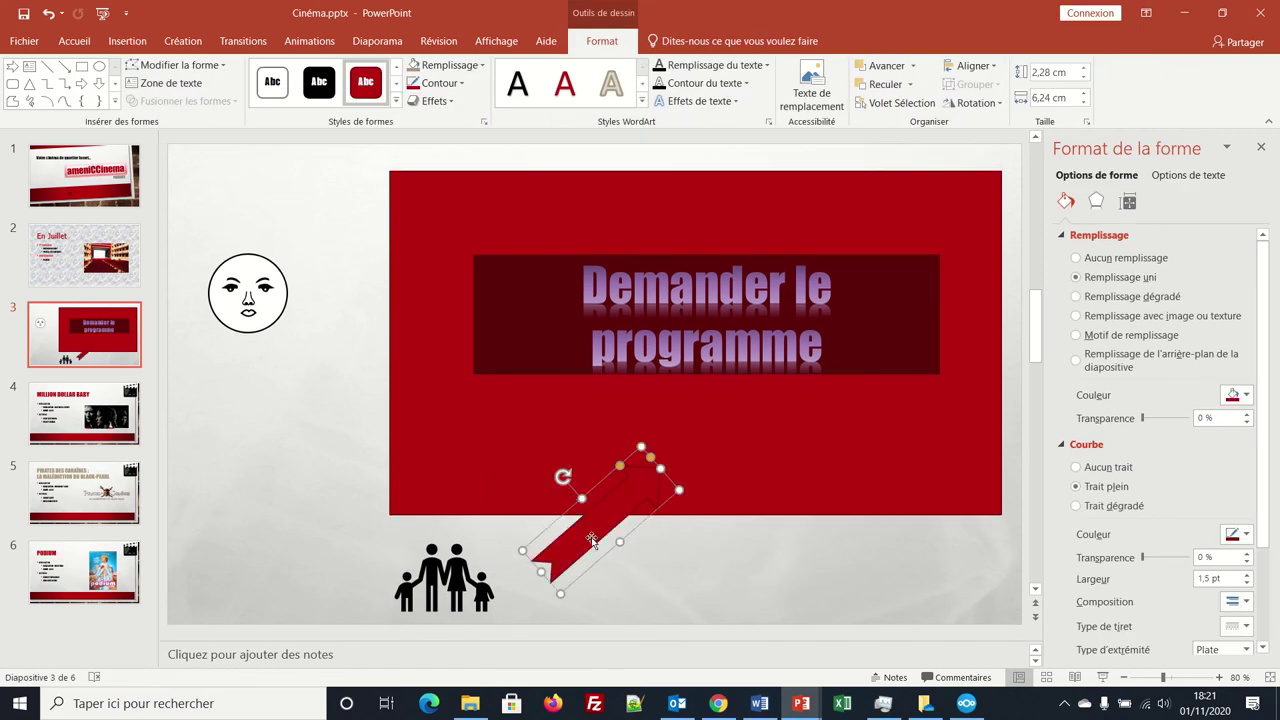
{"action": "left_click_drag", "start_coordinate": [566, 500], "coordinate": [531, 474]}
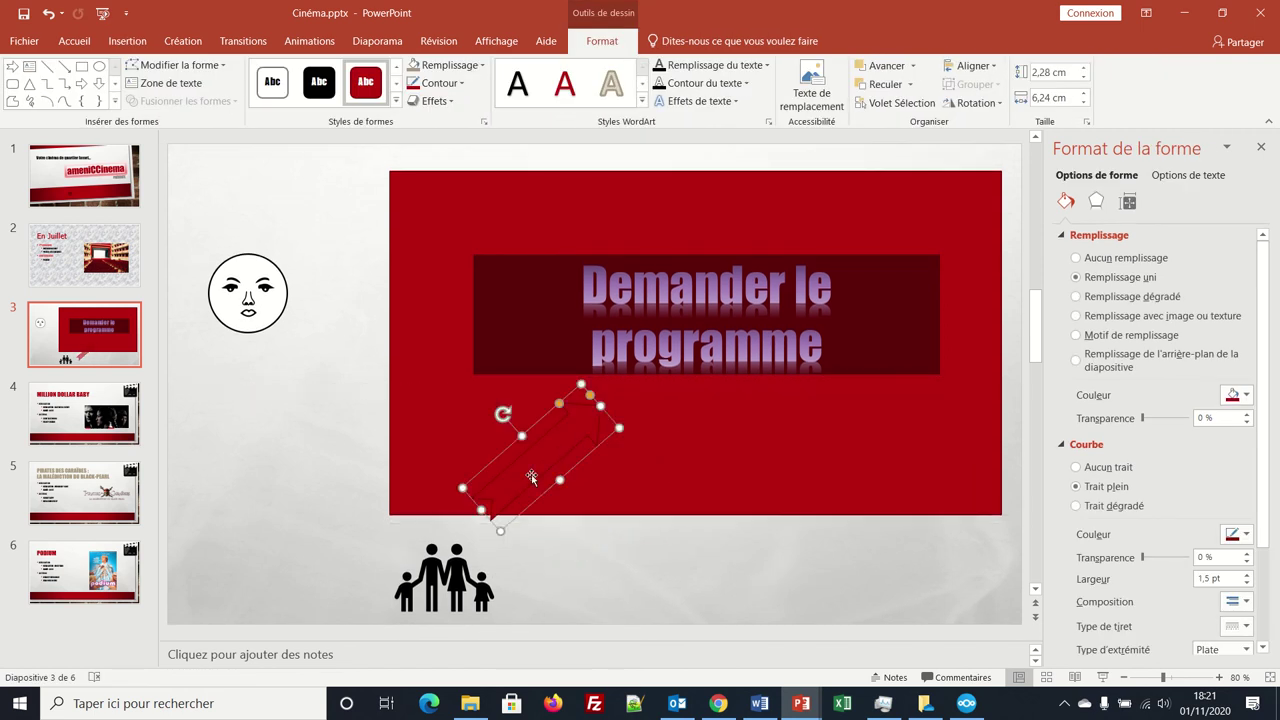
- Fill the arrow with purple and fine-tune its diagonal angle
{"action": "left_click", "coordinate": [1246, 395]}
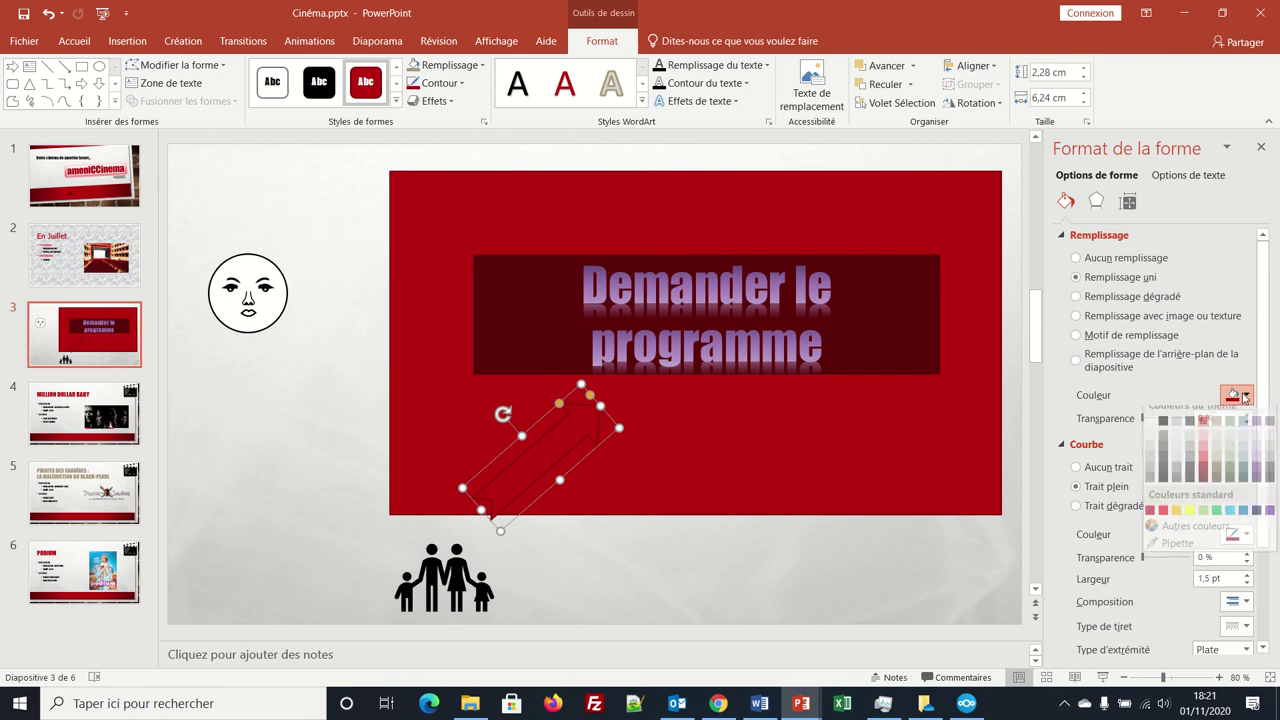
{"action": "left_click", "coordinate": [1256, 485]}
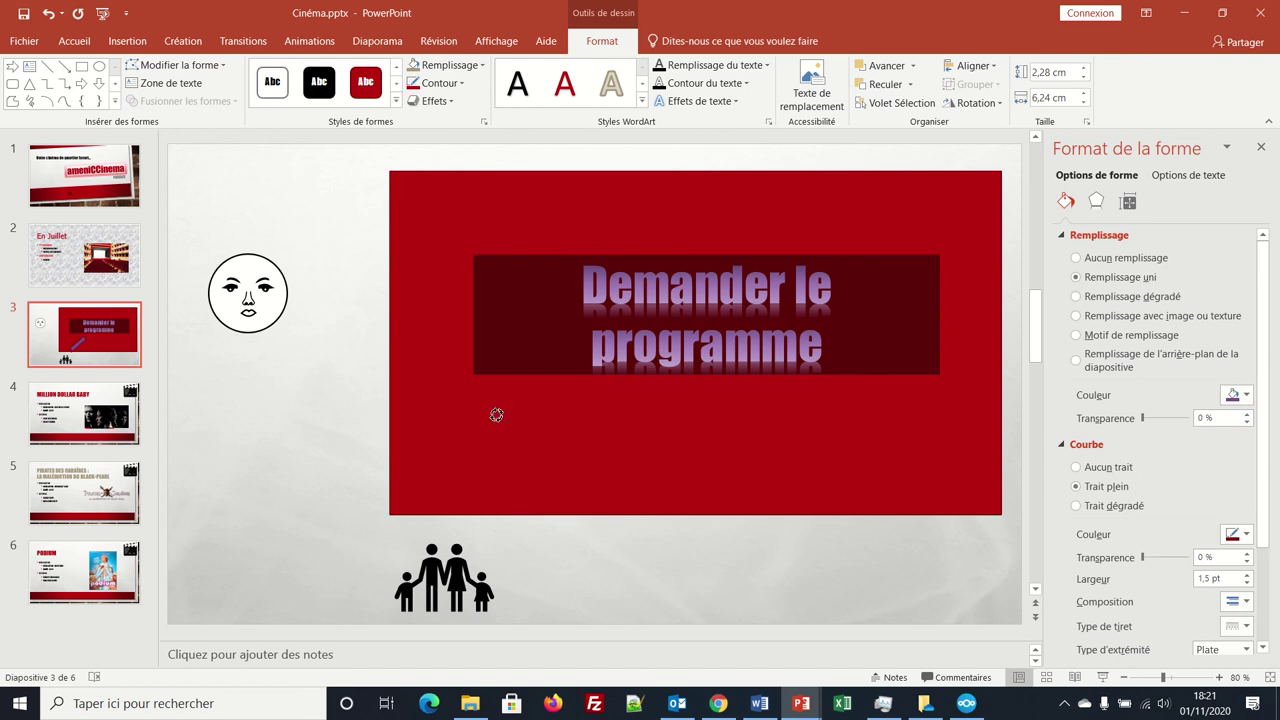
{"action": "left_click_drag", "start_coordinate": [503, 413], "coordinate": [497, 416]}
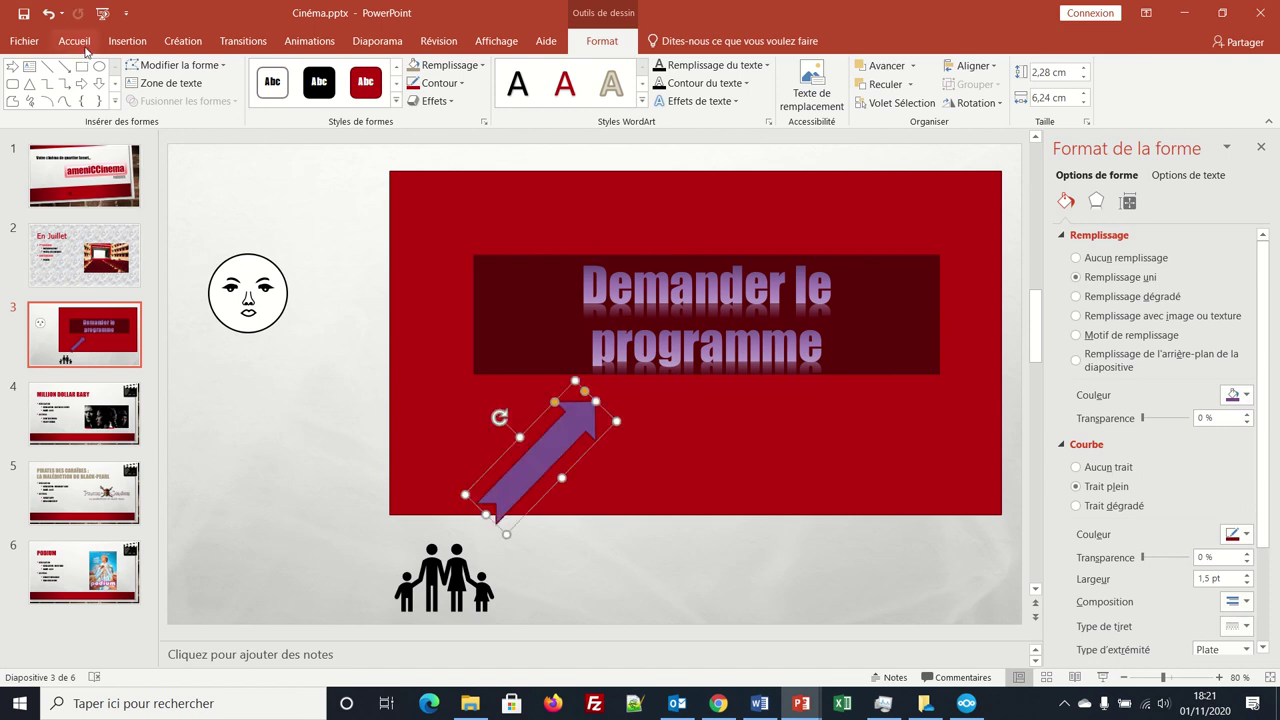
{"action": "left_click", "coordinate": [127, 41]}
{"action": "left_click", "coordinate": [284, 104]}
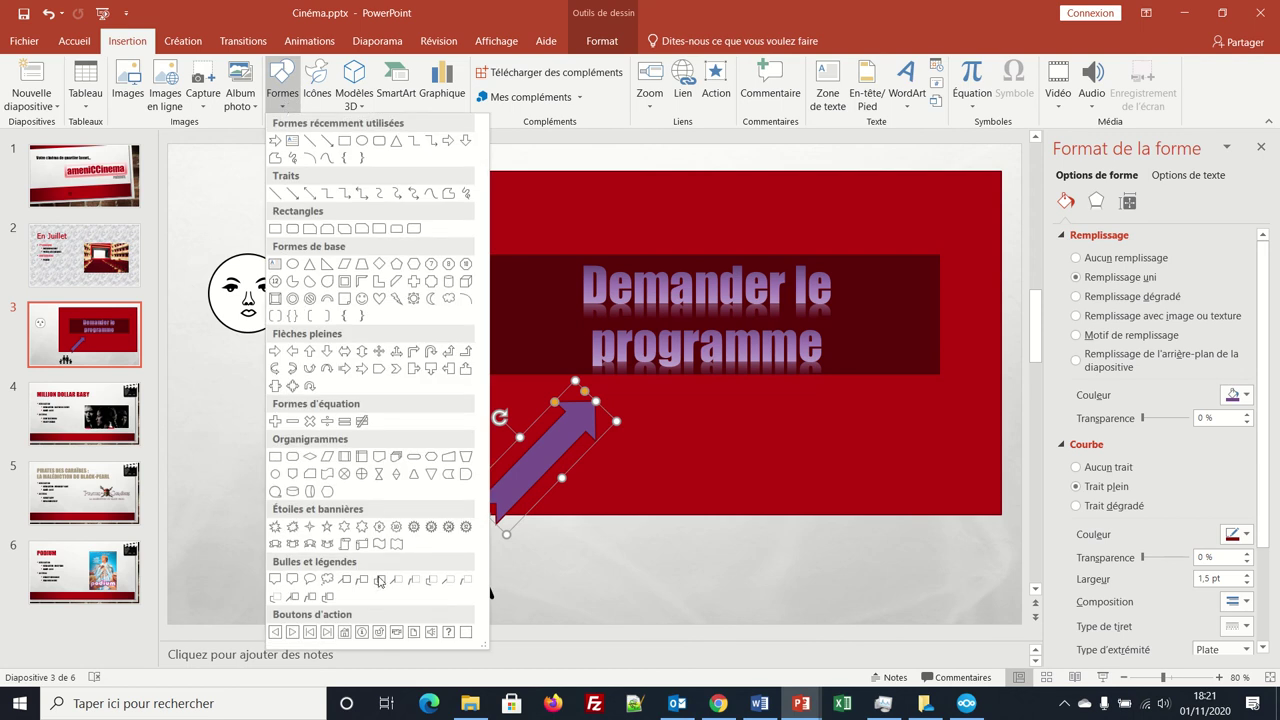
- Draw a red heart at lower left and spread its copies into a diagonal trail toward the arrow
{"action": "left_click", "coordinate": [378, 298]}
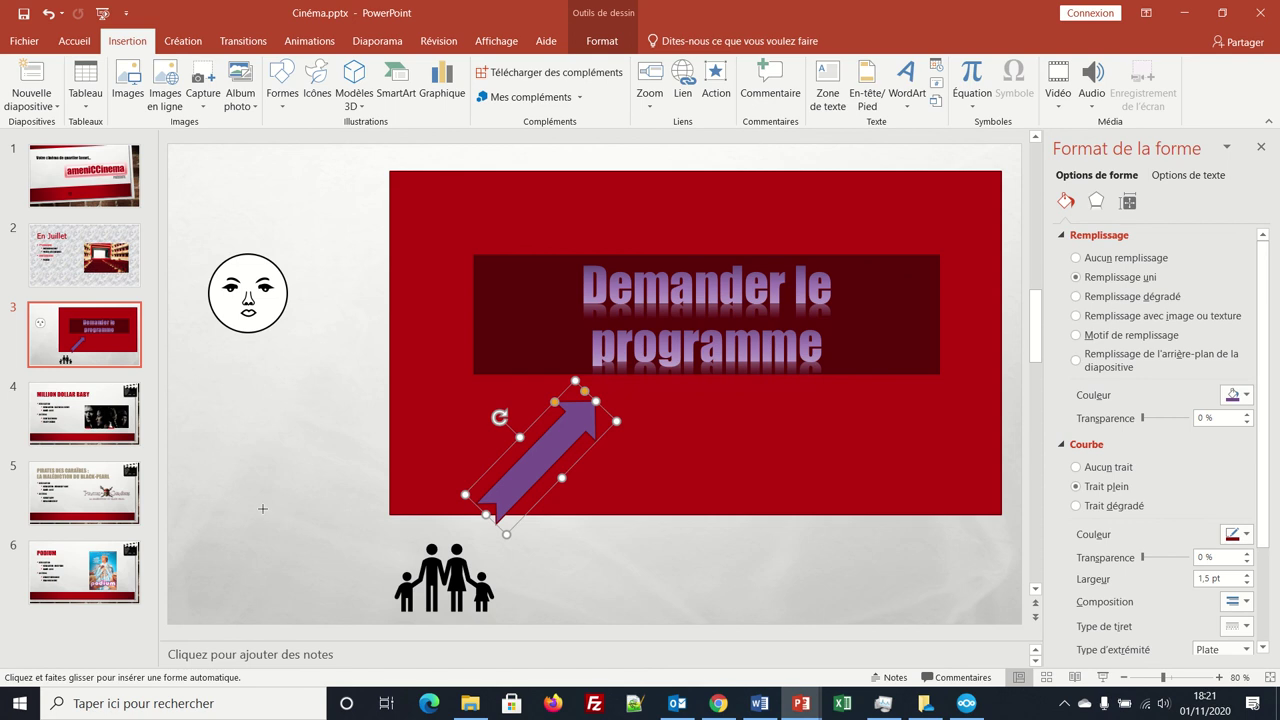
{"action": "left_click_drag", "start_coordinate": [257, 497], "coordinate": [291, 532]}
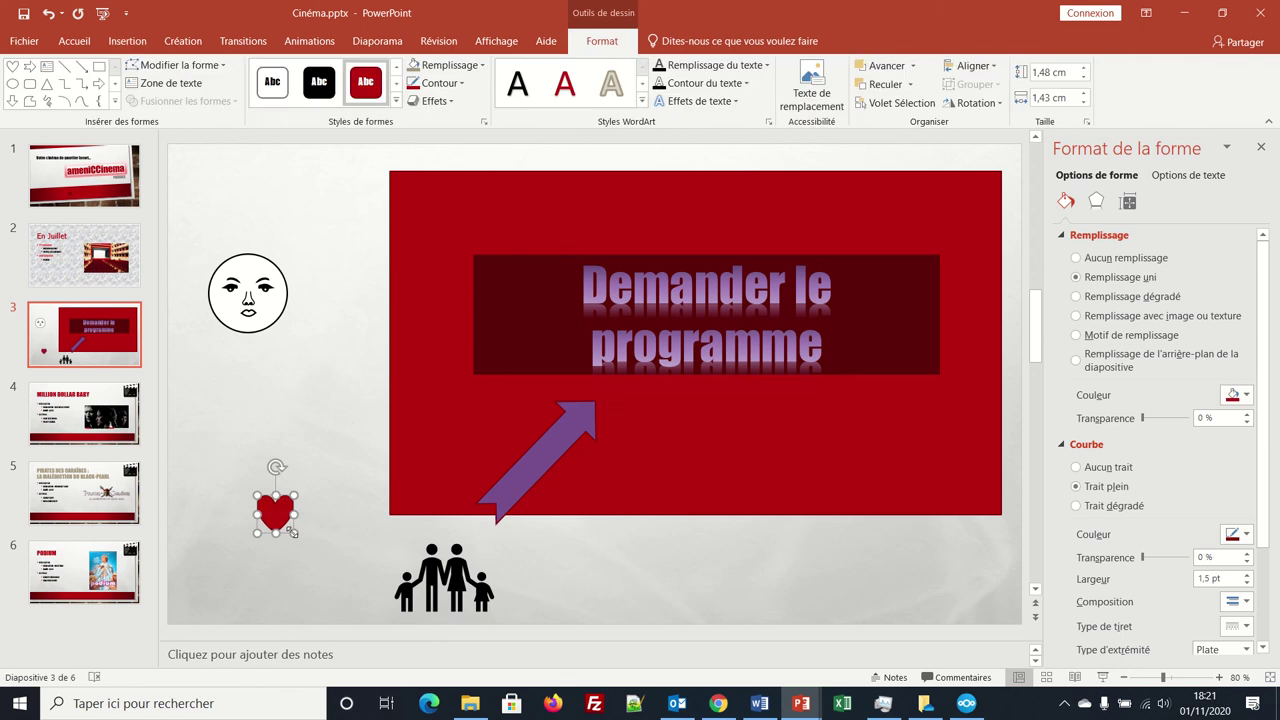
{"action": "key", "text": "ctrl+v"}
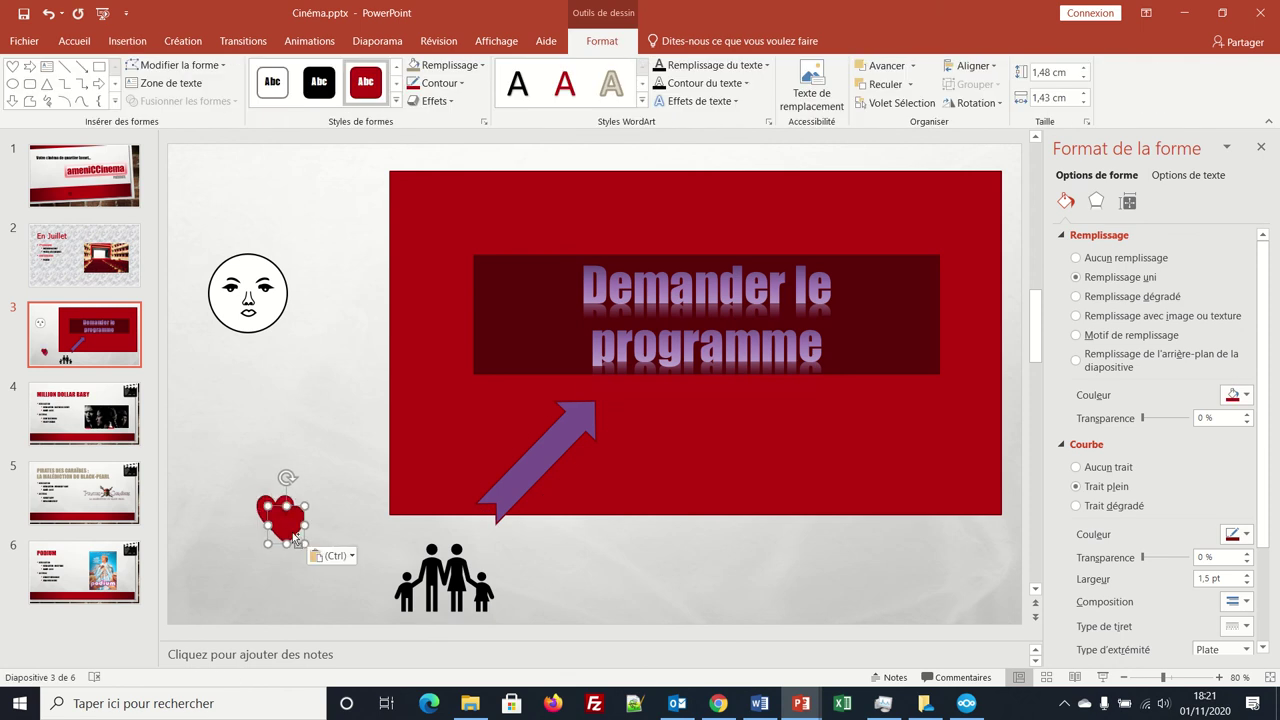
{"action": "key", "text": "ctrl+v"}
{"action": "key", "text": "ctrl+v"}
{"action": "key", "text": "ctrl+v"}
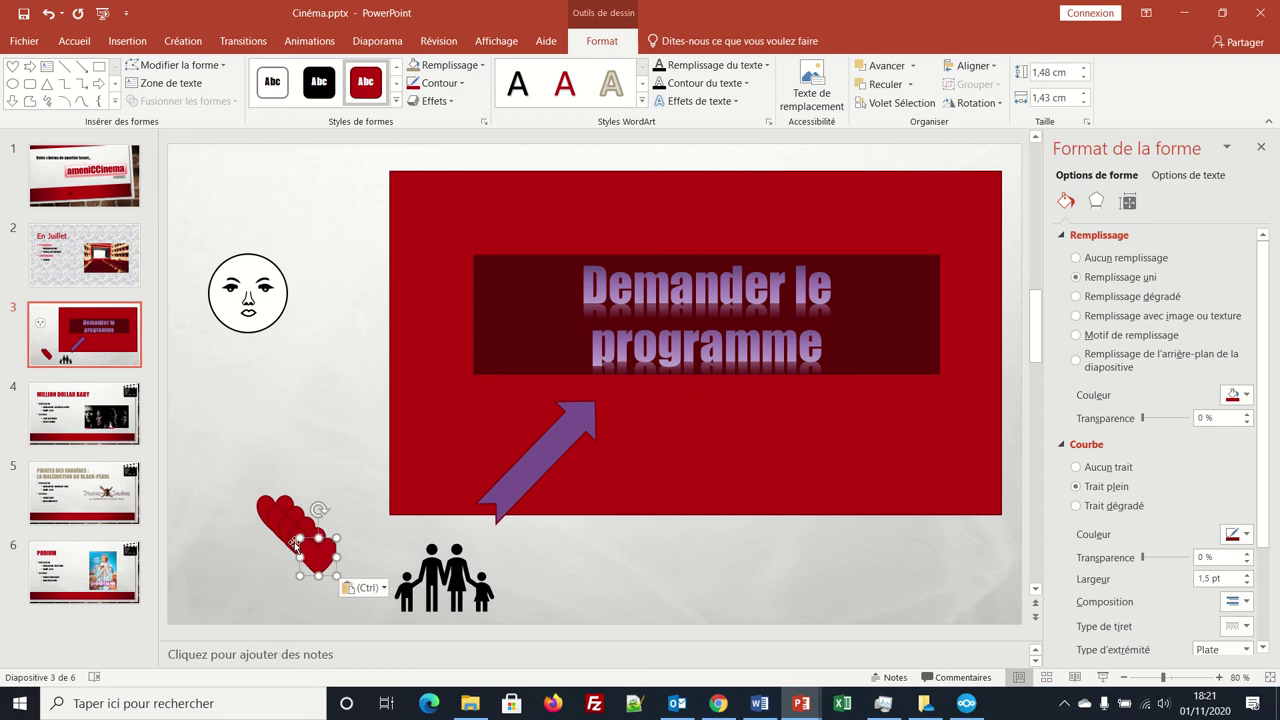
{"action": "mouse_move", "coordinate": [296, 545]}
{"action": "left_mouse_down"}
{"action": "mouse_move", "coordinate": [334, 580]}
{"action": "mouse_move", "coordinate": [327, 590]}
{"action": "mouse_move", "coordinate": [328, 562]}
{"action": "left_mouse_up"}
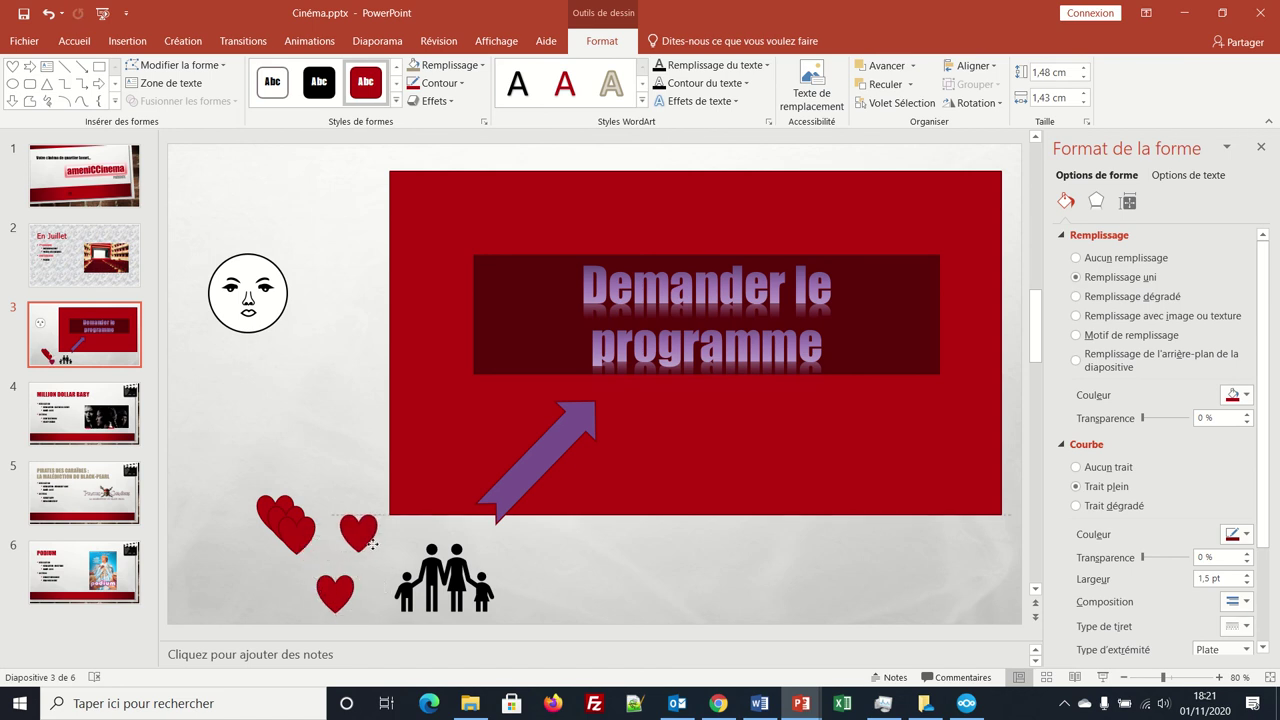
{"action": "left_click_drag", "start_coordinate": [328, 562], "coordinate": [415, 488]}
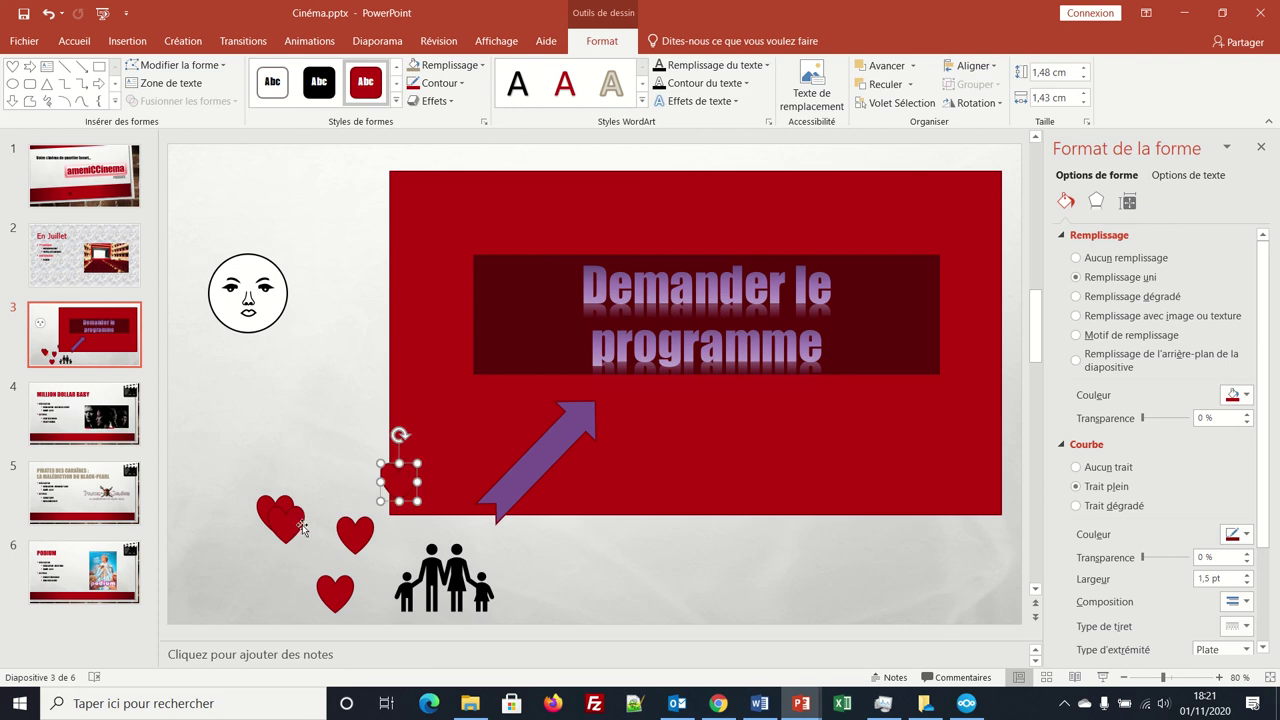
{"action": "left_click_drag", "start_coordinate": [298, 527], "coordinate": [465, 440]}
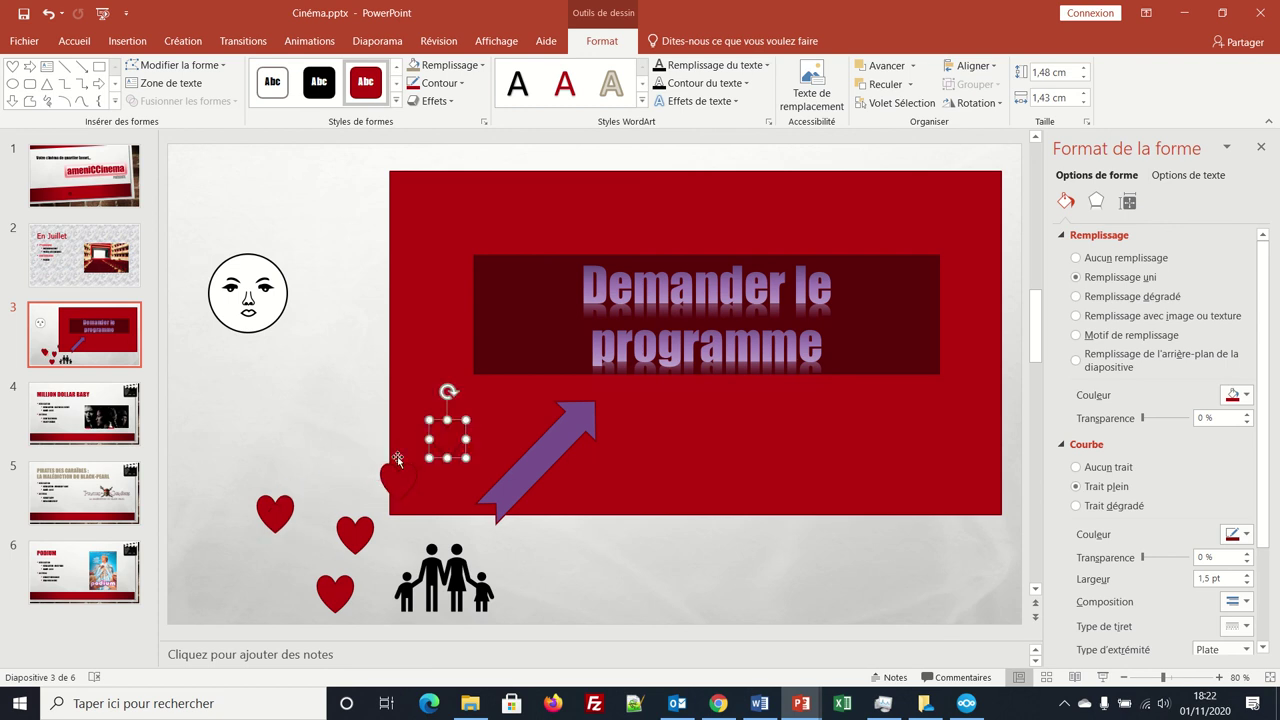
{"action": "mouse_move", "coordinate": [285, 508]}
{"action": "left_mouse_down"}
{"action": "mouse_move", "coordinate": [359, 458]}
{"action": "mouse_move", "coordinate": [508, 418]}
{"action": "mouse_move", "coordinate": [520, 385]}
{"action": "left_mouse_up"}
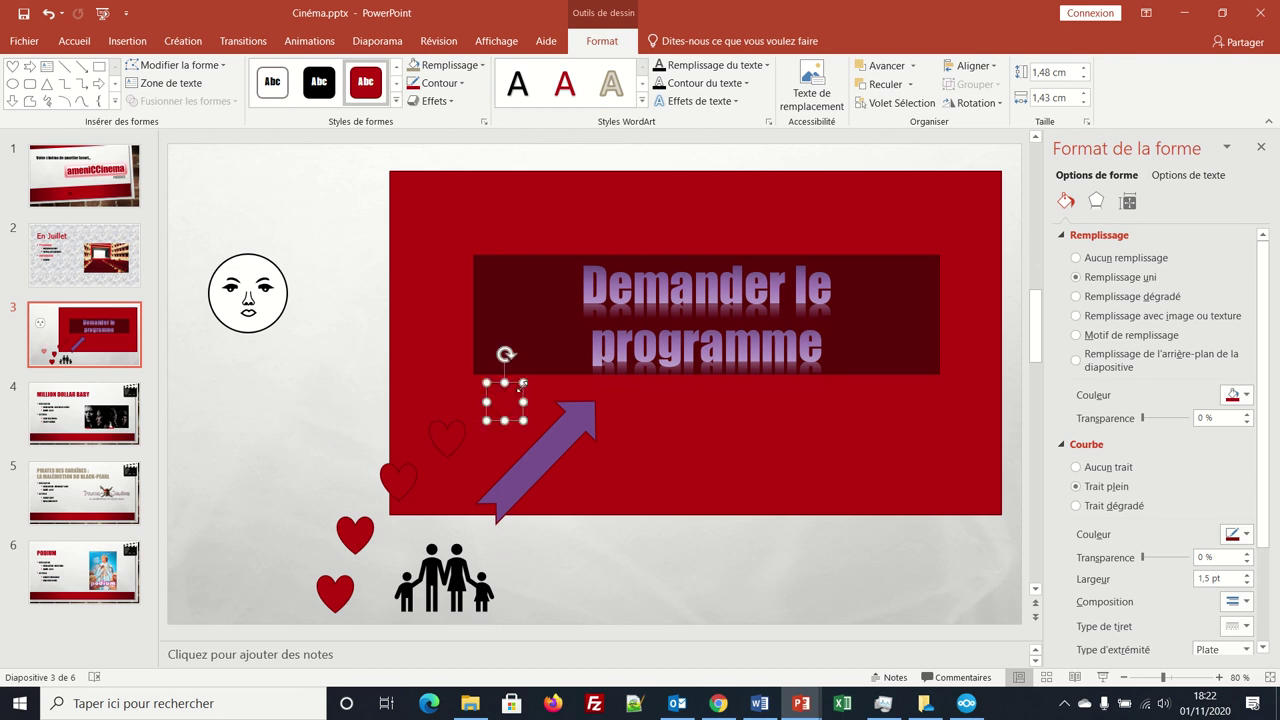
{"action": "left_click", "coordinate": [206, 538]}
- Tilt the lower trail hearts, undoing an accidental move of the red rectangle
{"action": "left_click", "coordinate": [365, 538]}
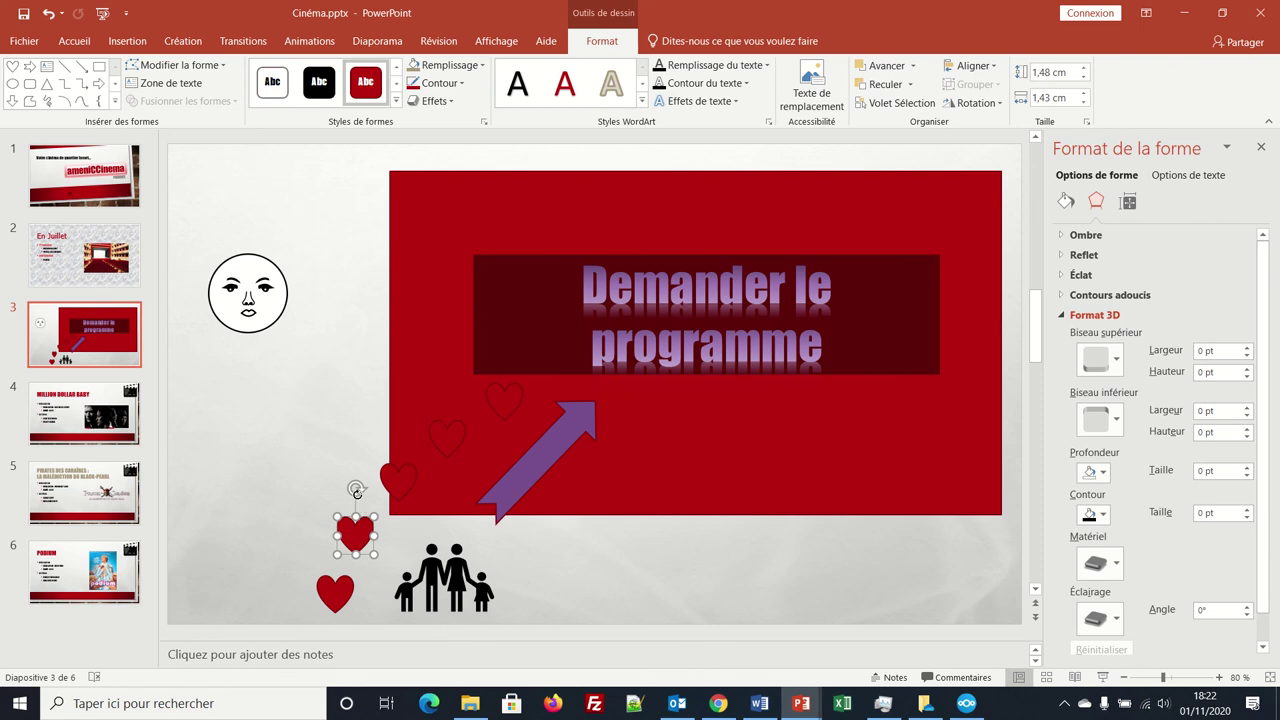
{"action": "left_click_drag", "start_coordinate": [355, 489], "coordinate": [362, 503]}
{"action": "left_click", "coordinate": [395, 478]}
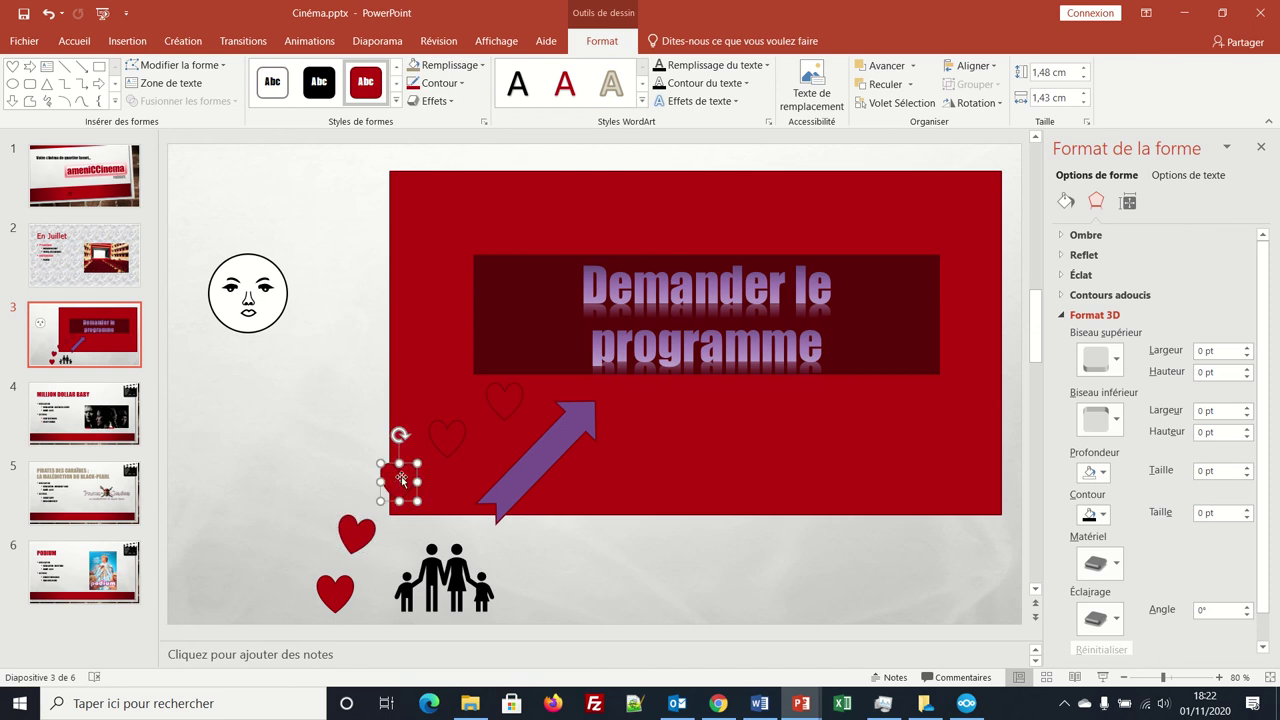
{"action": "left_click", "coordinate": [407, 437]}
{"action": "left_click_drag", "start_coordinate": [407, 437], "coordinate": [409, 439]}
{"action": "key", "text": "ctrl+z"}
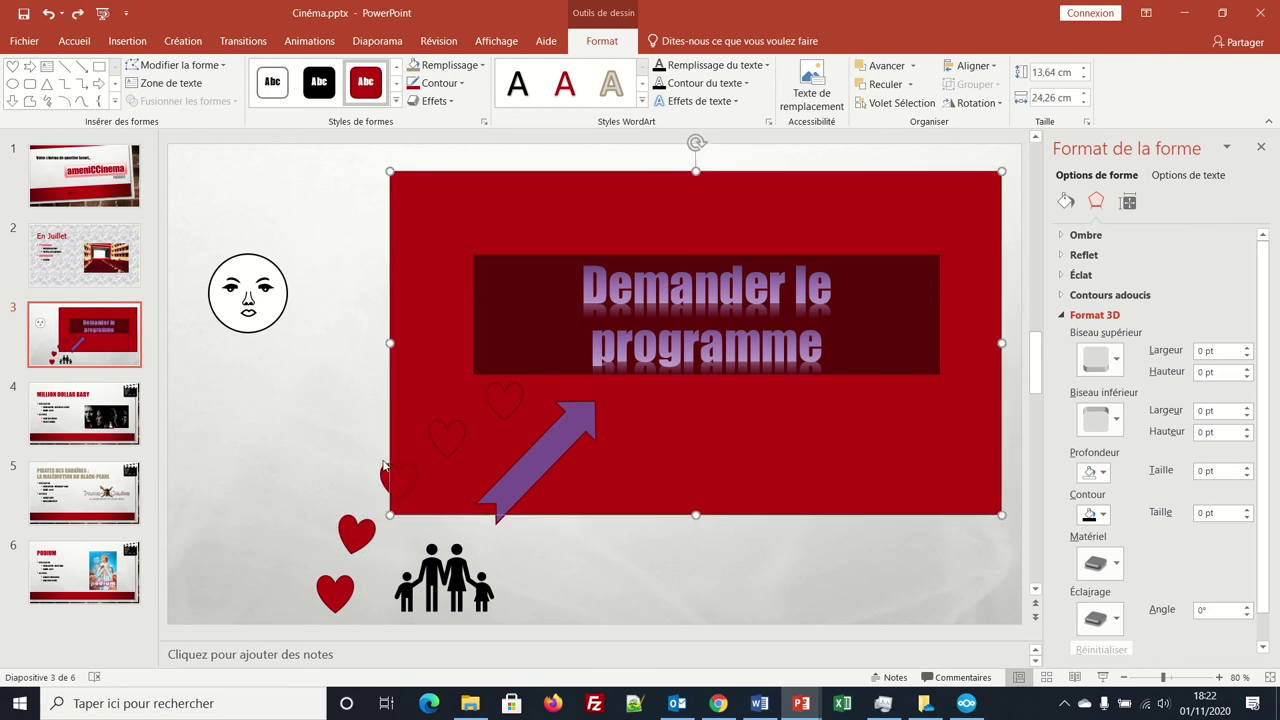
{"action": "left_click", "coordinate": [382, 467]}
{"action": "left_click_drag", "start_coordinate": [400, 436], "coordinate": [414, 441]}
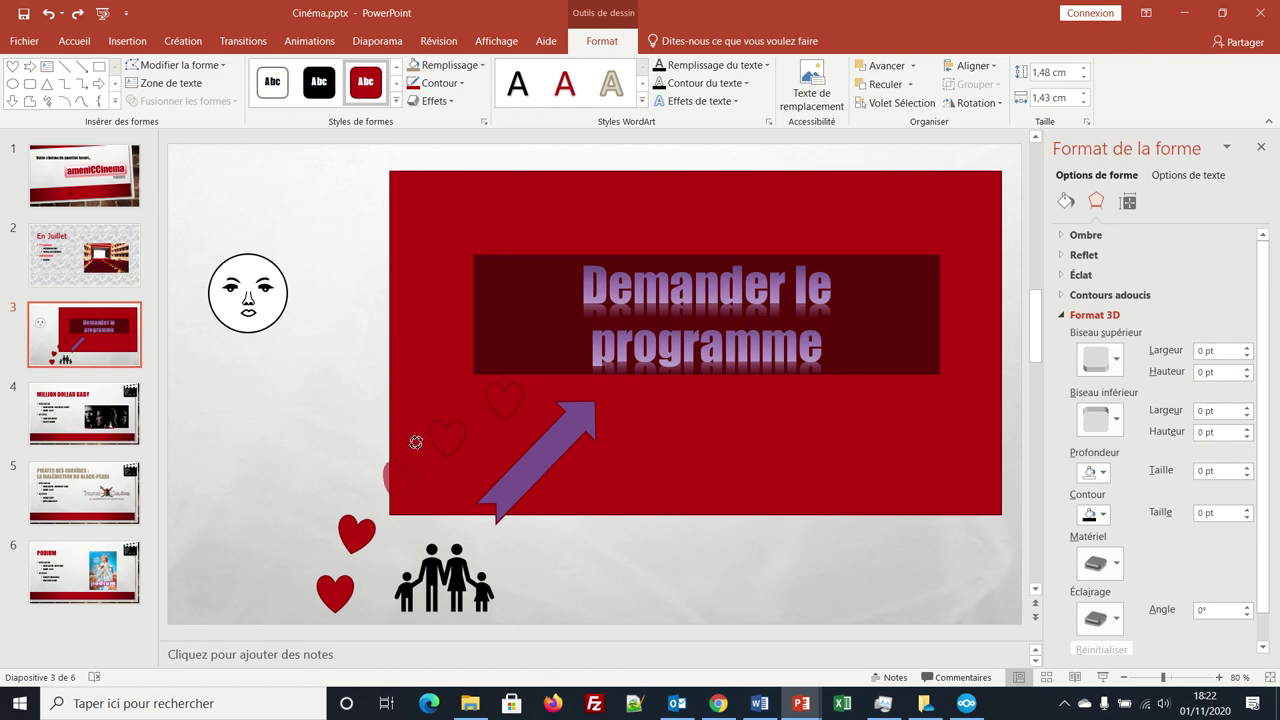
{"action": "left_click_drag", "start_coordinate": [414, 441], "coordinate": [433, 435]}
- Rotate the hearts near the arrow about 45° and select the faint top heart
{"action": "left_click", "coordinate": [443, 435]}
{"action": "left_click_drag", "start_coordinate": [443, 392], "coordinate": [474, 403]}
{"action": "left_click", "coordinate": [505, 398]}
{"action": "left_click_drag", "start_coordinate": [505, 354], "coordinate": [535, 367]}
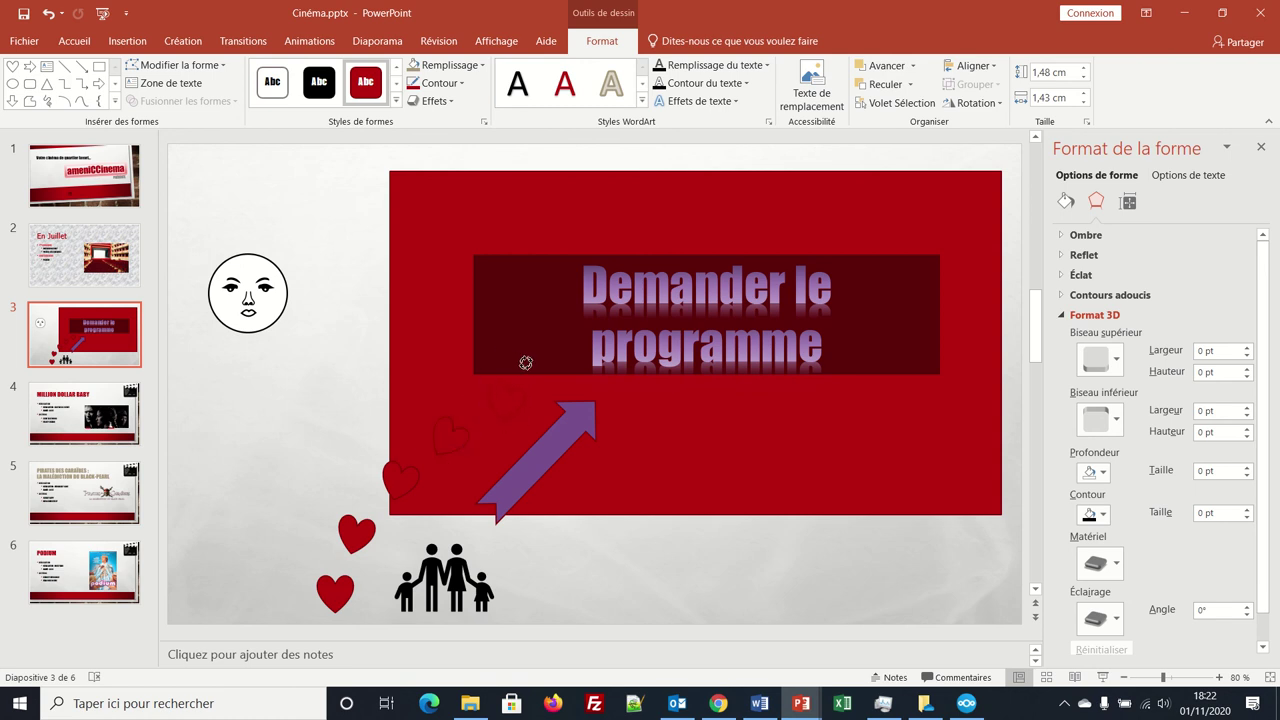
{"action": "left_click", "coordinate": [398, 476]}
{"action": "left_click_drag", "start_coordinate": [409, 439], "coordinate": [421, 440]}
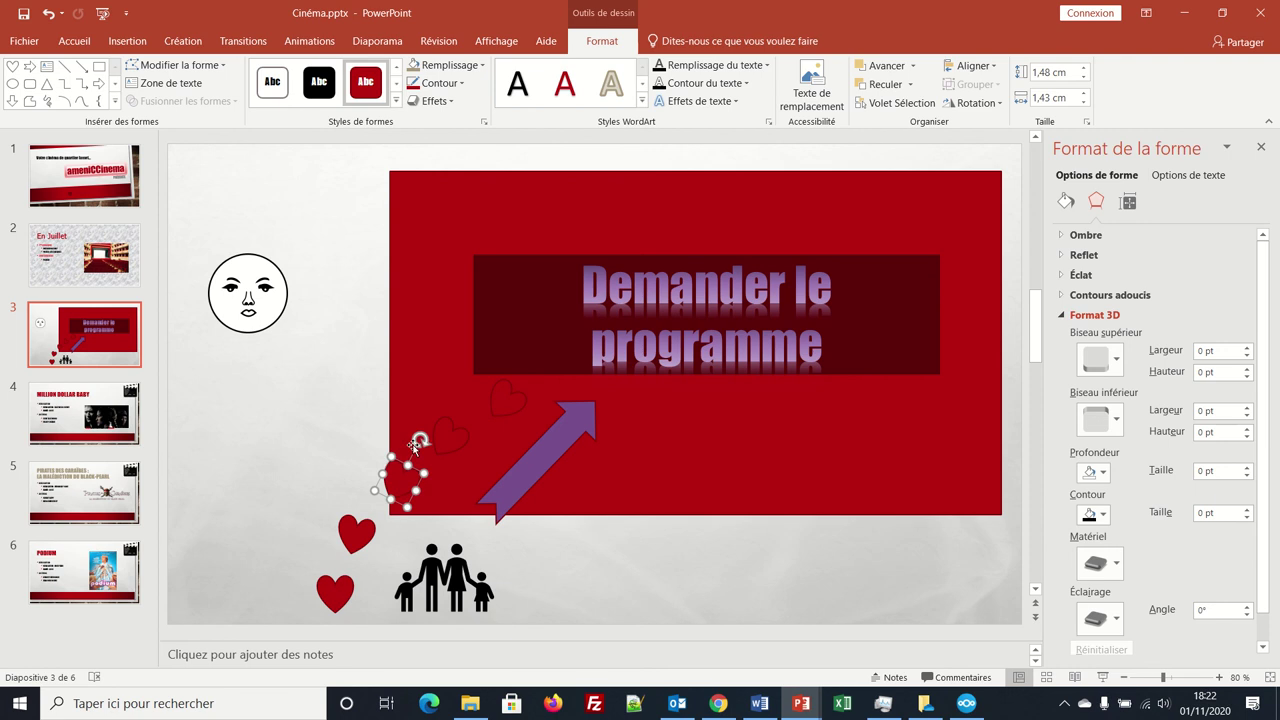
{"action": "left_click", "coordinate": [342, 598]}
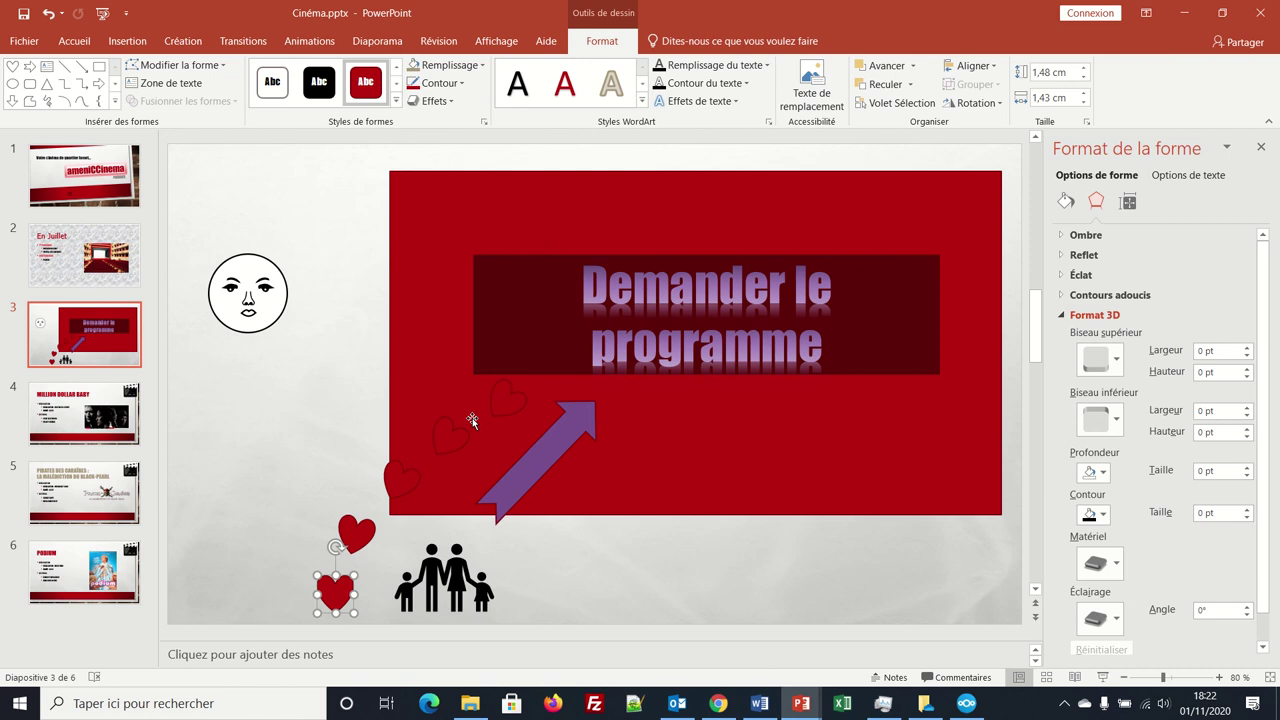
{"action": "left_click", "coordinate": [497, 407]}
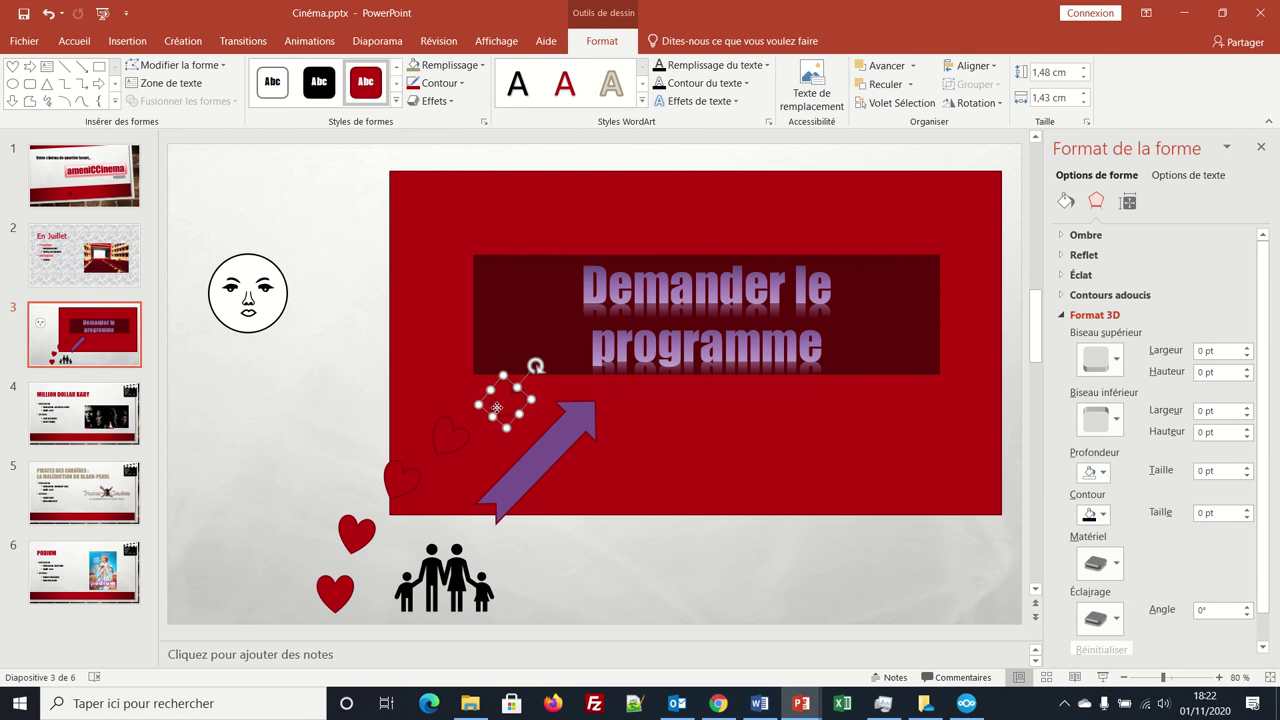
- Fill the top heart with purple and the second-from-bottom heart with a lighter red
{"action": "left_click", "coordinate": [1067, 202]}
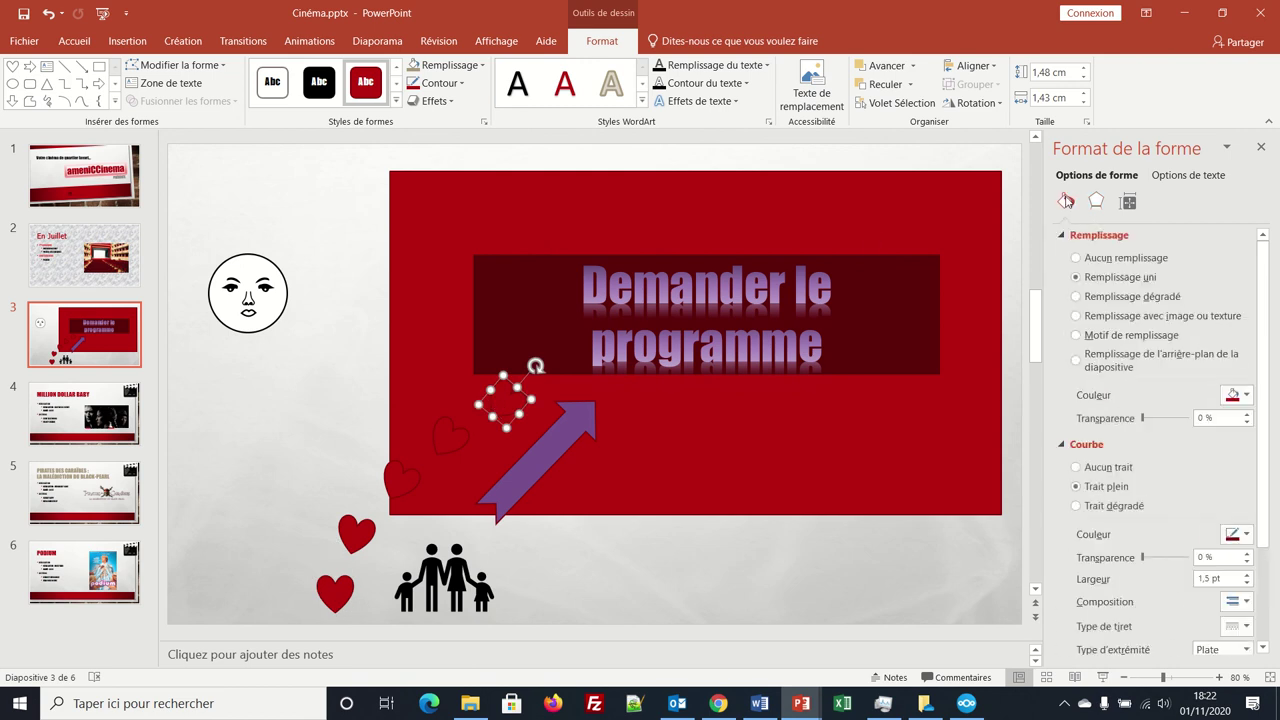
{"action": "left_click", "coordinate": [1247, 396]}
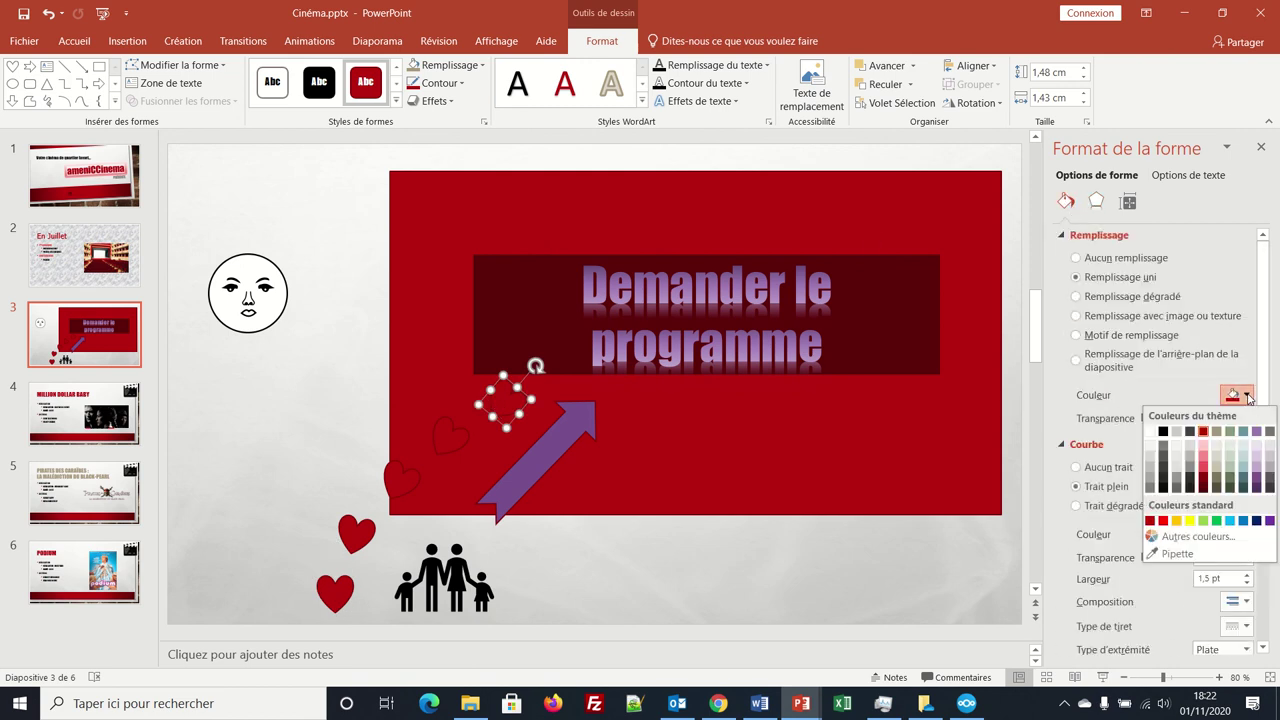
{"action": "left_click", "coordinate": [1259, 480]}
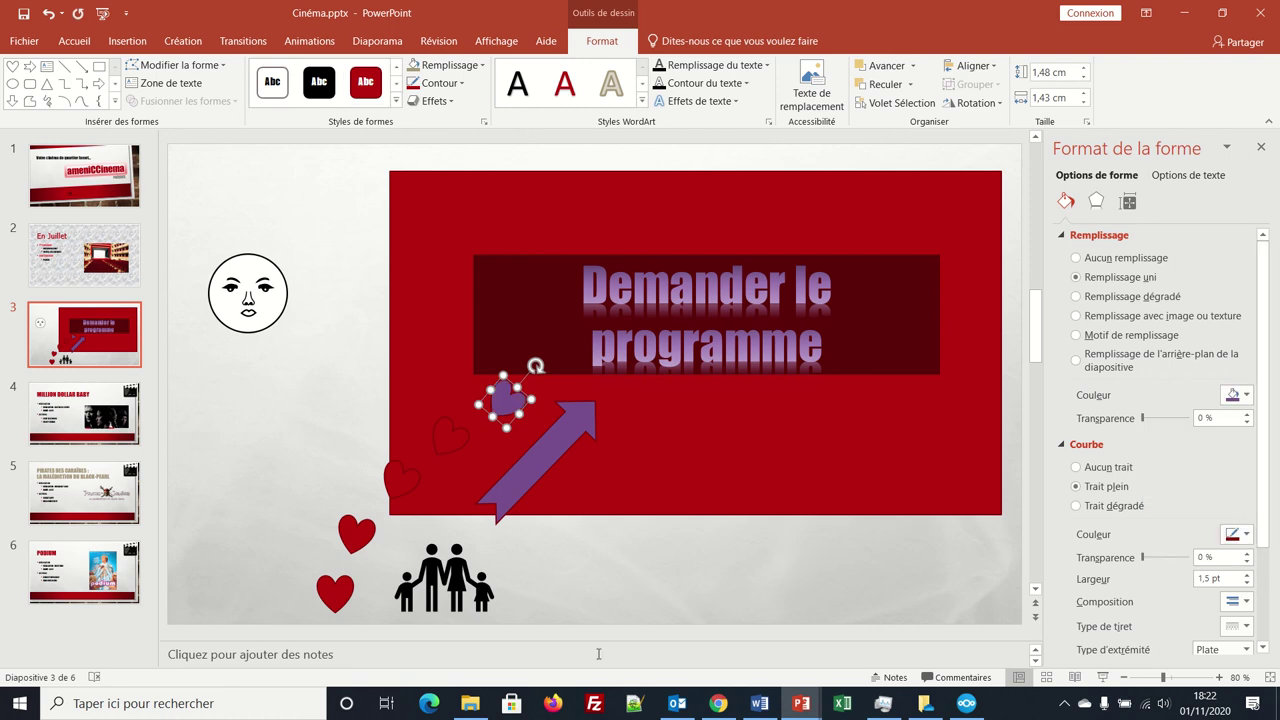
{"action": "left_click", "coordinate": [351, 537]}
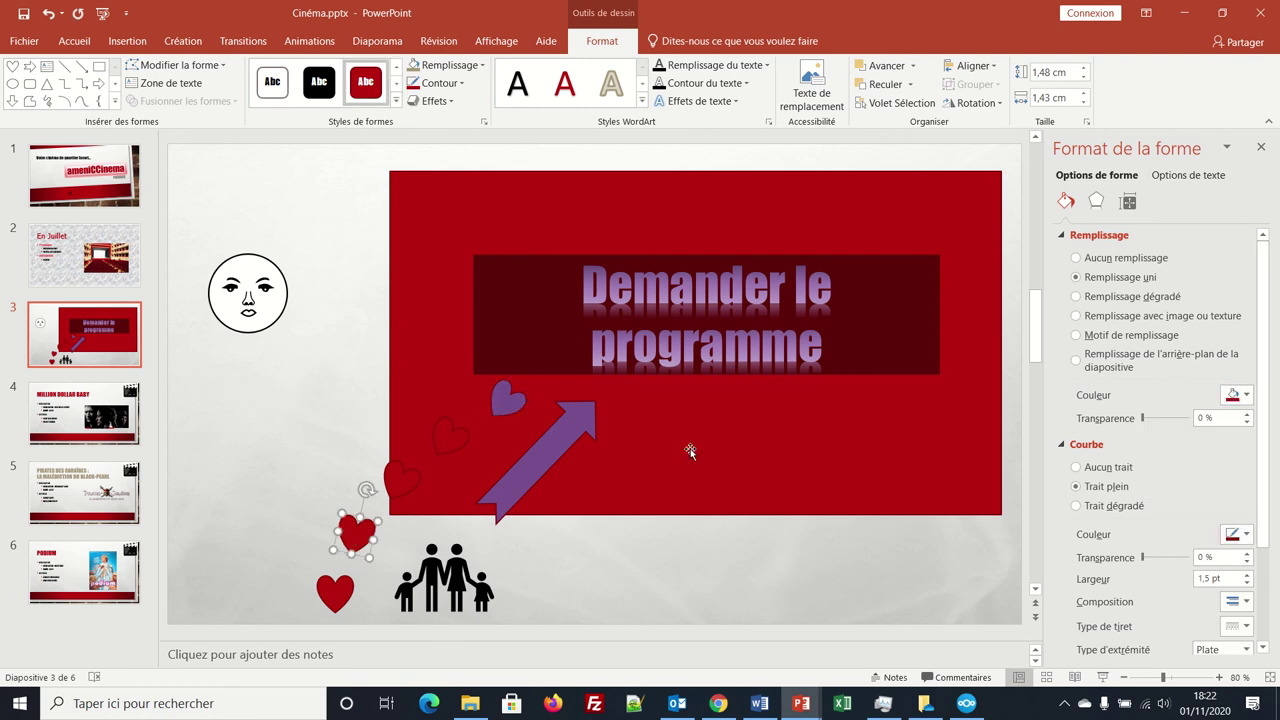
{"action": "left_click", "coordinate": [1240, 396]}
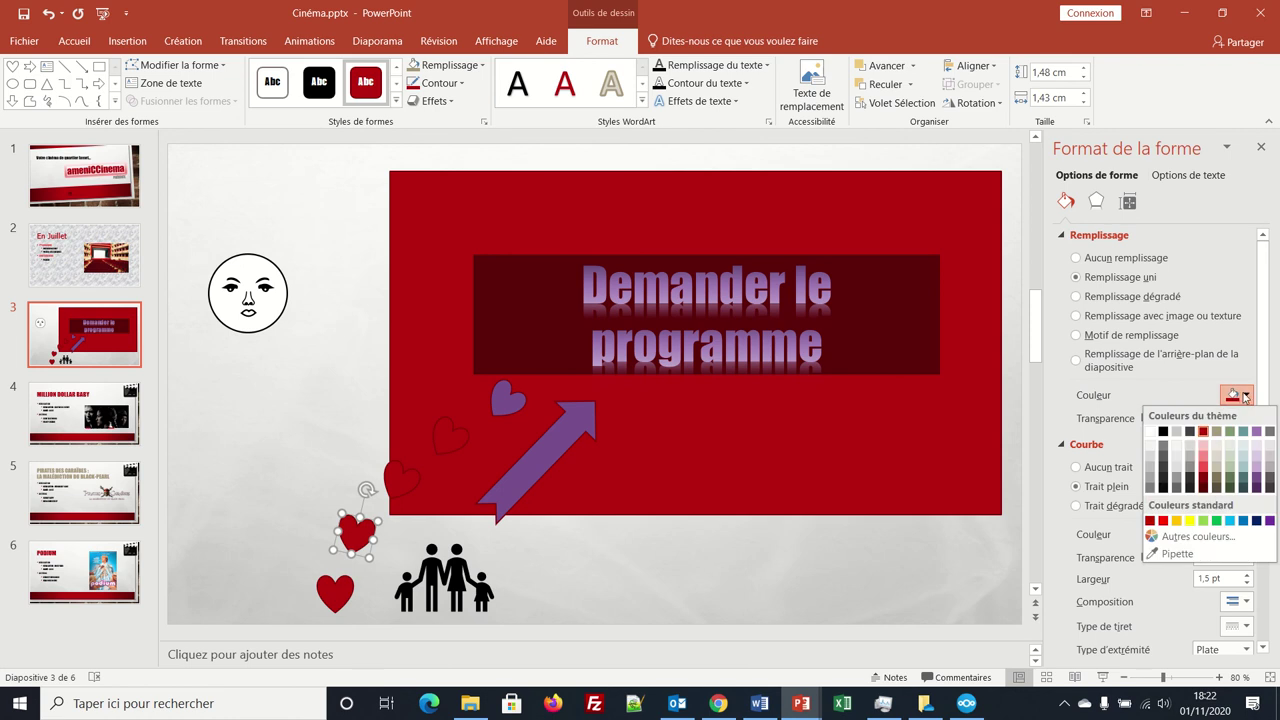
{"action": "left_click", "coordinate": [1203, 473]}
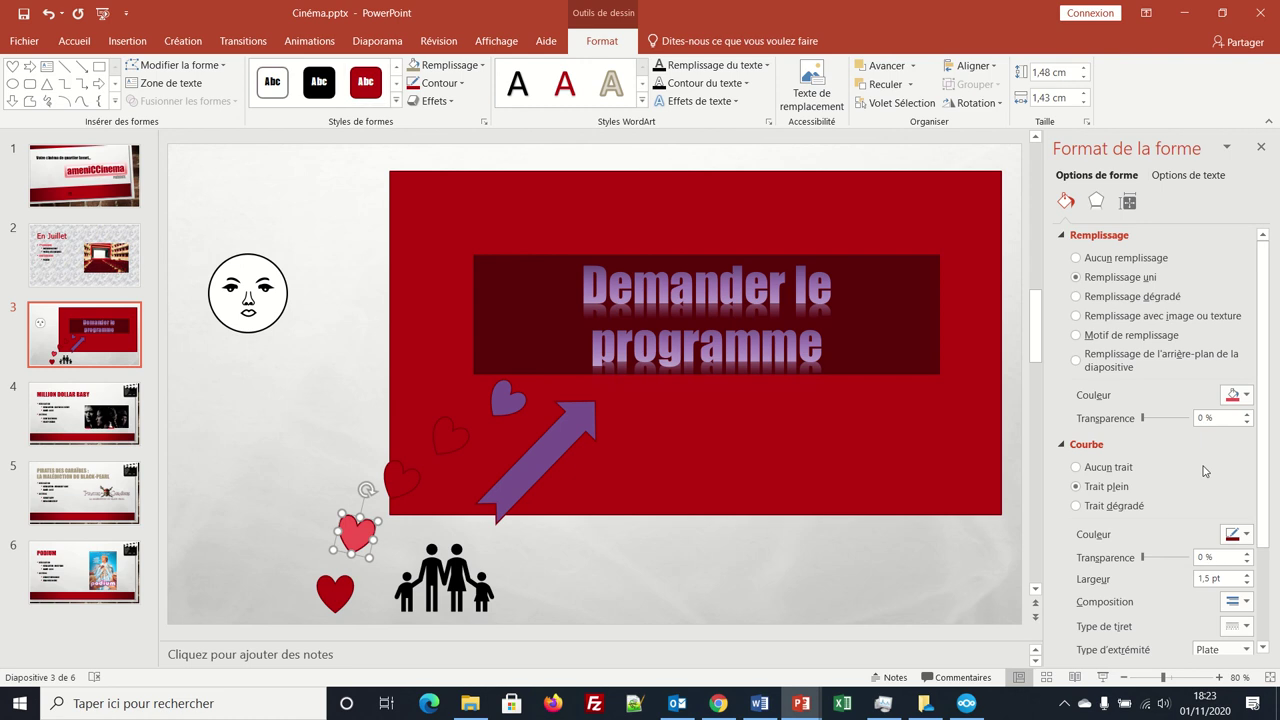
- Colour the middle heart grey and the heart below the purple one light lavender
{"action": "left_click", "coordinate": [428, 471]}
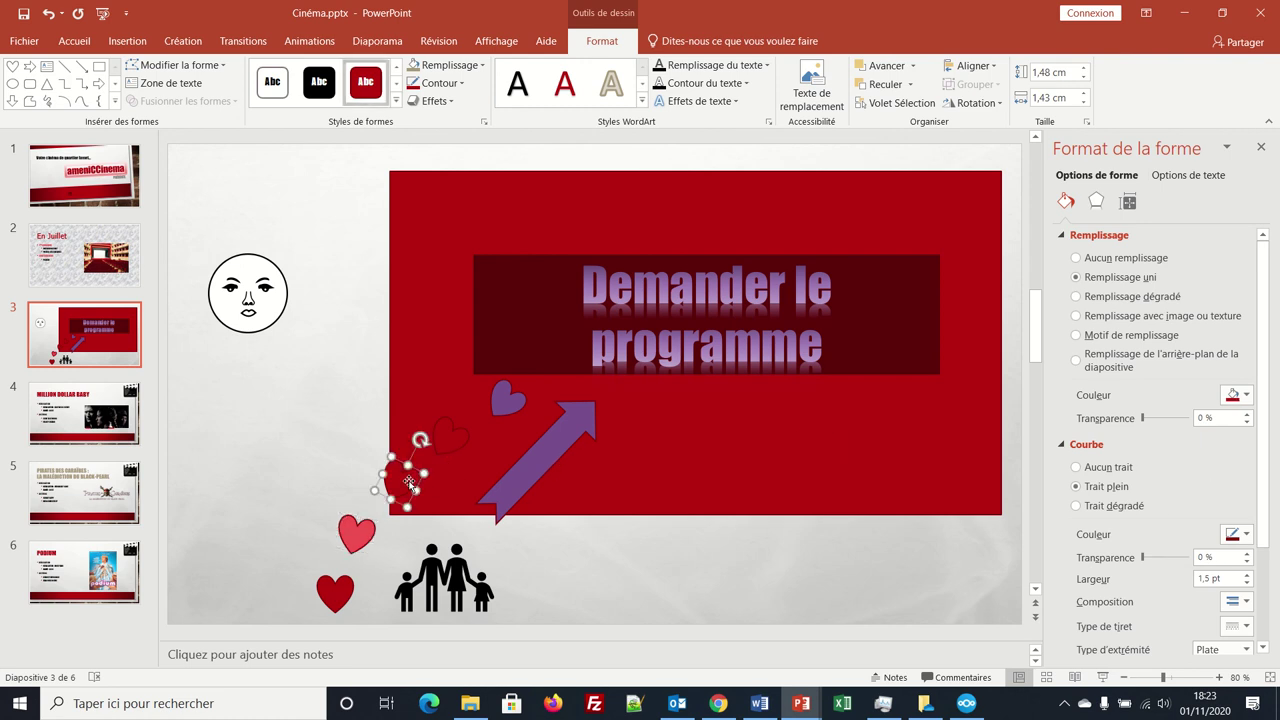
{"action": "left_click", "coordinate": [1237, 395]}
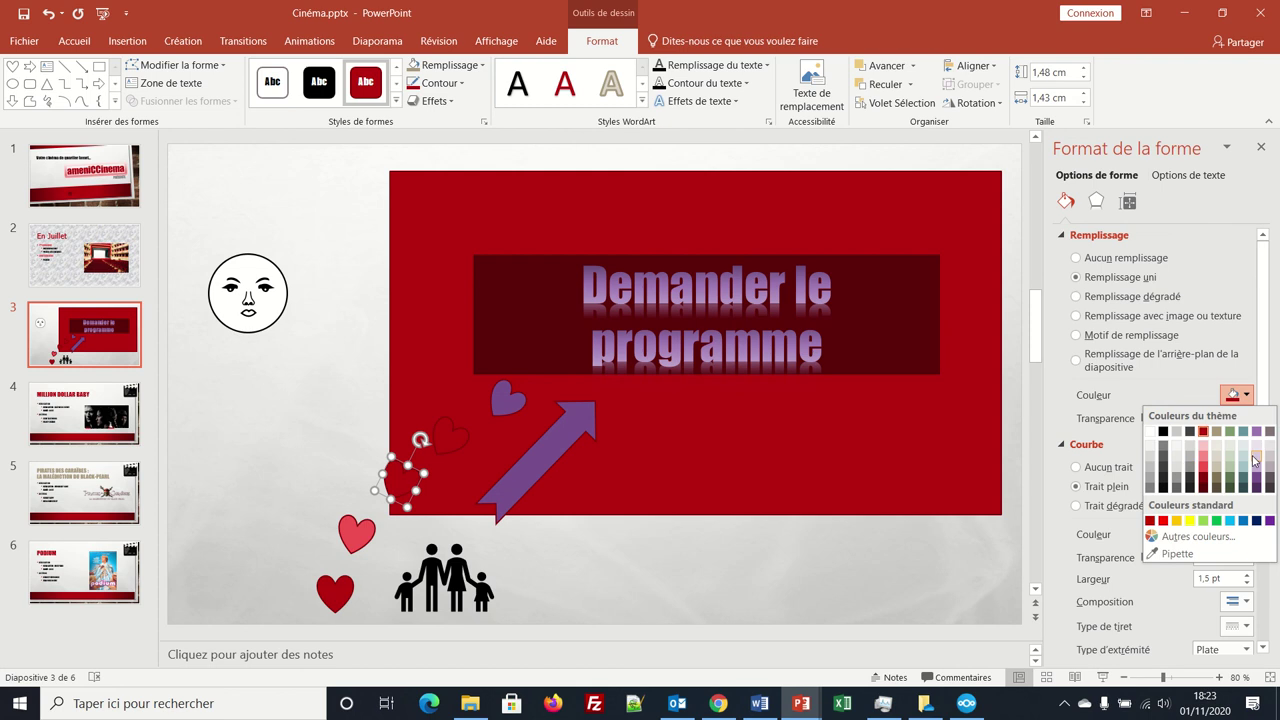
{"action": "left_click", "coordinate": [1190, 462]}
{"action": "left_click", "coordinate": [460, 445]}
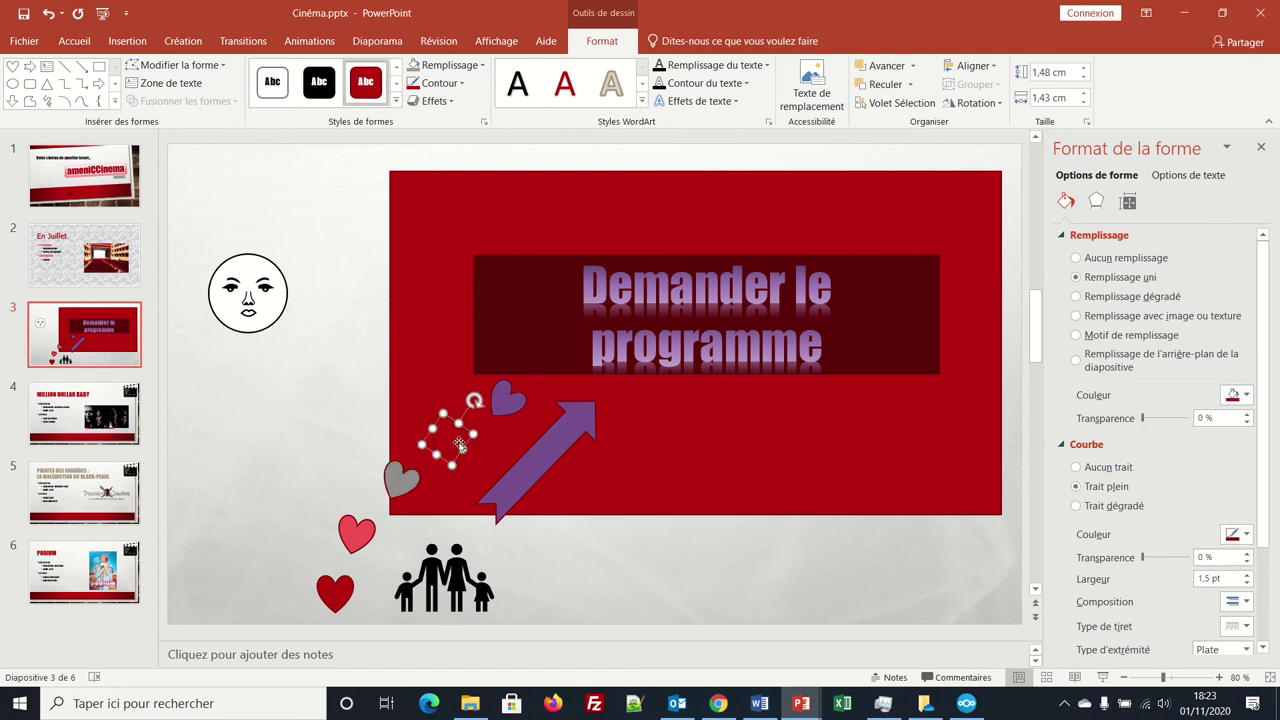
{"action": "left_click", "coordinate": [1246, 395]}
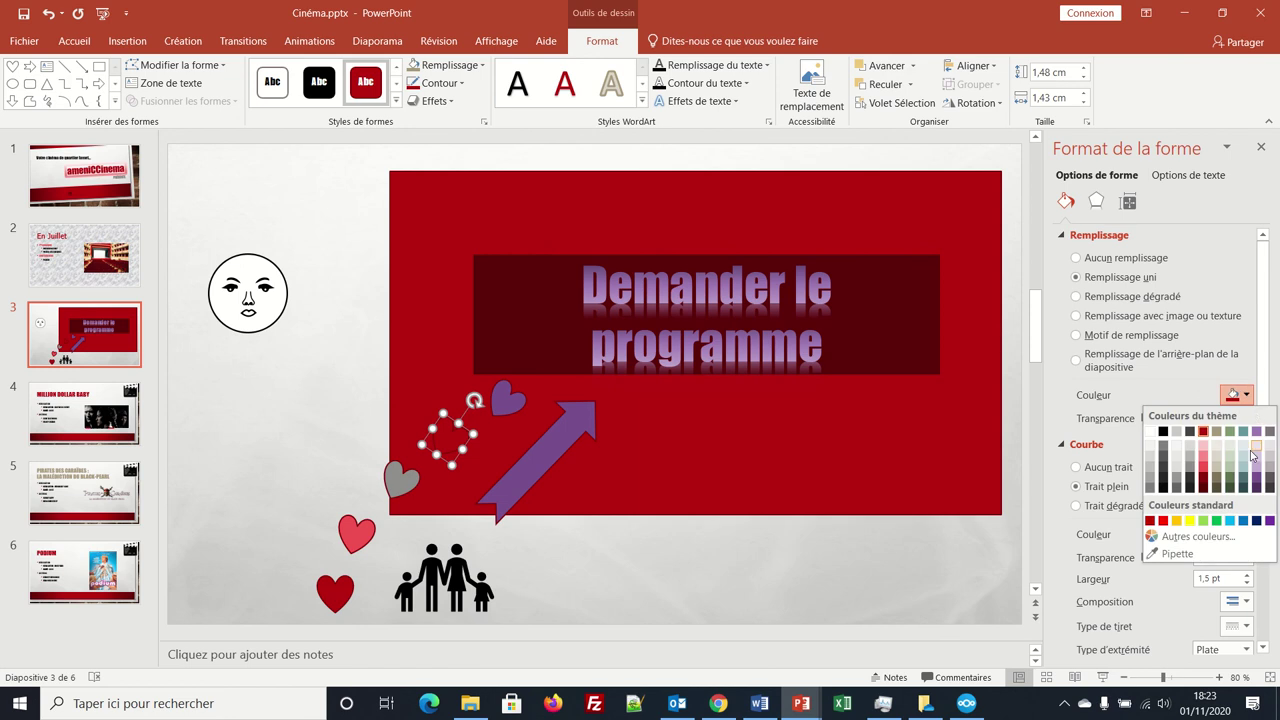
{"action": "left_click", "coordinate": [1257, 463]}
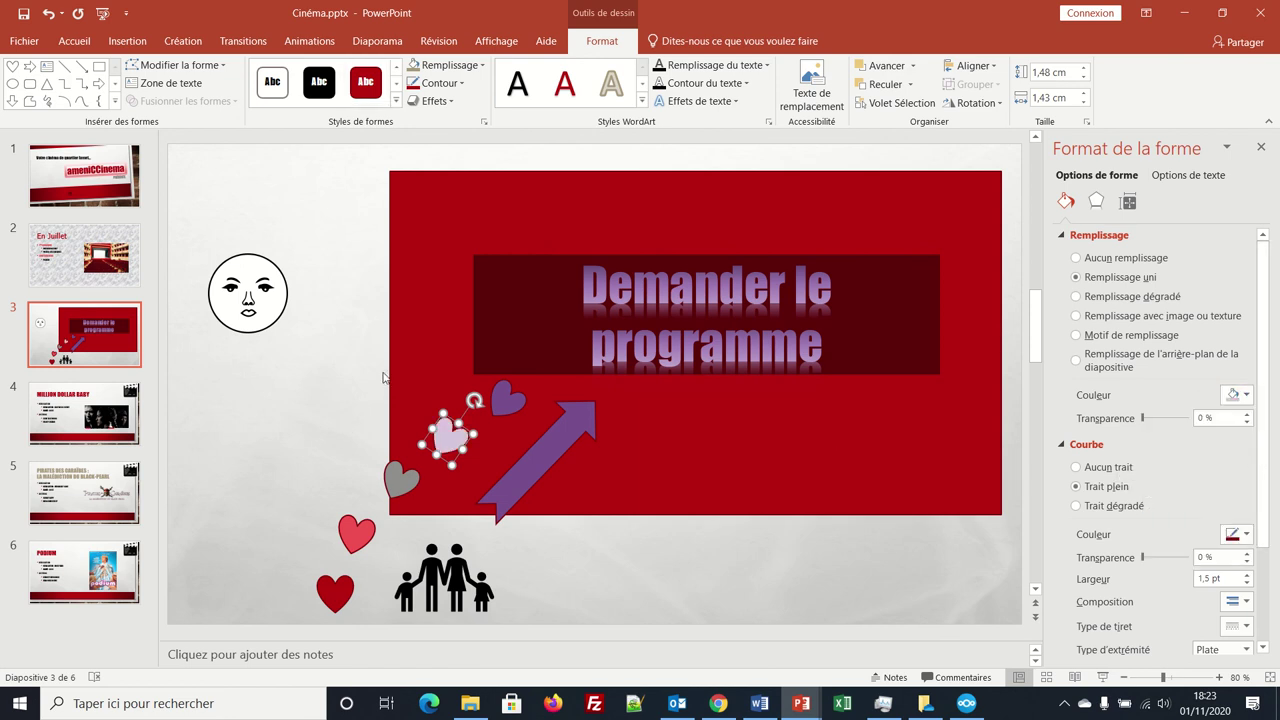
{"action": "left_click", "coordinate": [256, 401]}
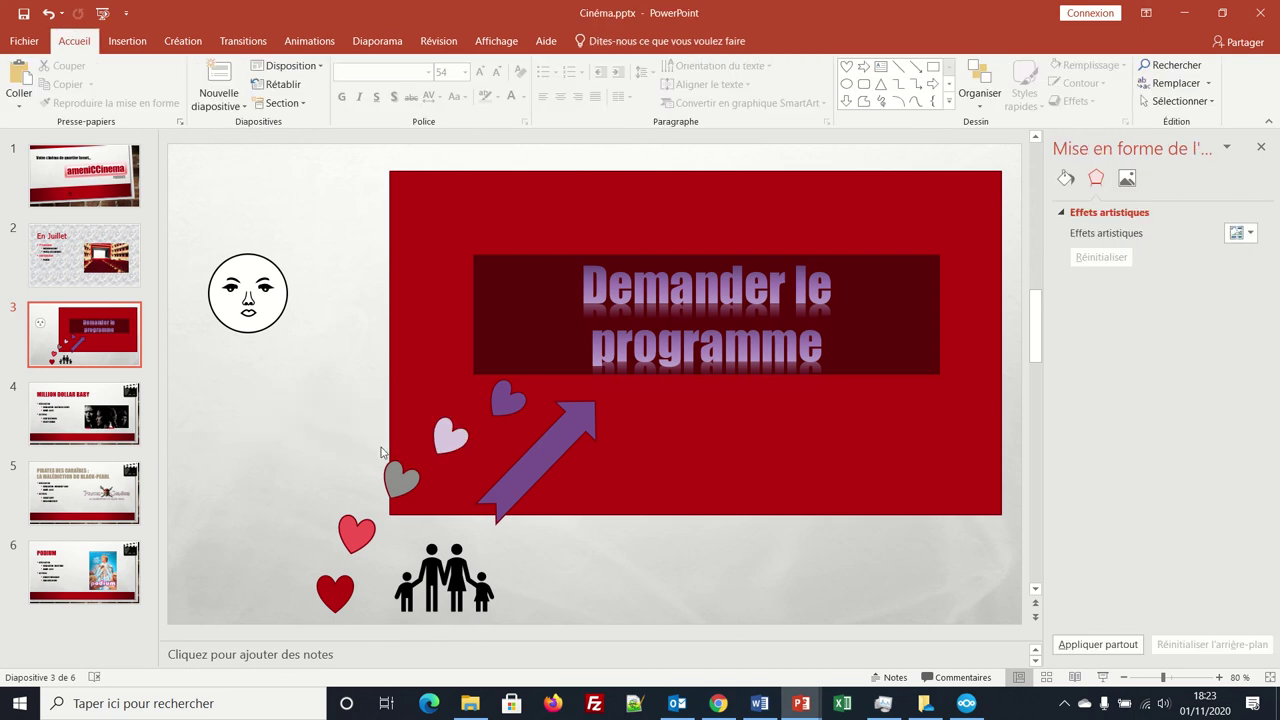
- Drag a marquee around the five hearts, purple arrow and family icon to select them all
{"action": "left_click_drag", "start_coordinate": [280, 382], "coordinate": [516, 544]}
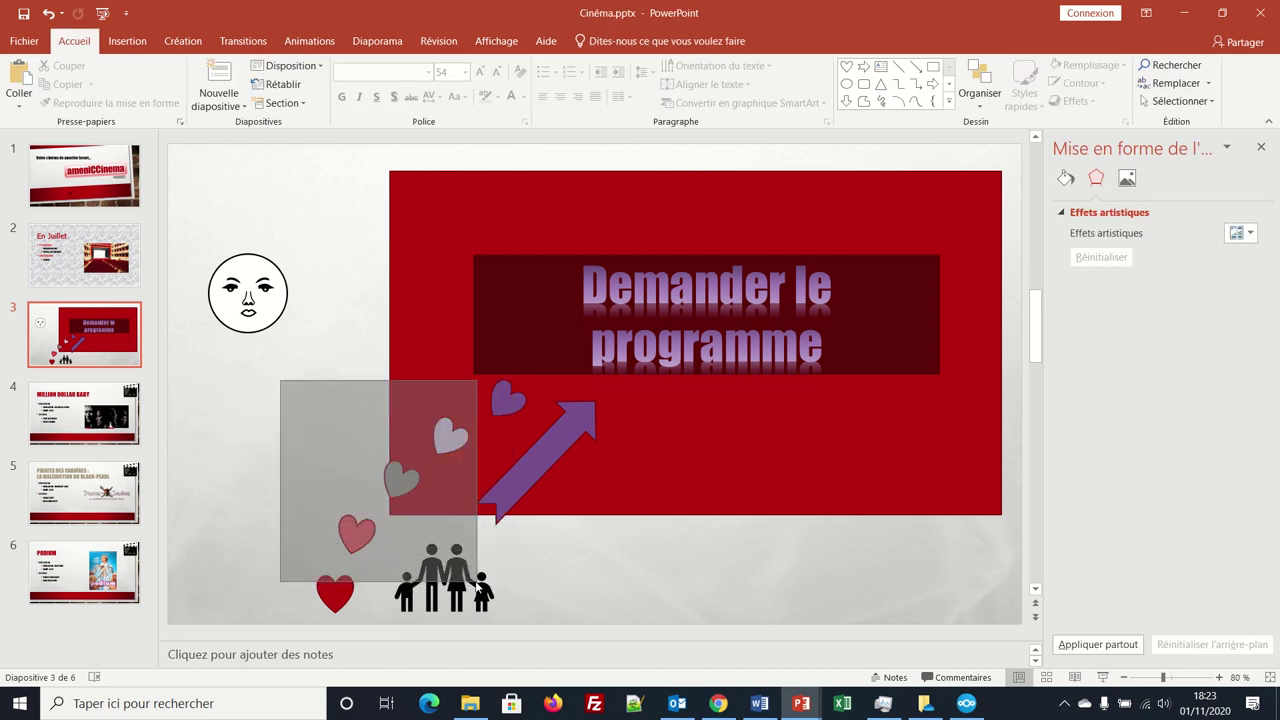
{"action": "mouse_move", "coordinate": [516, 544]}
{"action": "left_mouse_down"}
{"action": "mouse_move", "coordinate": [393, 606]}
{"action": "mouse_move", "coordinate": [513, 599]}
{"action": "left_mouse_up"}
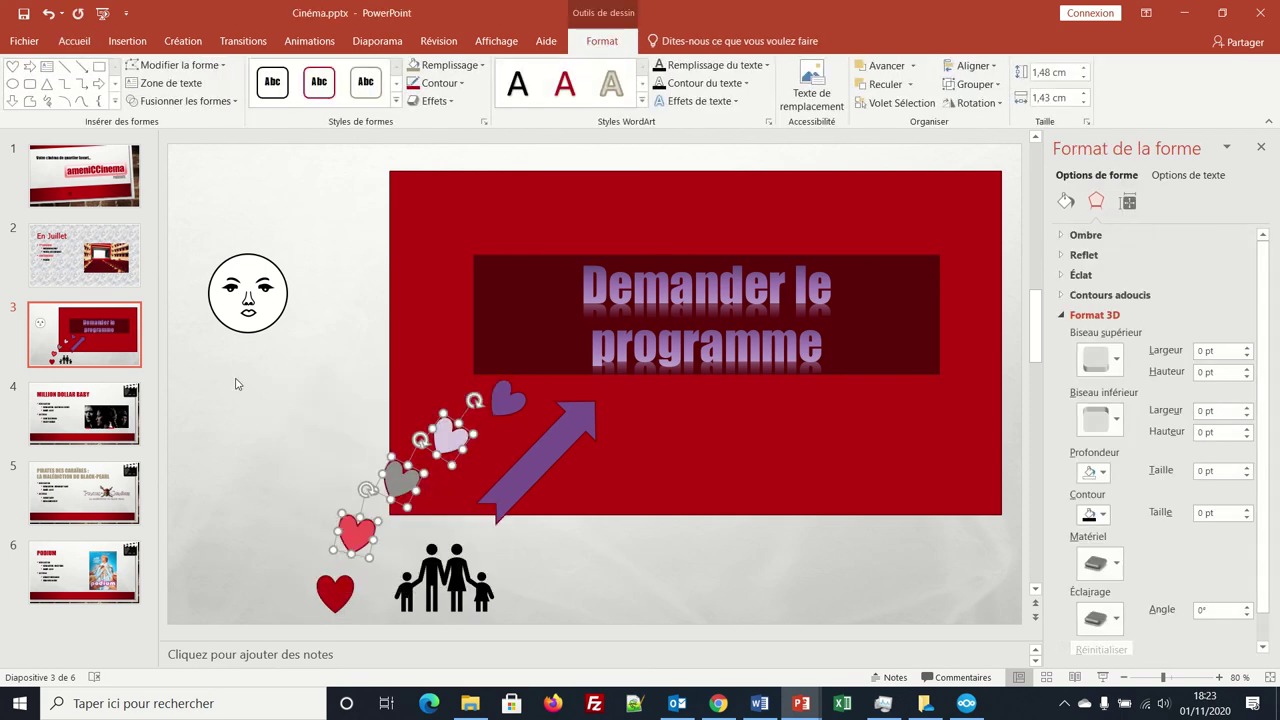
{"action": "left_click", "coordinate": [236, 378]}
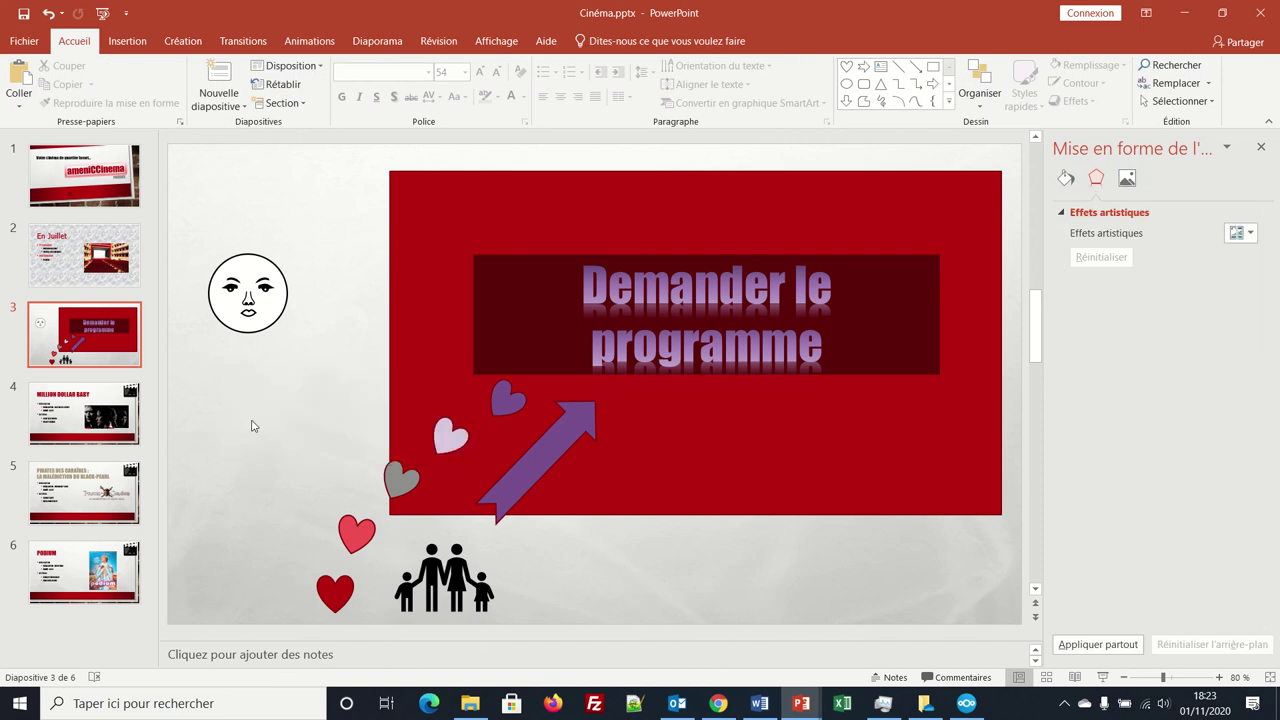
{"action": "left_click_drag", "start_coordinate": [225, 353], "coordinate": [534, 625]}
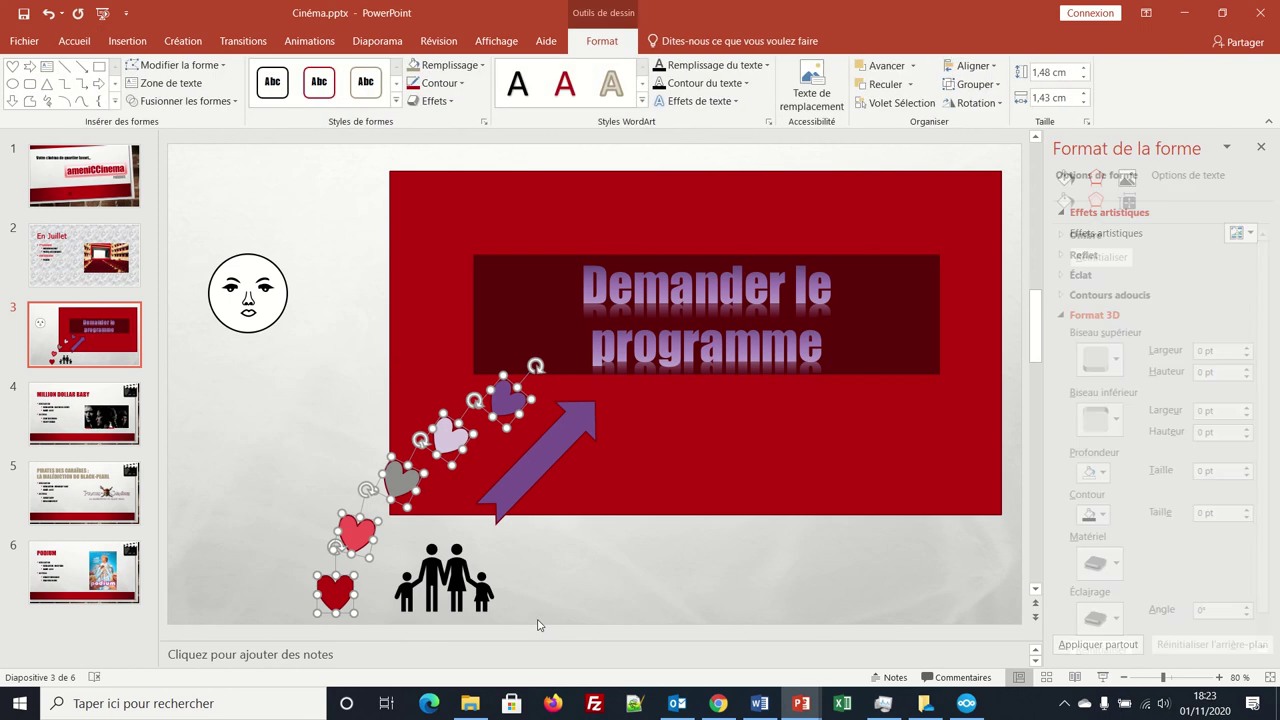
- Group the selected hearts, arrow and family icon into one object, then duplicate that group
{"action": "right_click", "coordinate": [393, 480]}
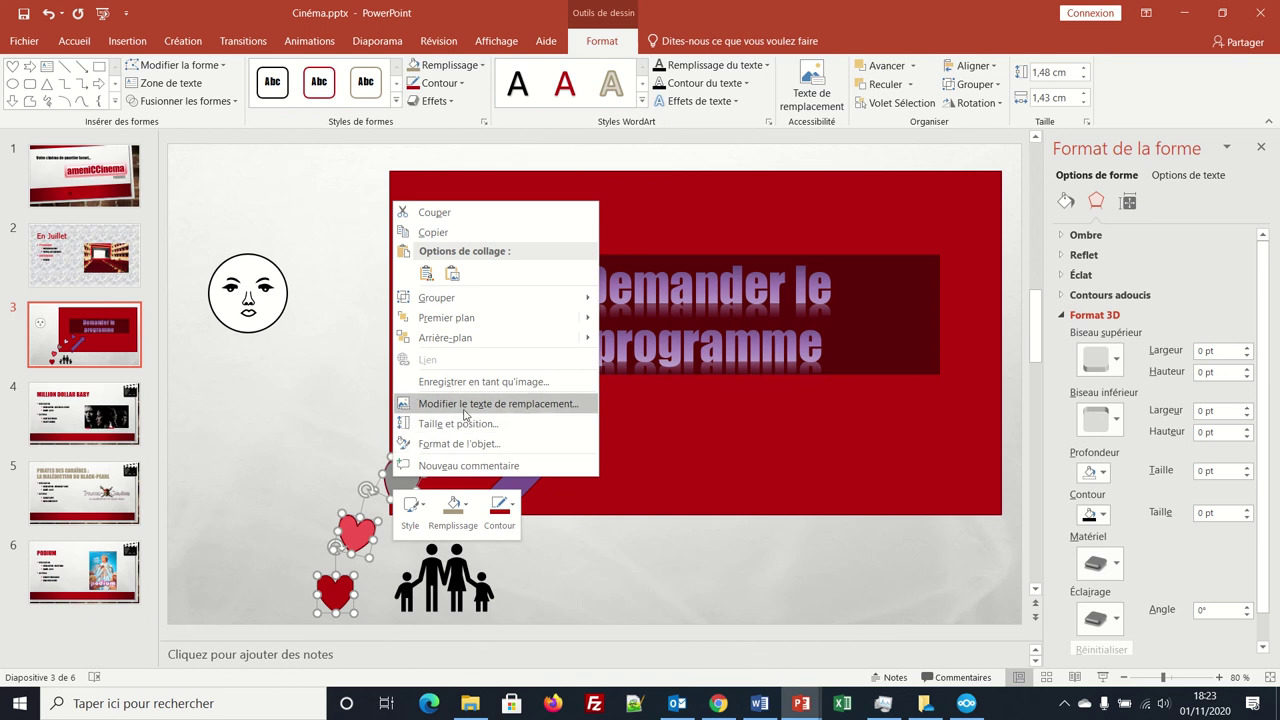
{"action": "mouse_move", "coordinate": [455, 302]}
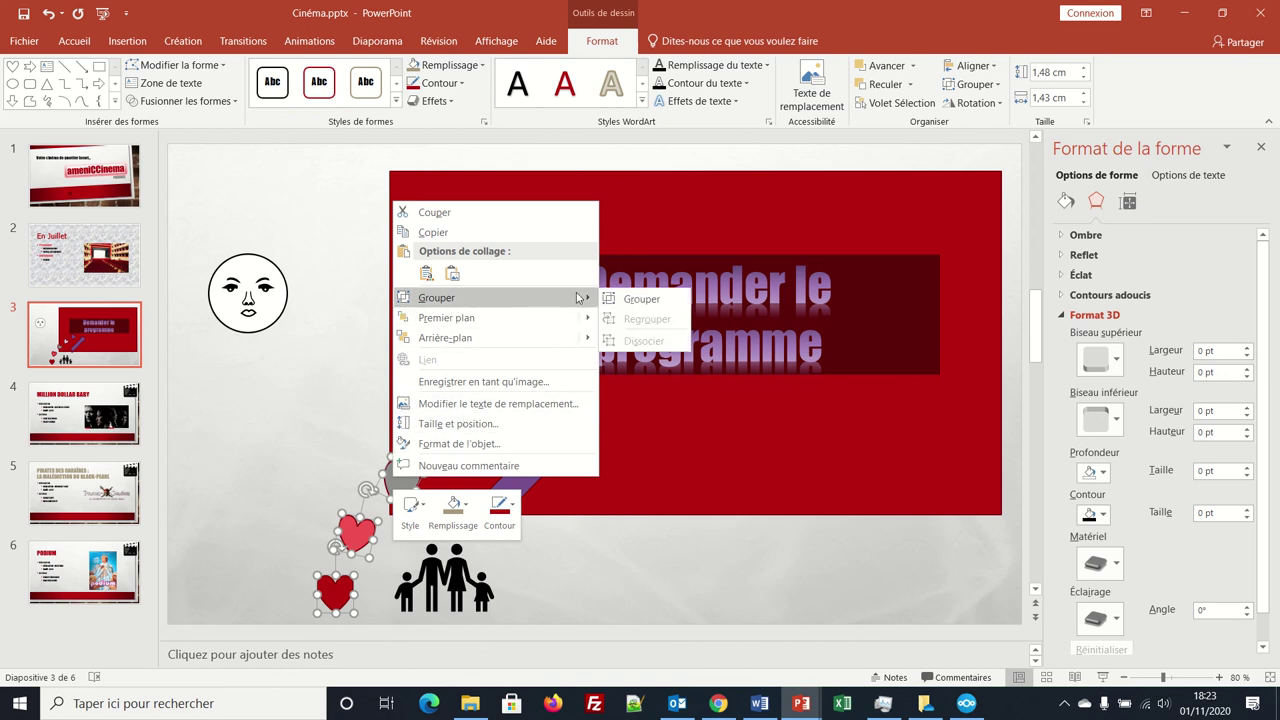
{"action": "left_click", "coordinate": [641, 298]}
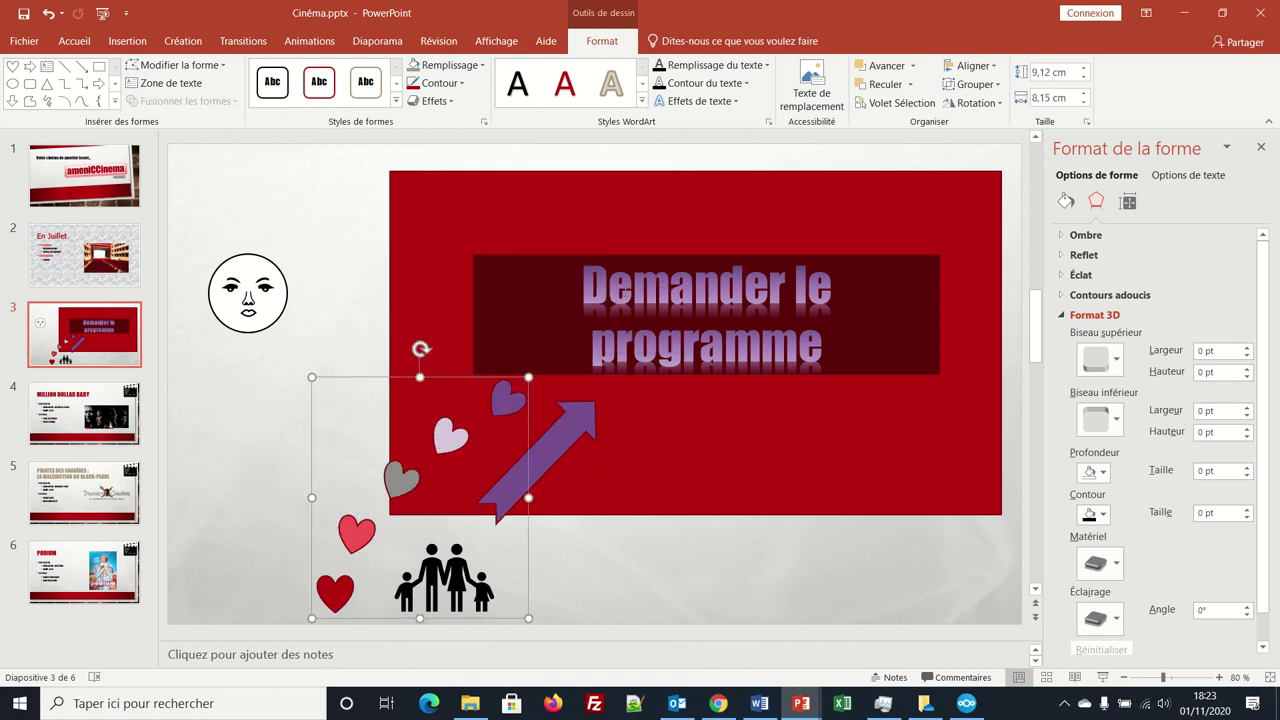
{"action": "key", "text": "ctrl+v"}
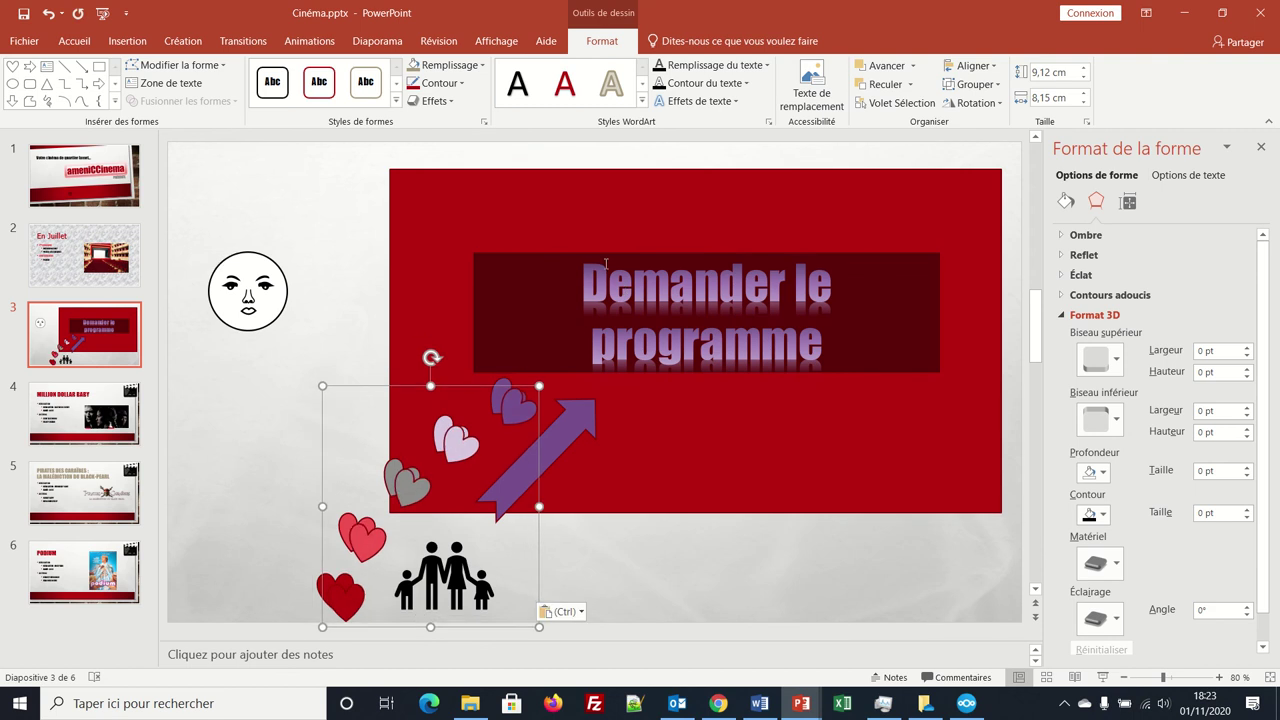
- Place the duplicated heart group to the right of the purple arrow, then select the arrow alone
{"action": "left_click", "coordinate": [602, 410]}
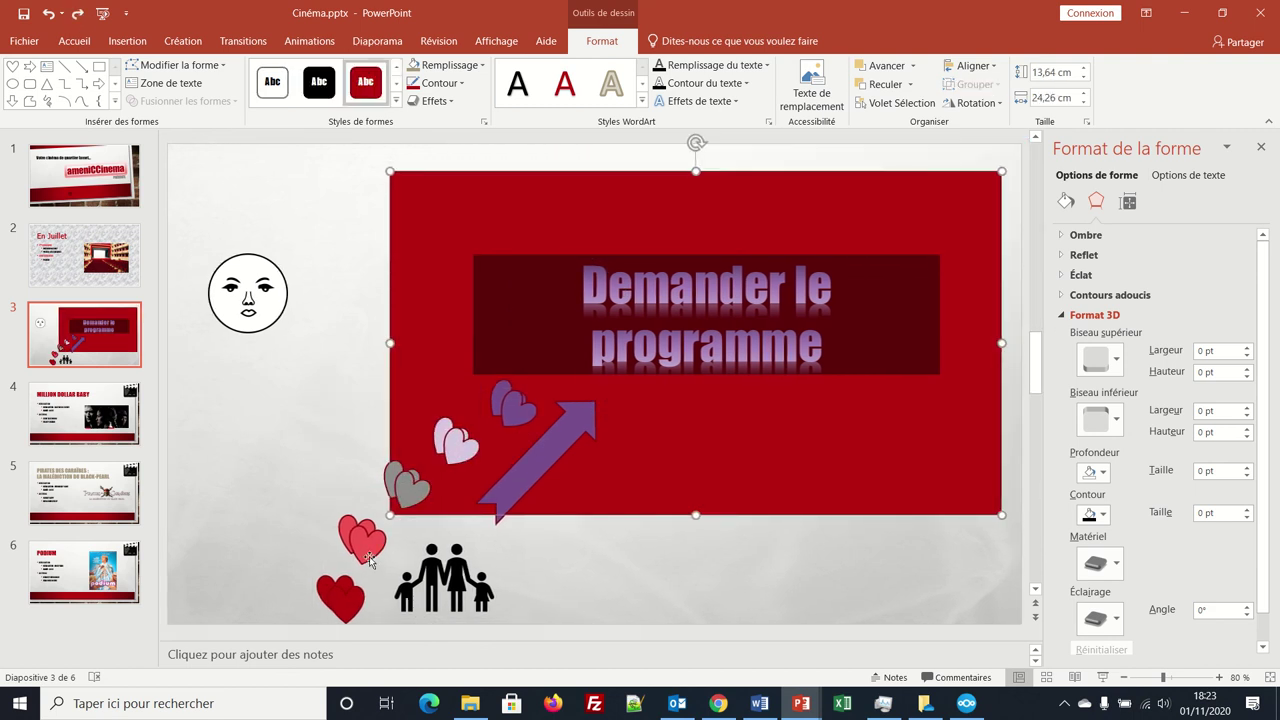
{"action": "mouse_move", "coordinate": [368, 562]}
{"action": "left_mouse_down"}
{"action": "mouse_move", "coordinate": [442, 550]}
{"action": "mouse_move", "coordinate": [572, 564]}
{"action": "left_mouse_up"}
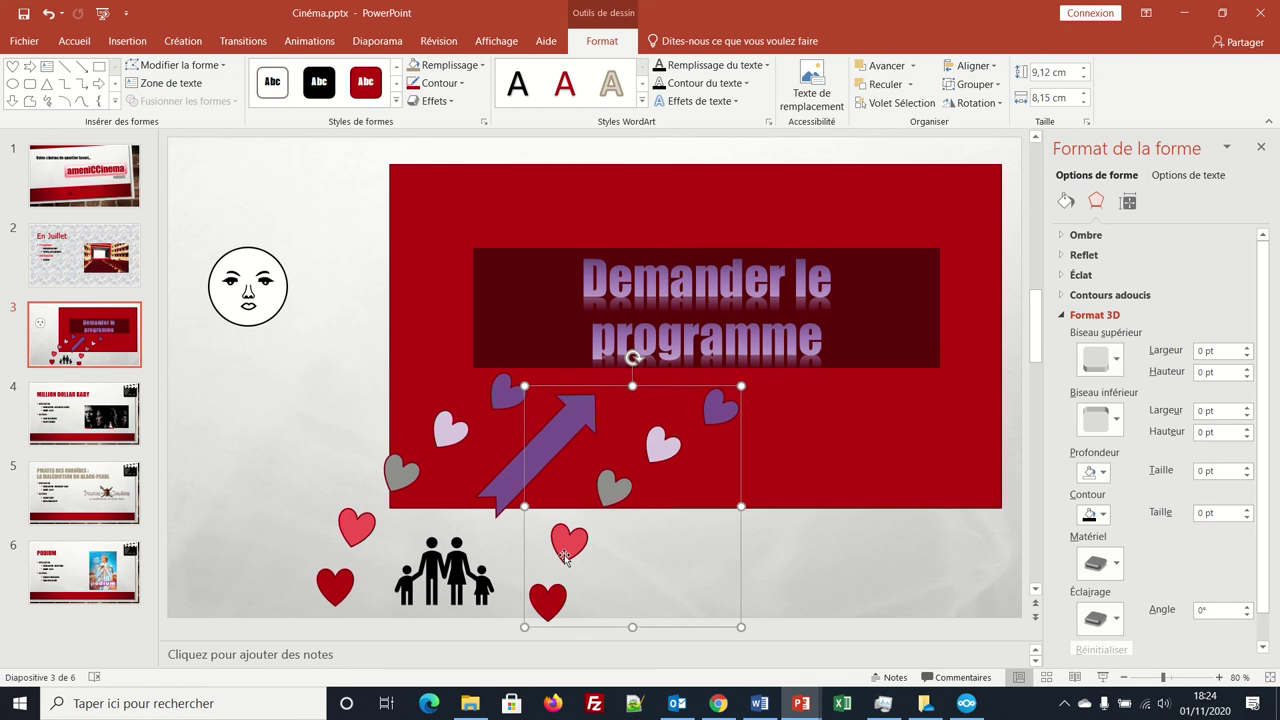
{"action": "left_click_drag", "start_coordinate": [565, 557], "coordinate": [572, 553]}
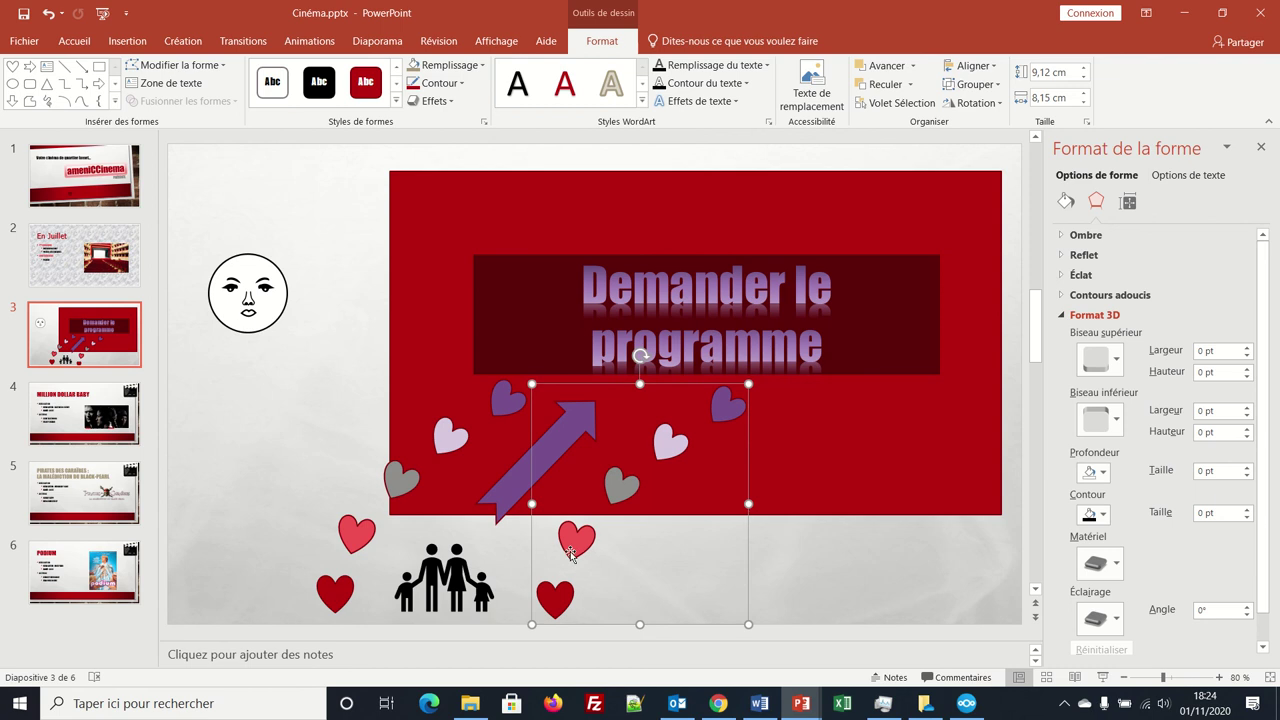
{"action": "left_click", "coordinate": [496, 510]}
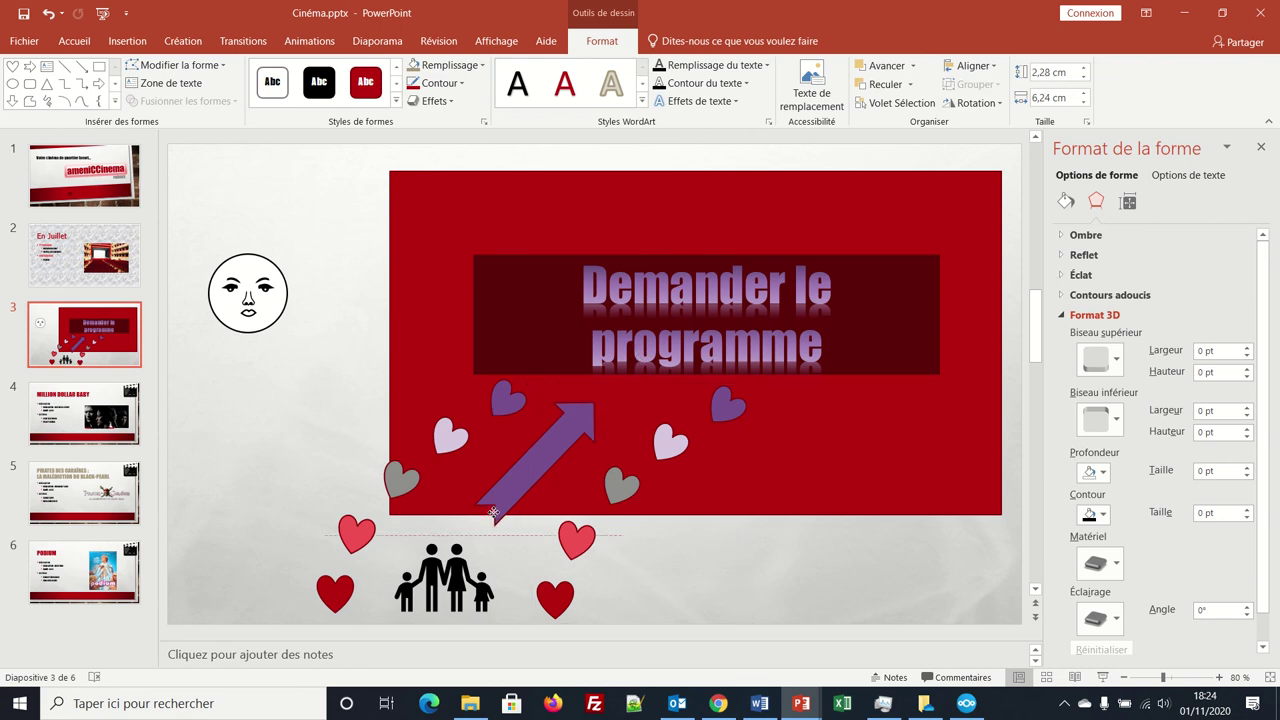